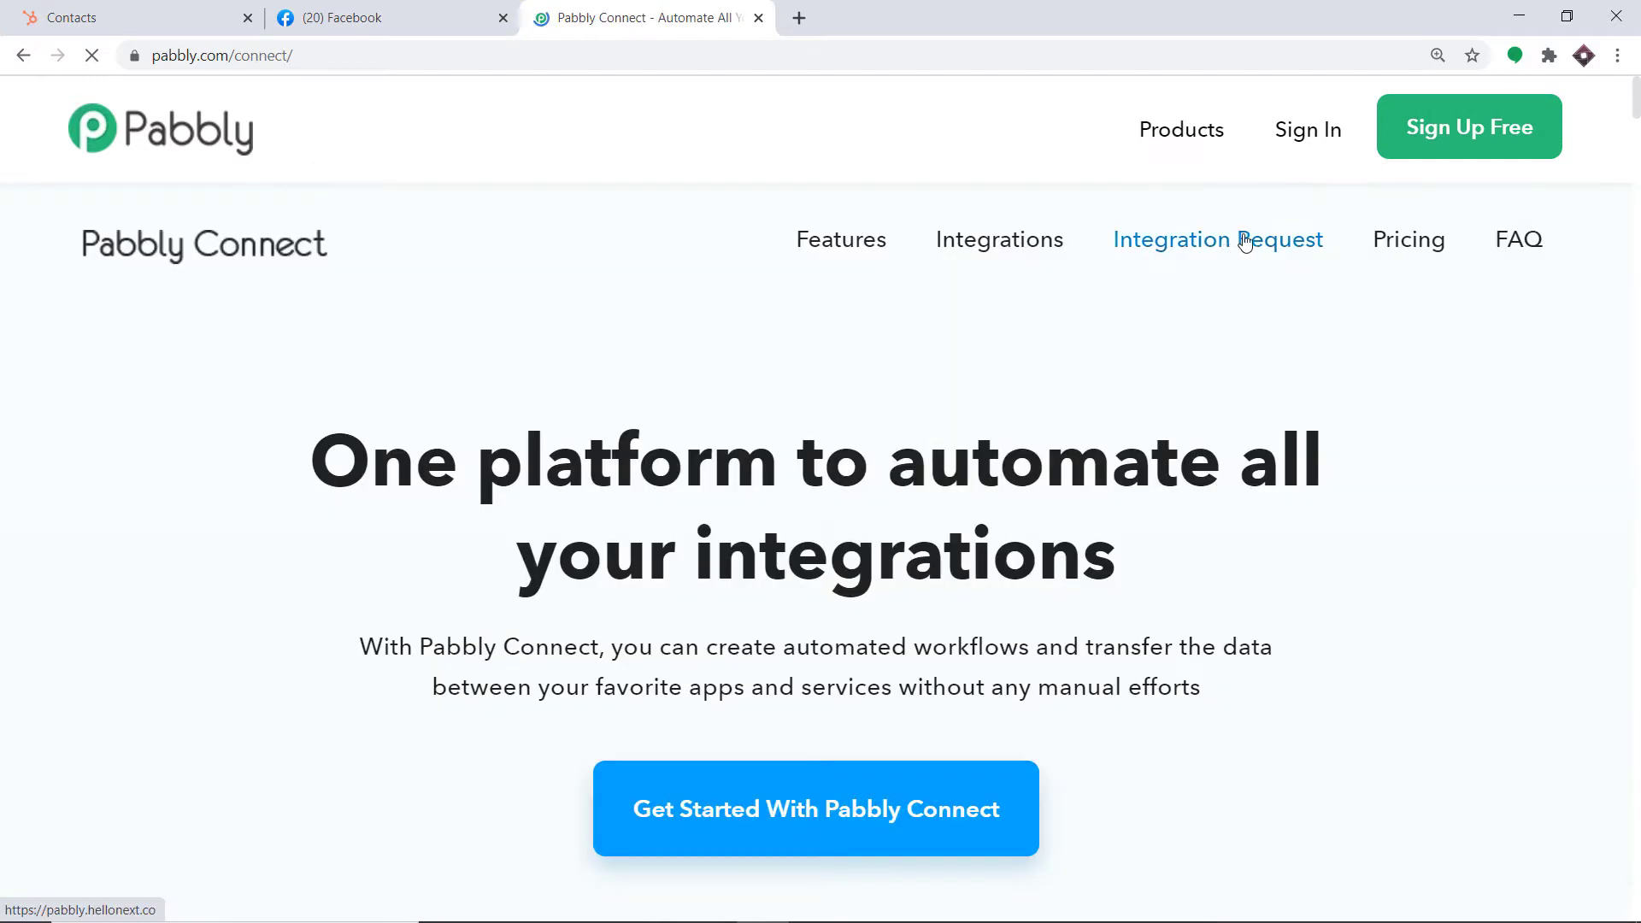
Sign in to Pabbly and open Pabbly Connect from the All Apps page
{"action": "left_click", "coordinate": [1330, 137]}
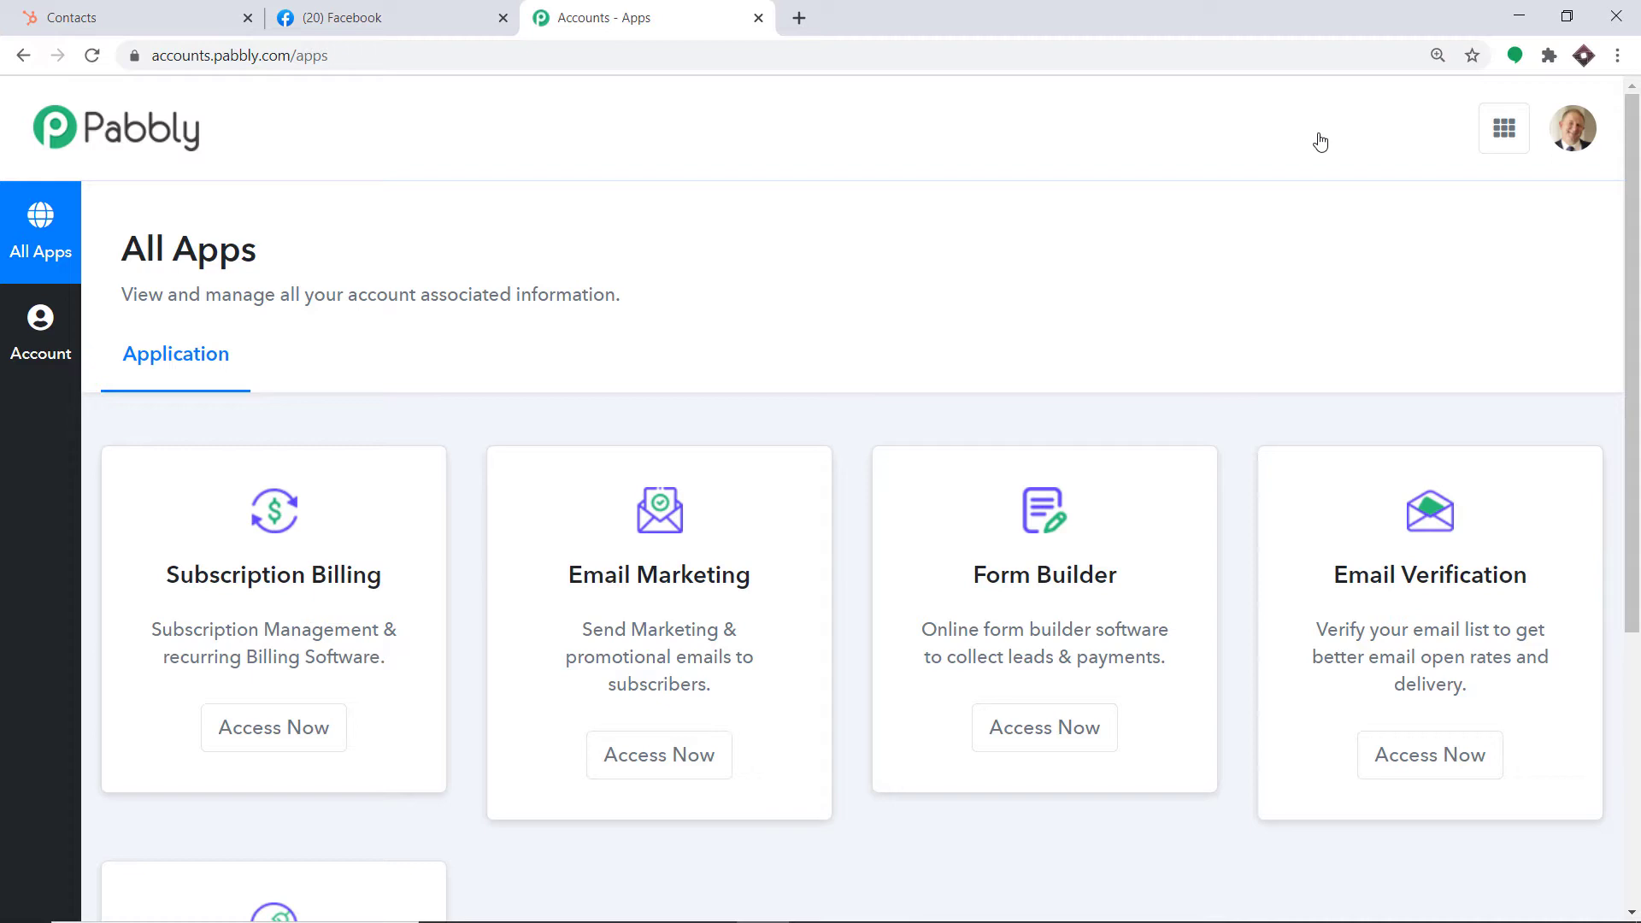
{"action": "scroll", "coordinate": [1291, 247], "scroll_direction": "down", "scroll_amount": 5}
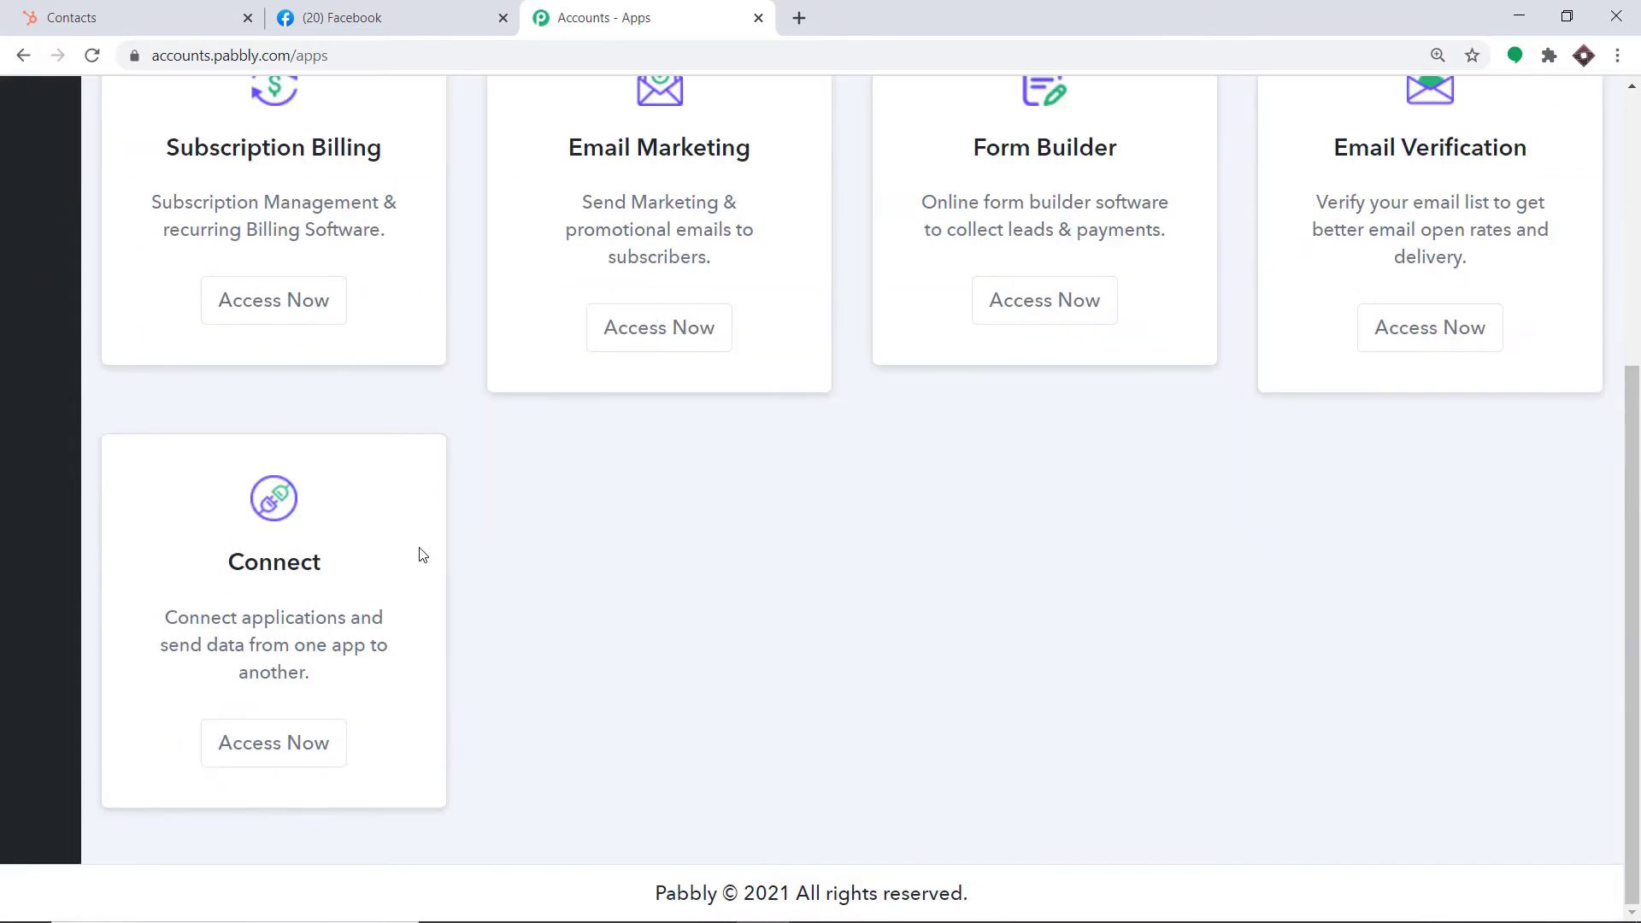
{"action": "left_click", "coordinate": [334, 746]}
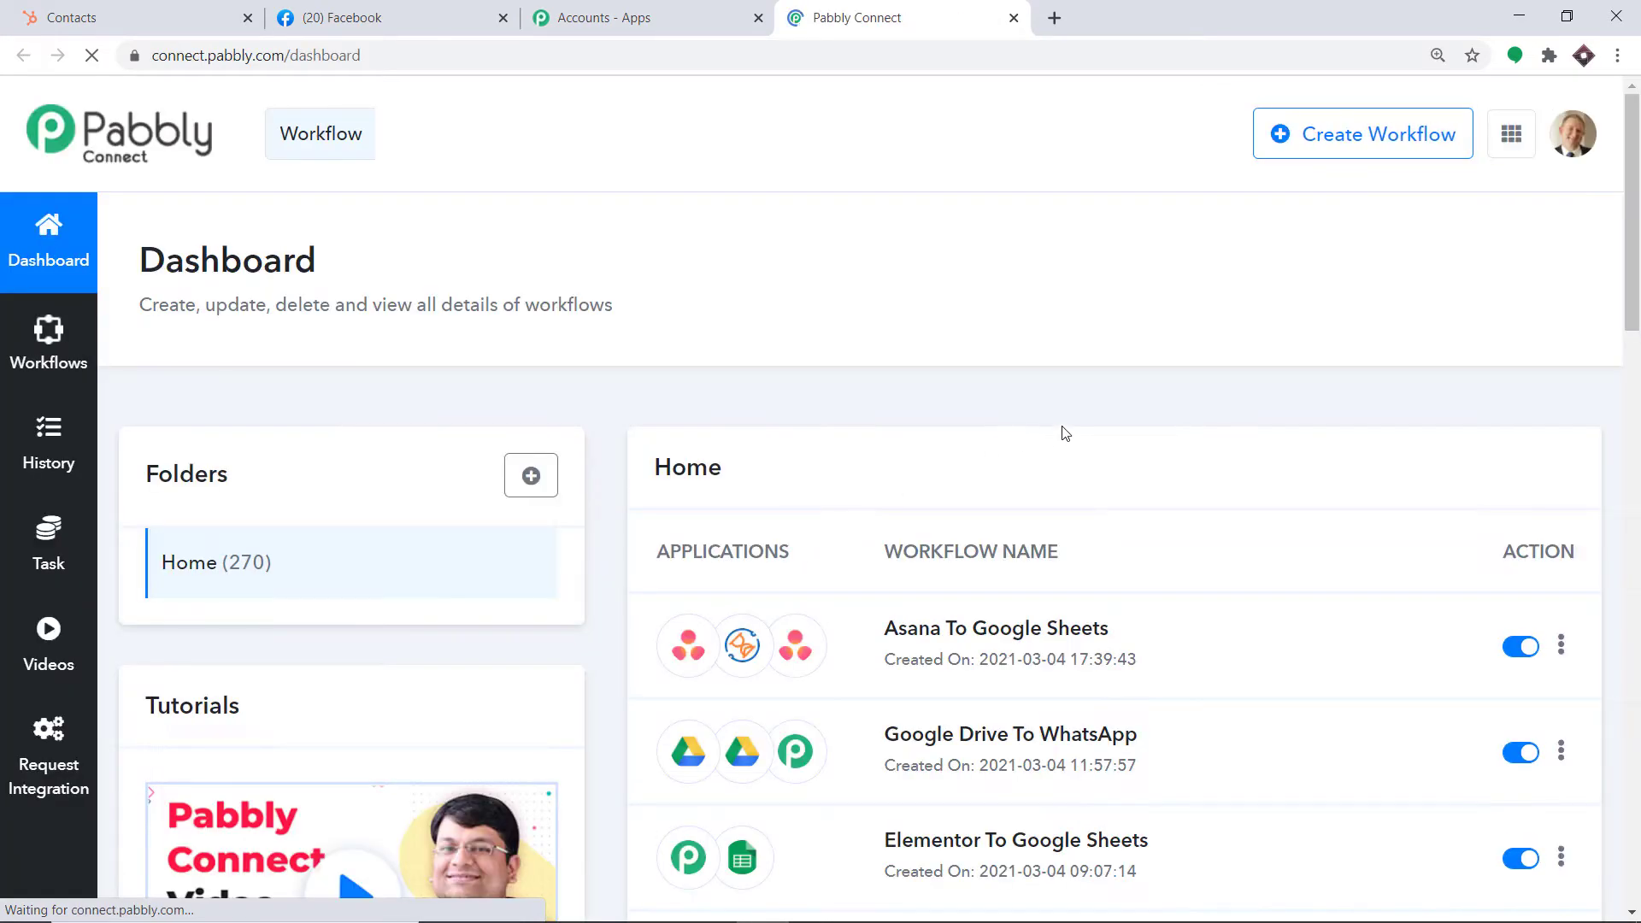
Create a new workflow named 'Facebook To HubSpot'
{"action": "left_click", "coordinate": [1376, 154]}
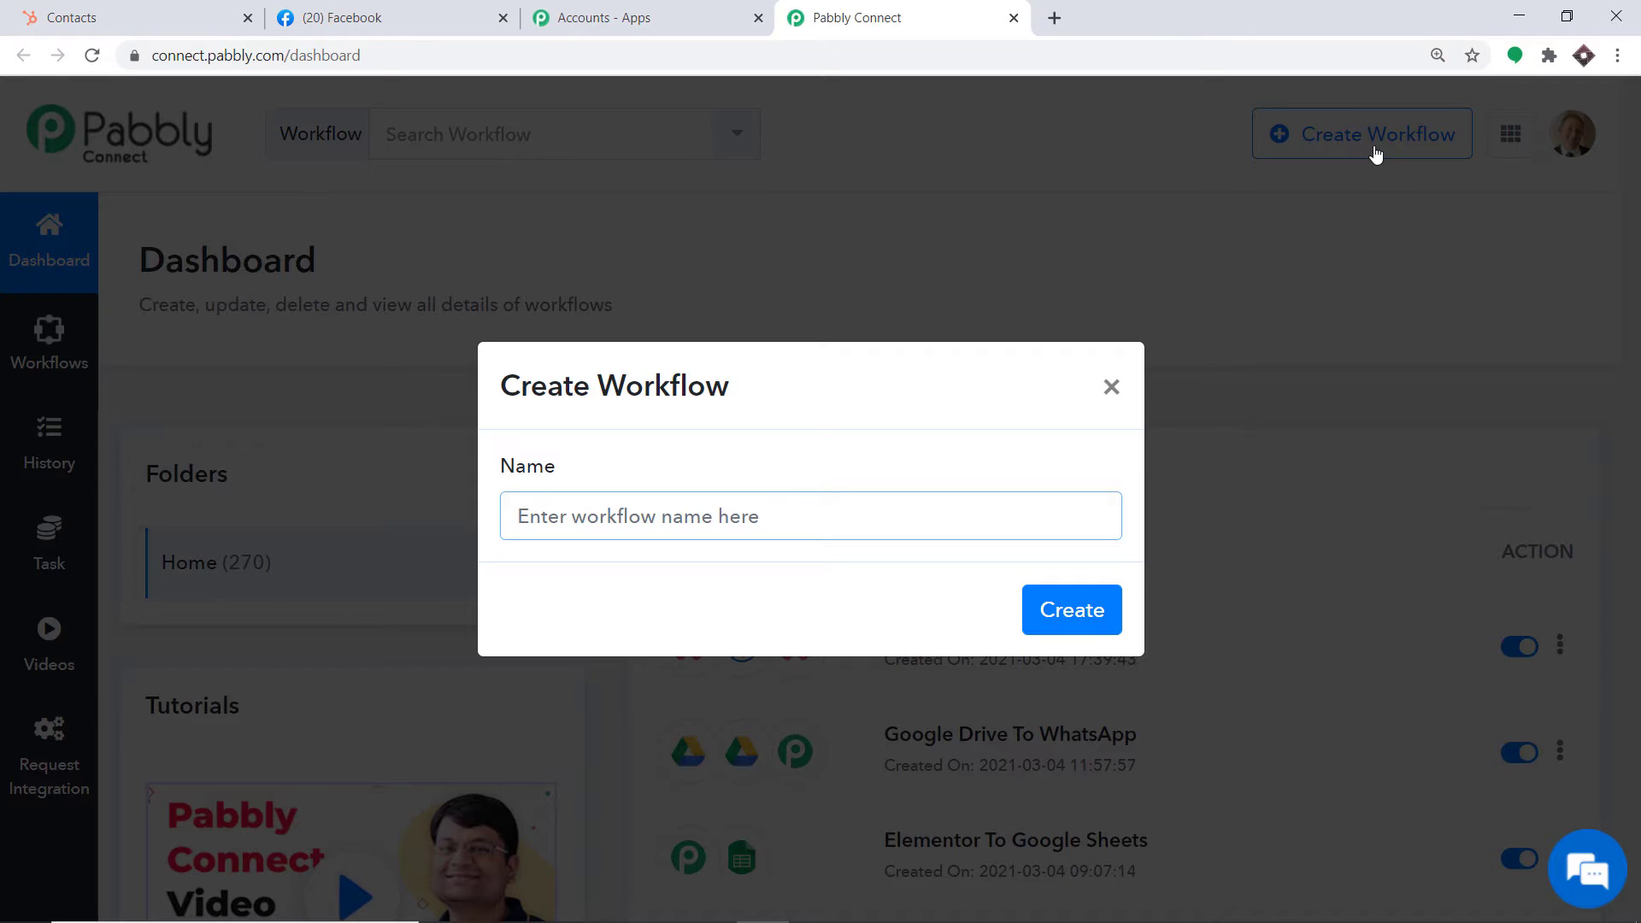
{"action": "type", "text": "Facebo"}
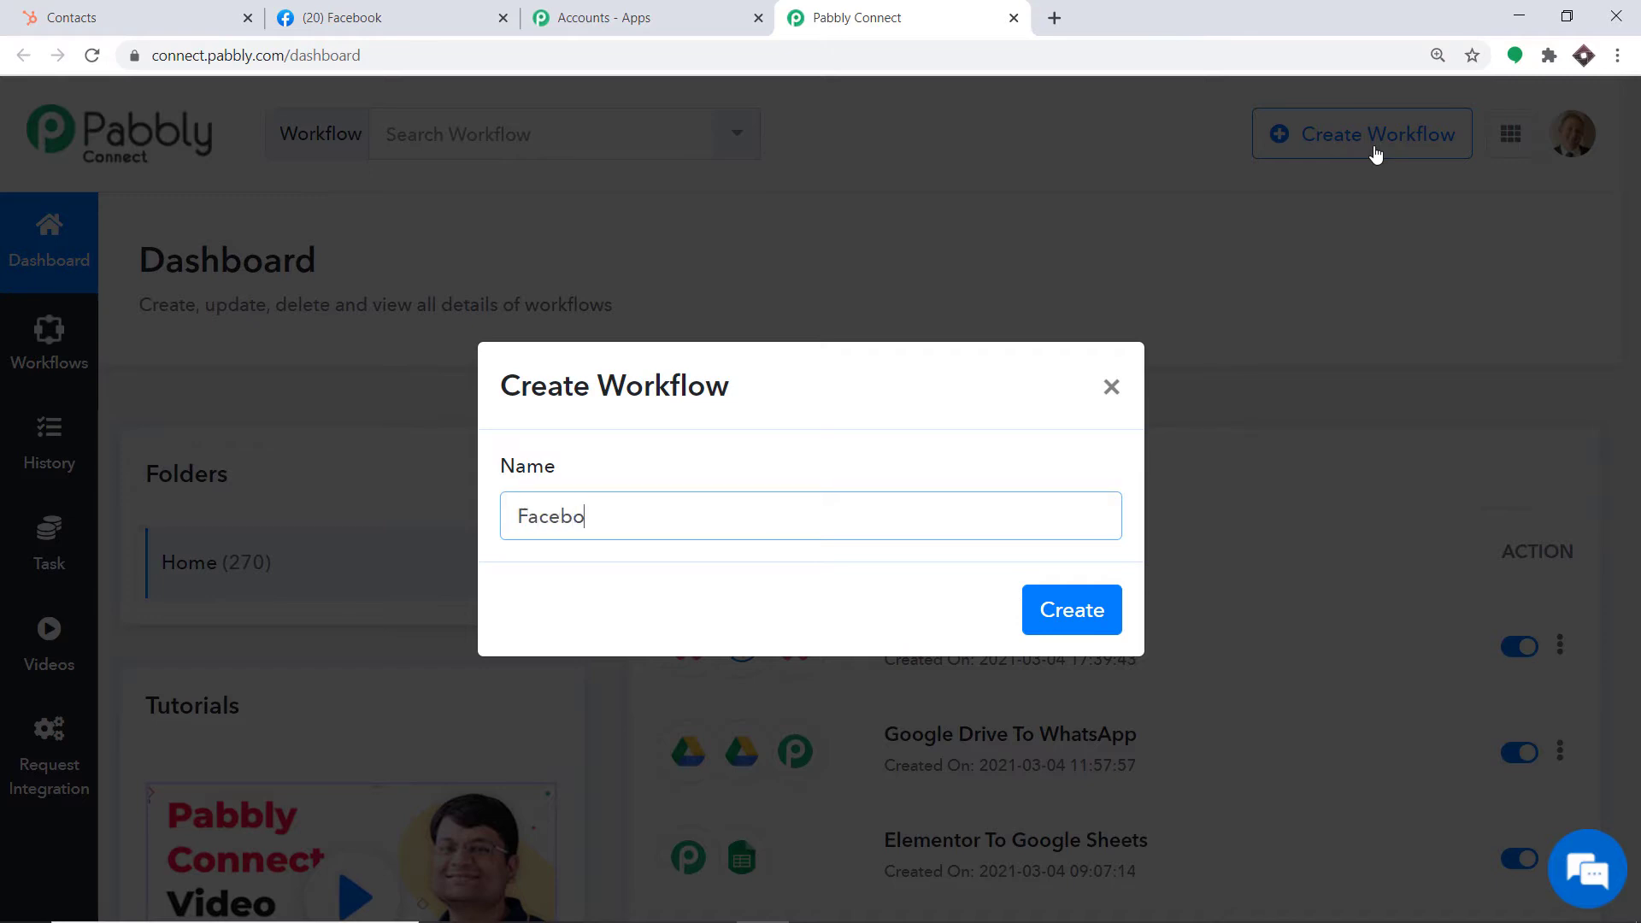
{"action": "type", "text": "ok To HubSpot"}
{"action": "left_click", "coordinate": [1063, 612]}
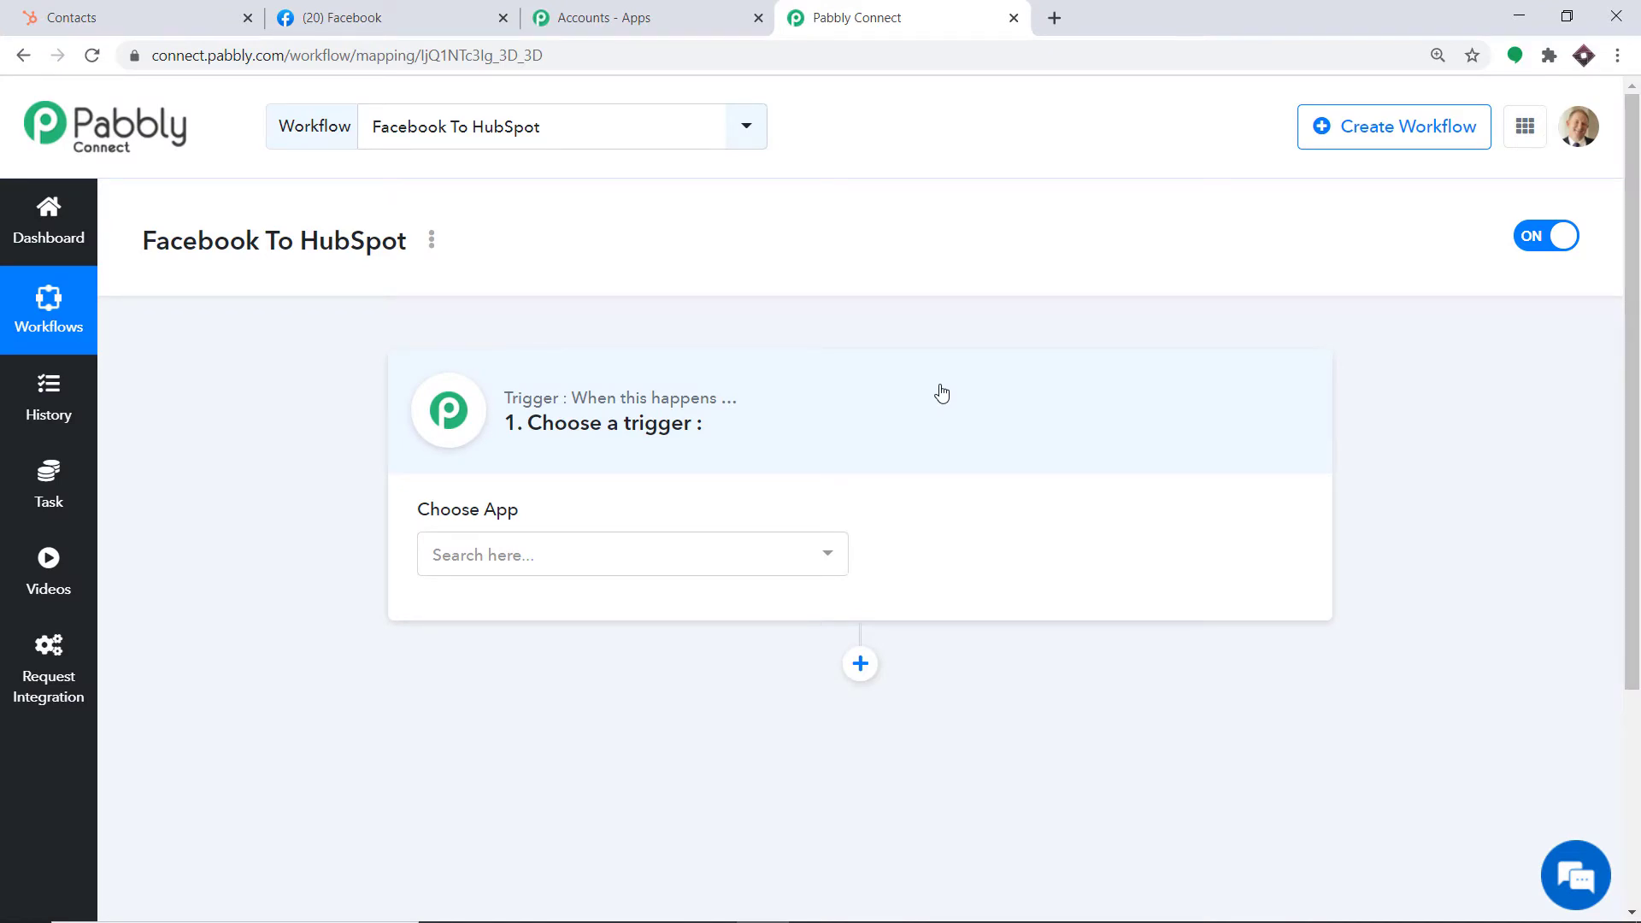
Choose Facebook Lead Ads as the trigger app with New Lead as the trigger event
{"action": "left_click", "coordinate": [659, 561]}
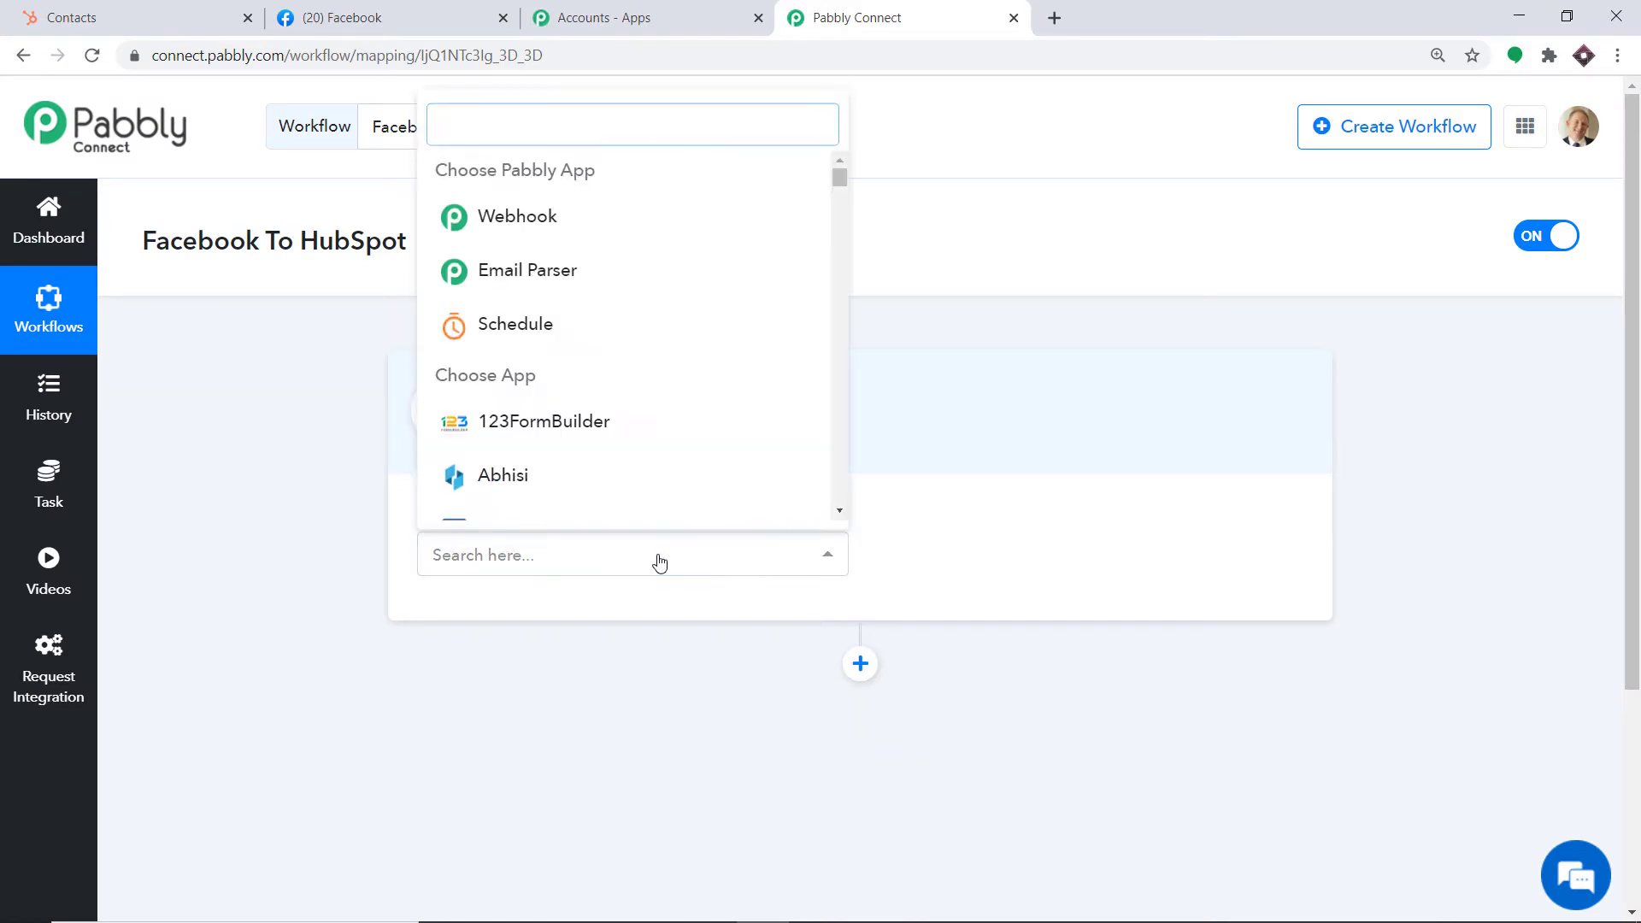
{"action": "type", "text": "face"}
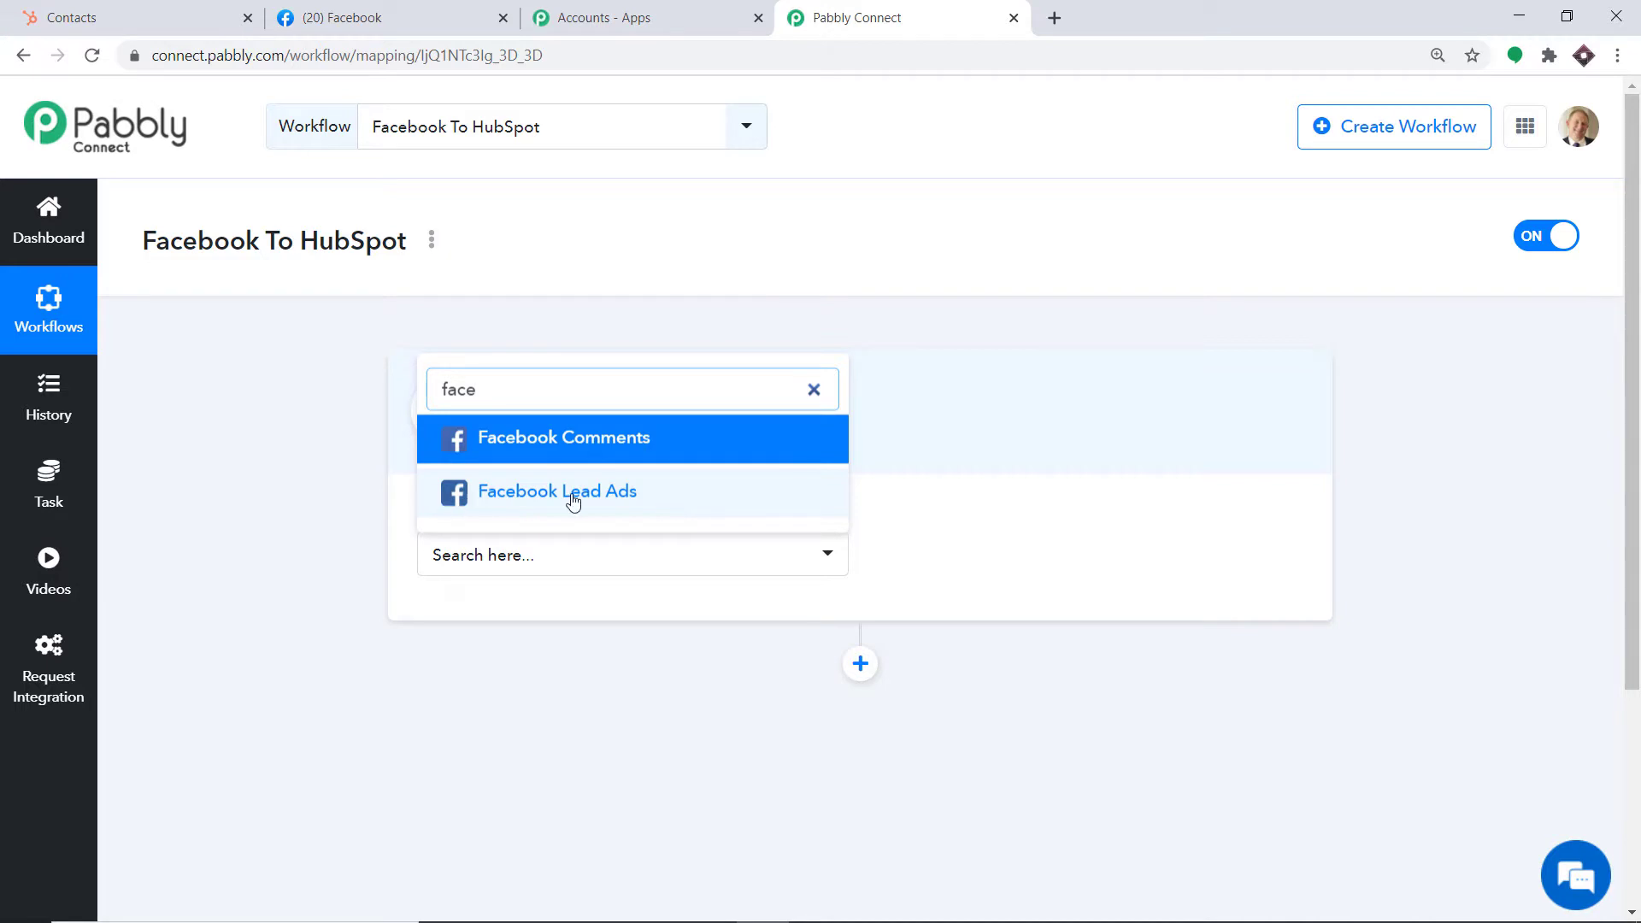
{"action": "left_click", "coordinate": [628, 498]}
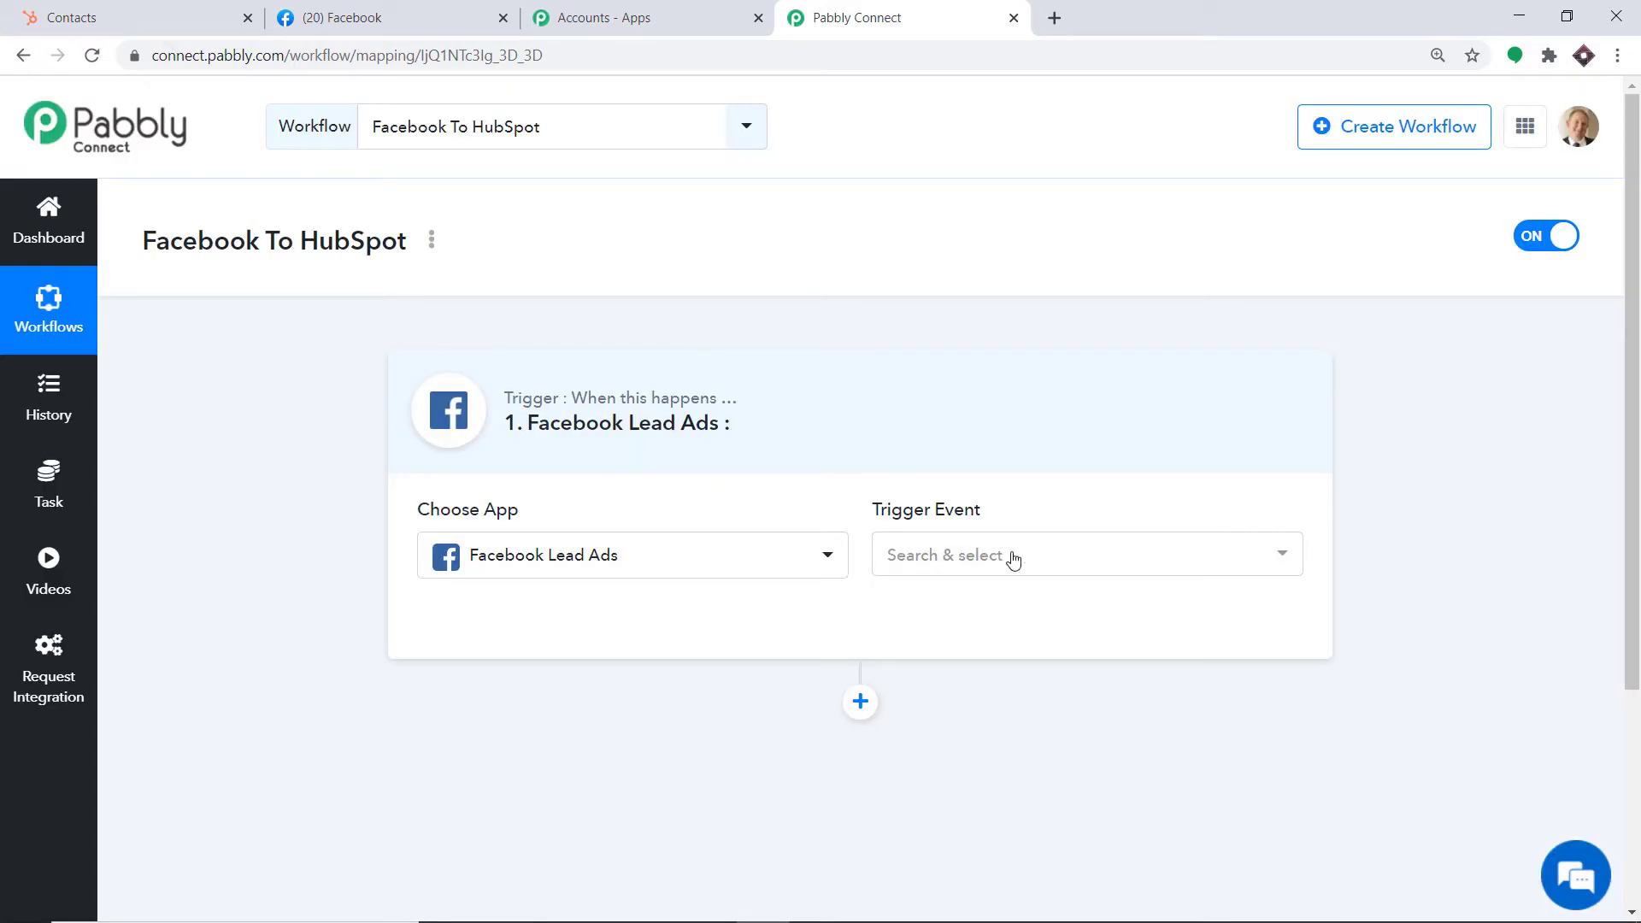
{"action": "left_click", "coordinate": [1014, 559]}
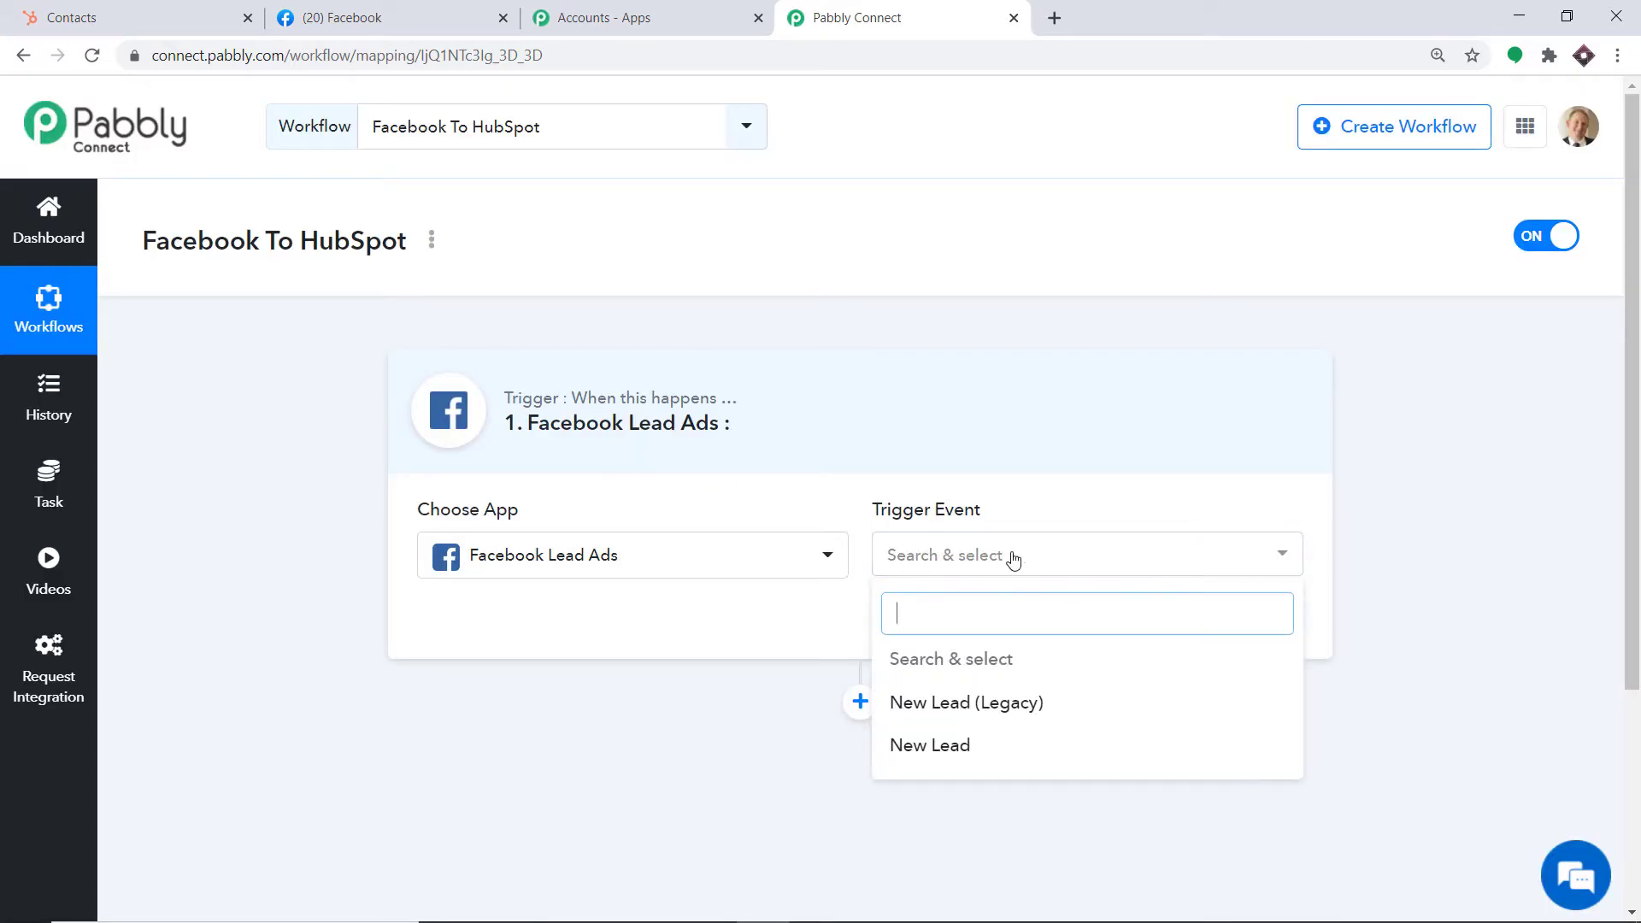
{"action": "left_click", "coordinate": [952, 747]}
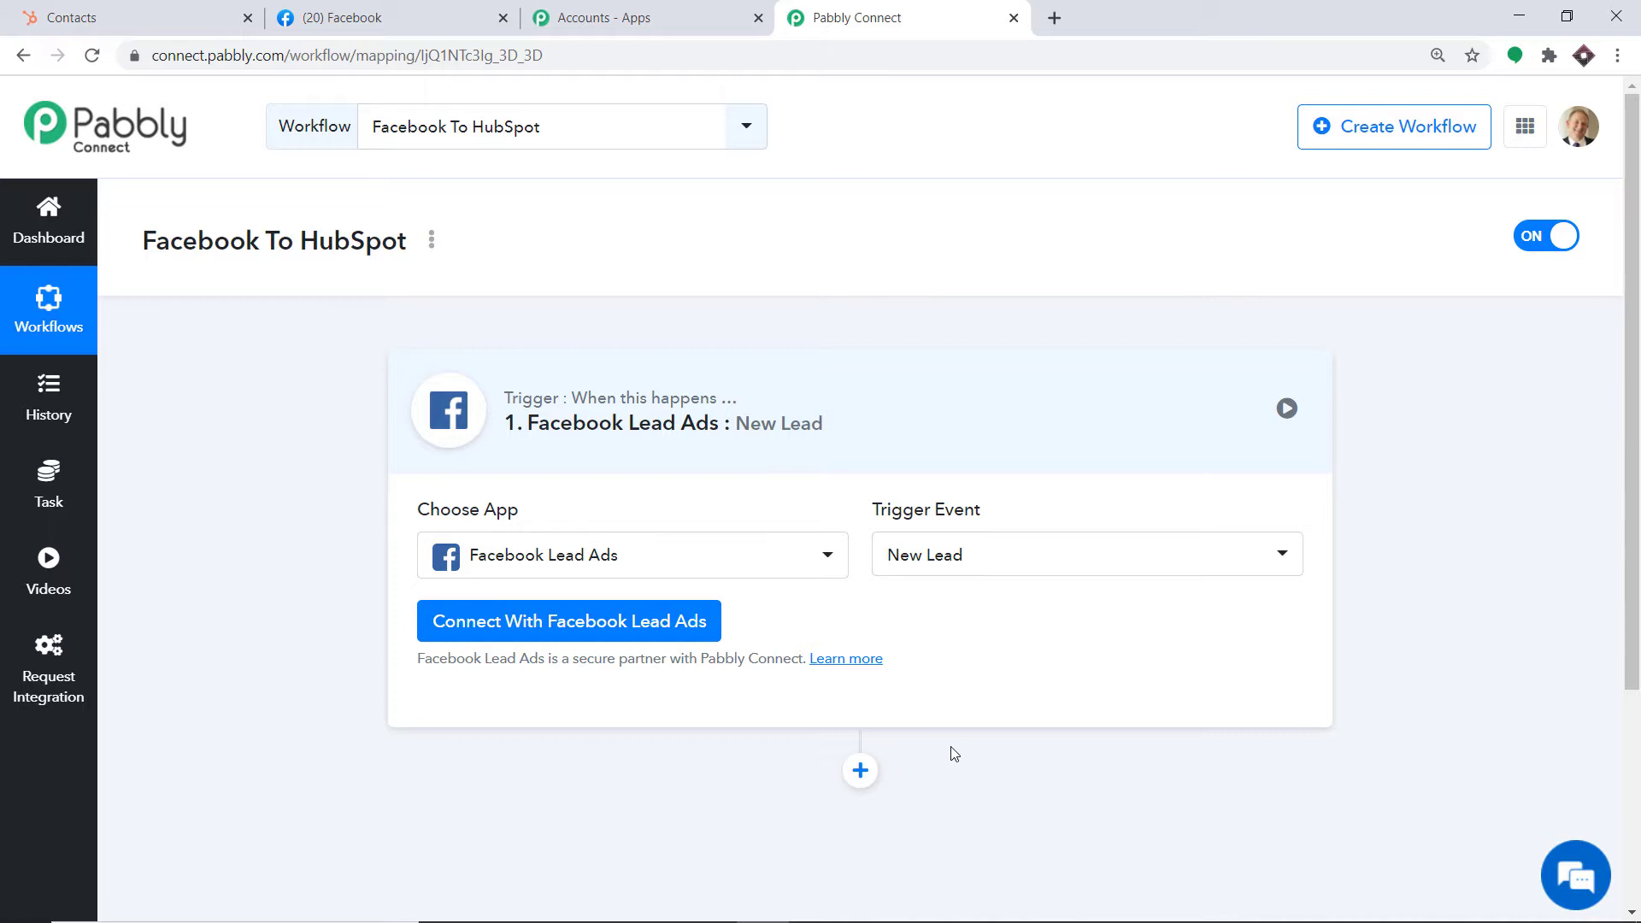
{"action": "left_click", "coordinate": [1069, 571]}
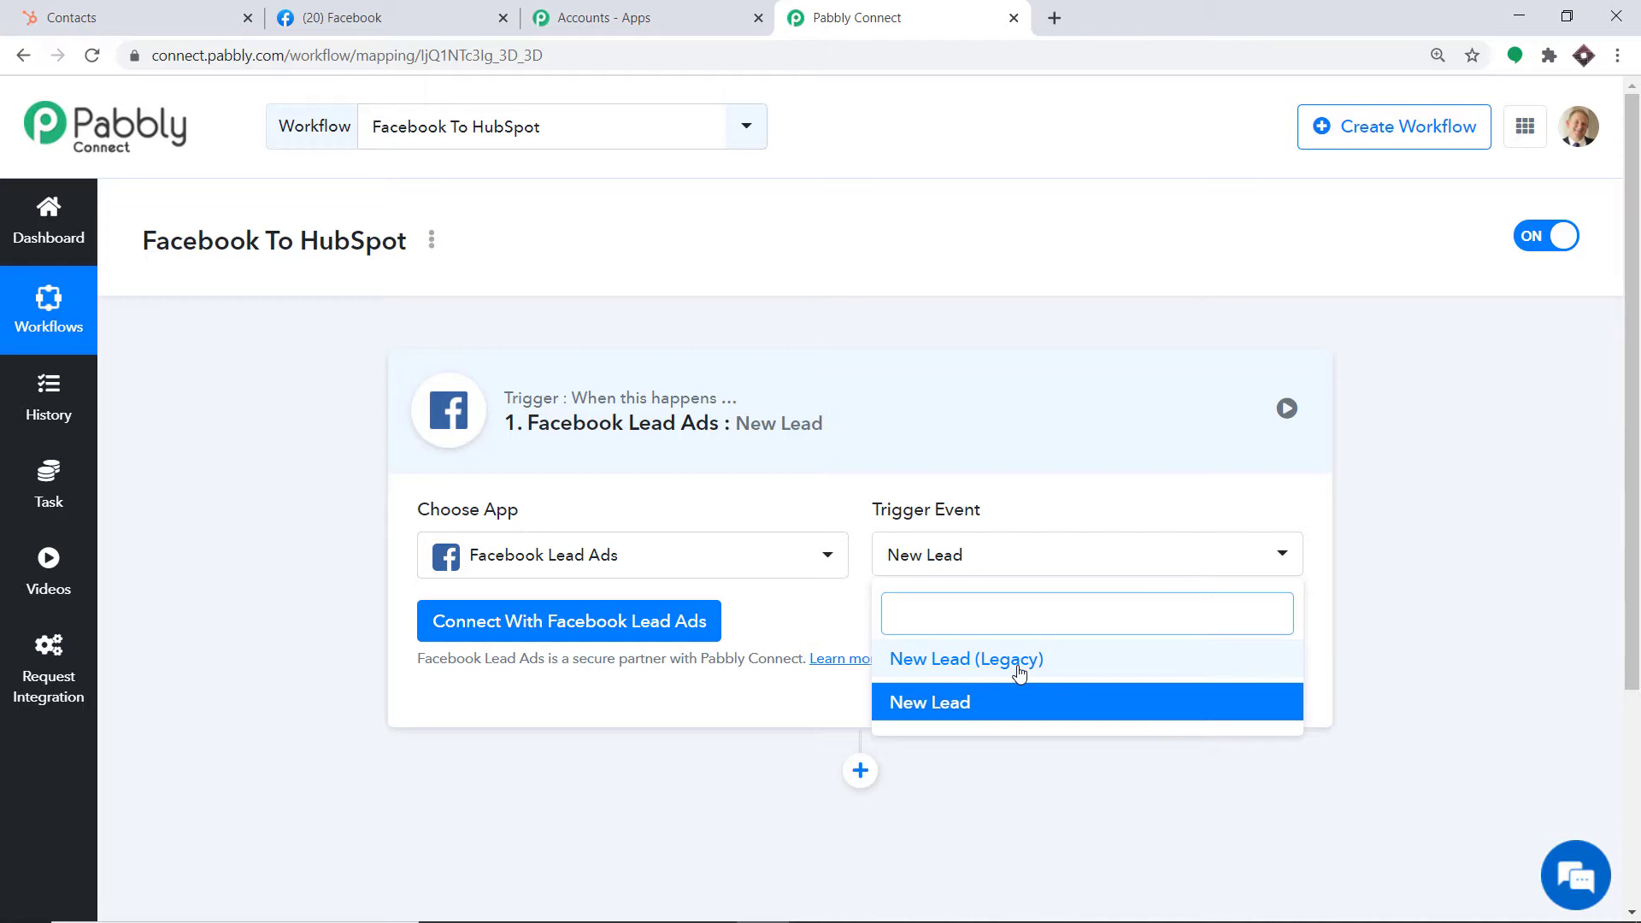
{"action": "left_click", "coordinate": [753, 689]}
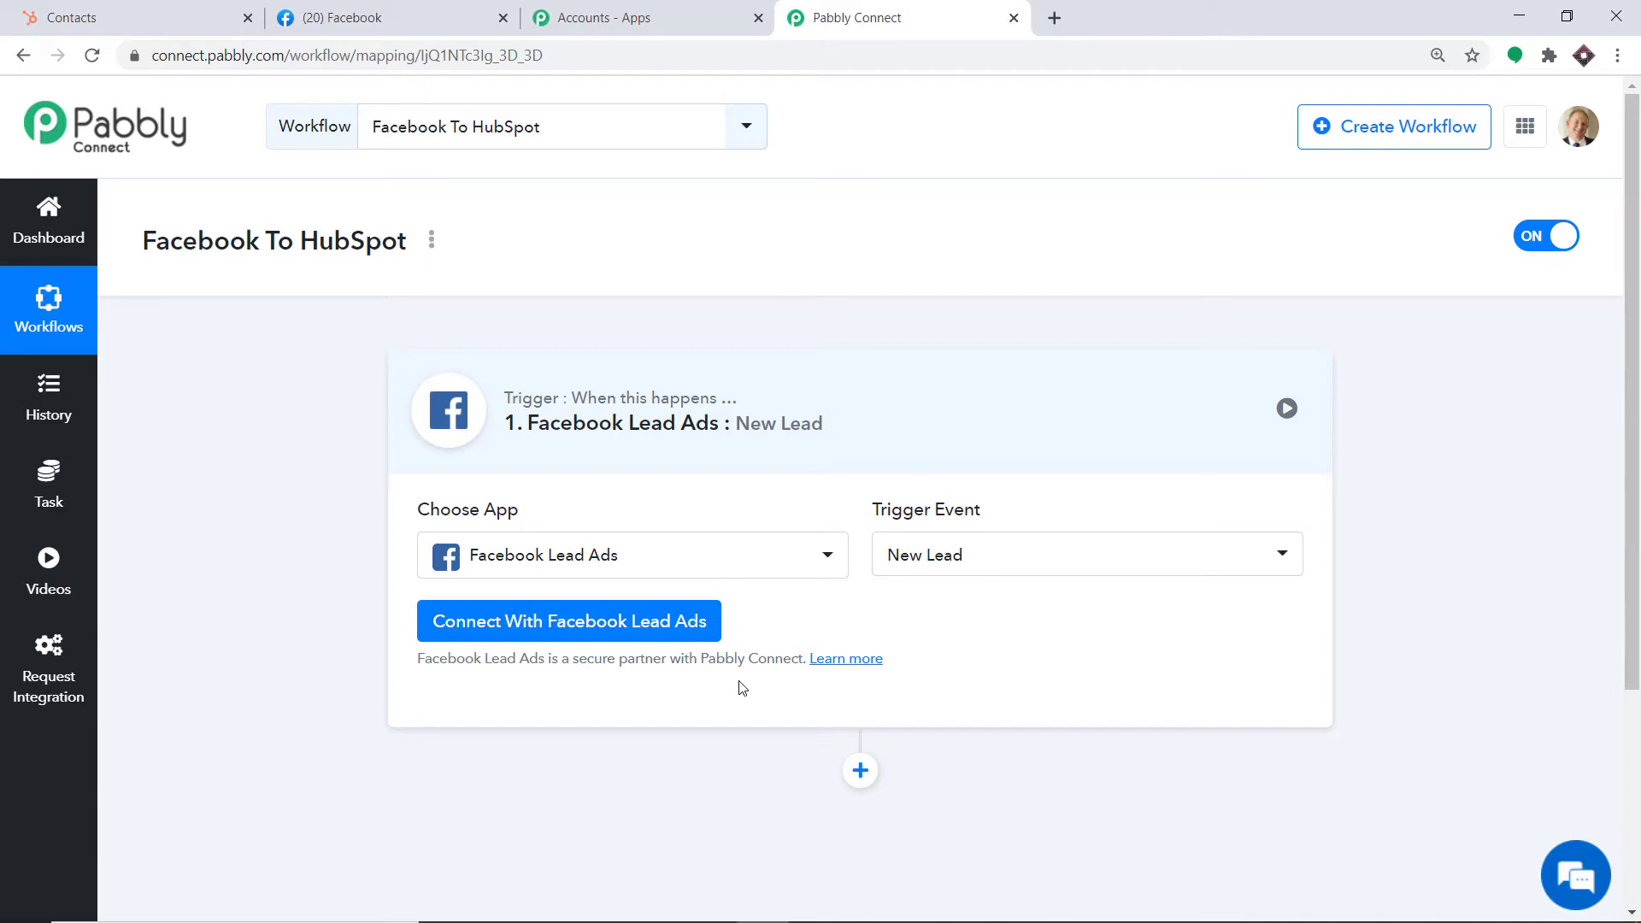
Connect the Facebook Lead Ads account and check which Facebook pages are available
{"action": "left_click", "coordinate": [577, 624]}
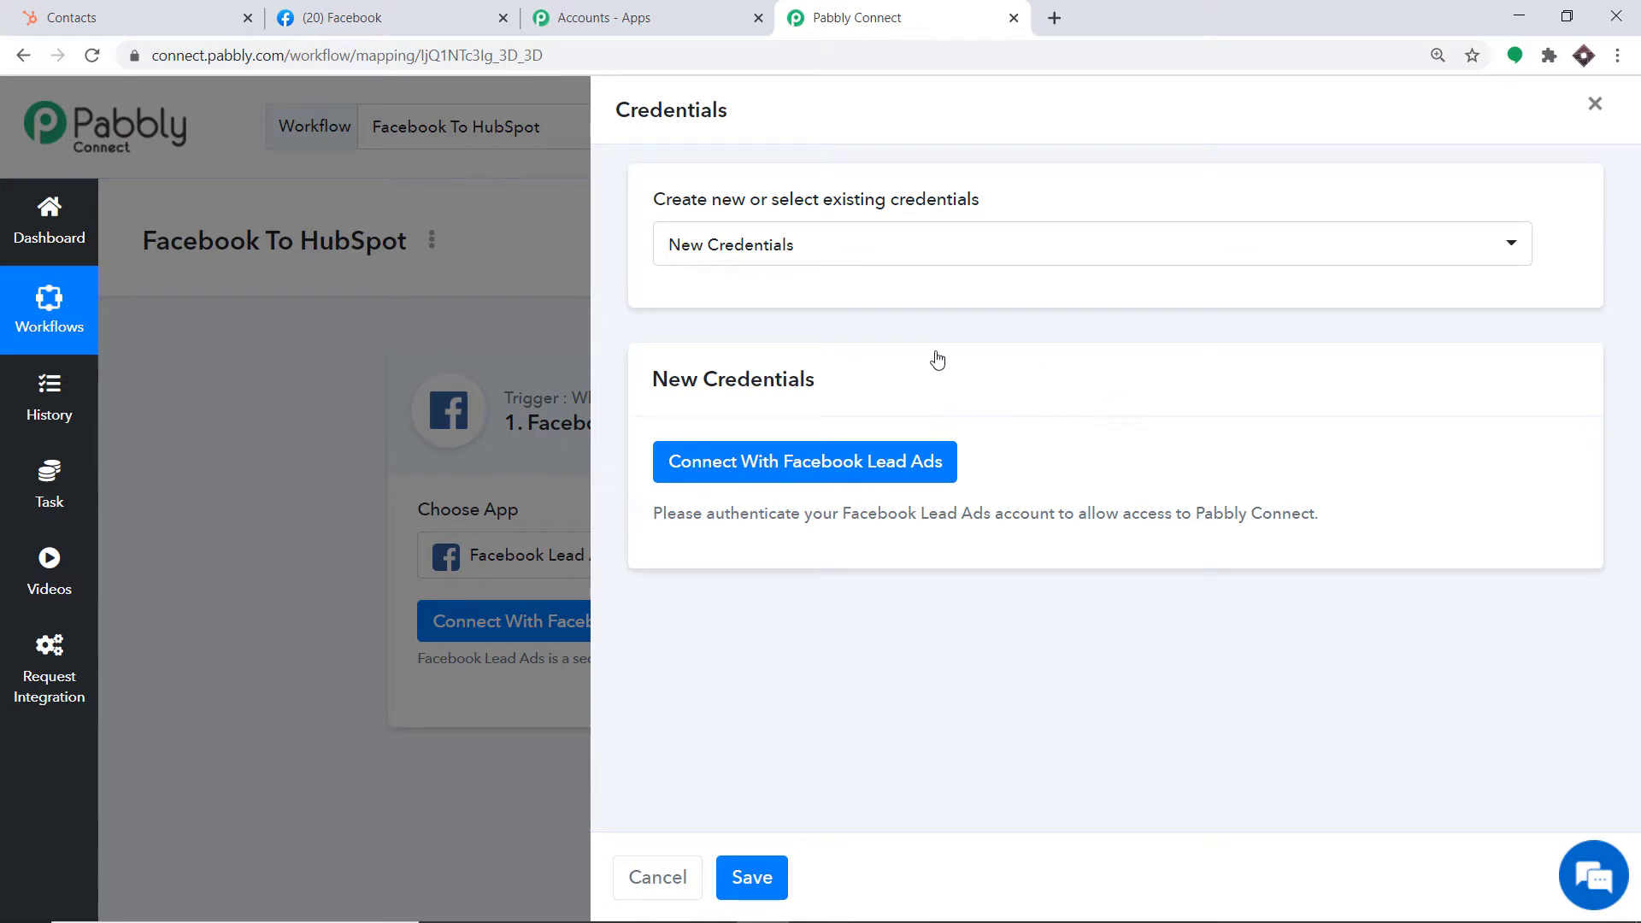
{"action": "left_click", "coordinate": [768, 460]}
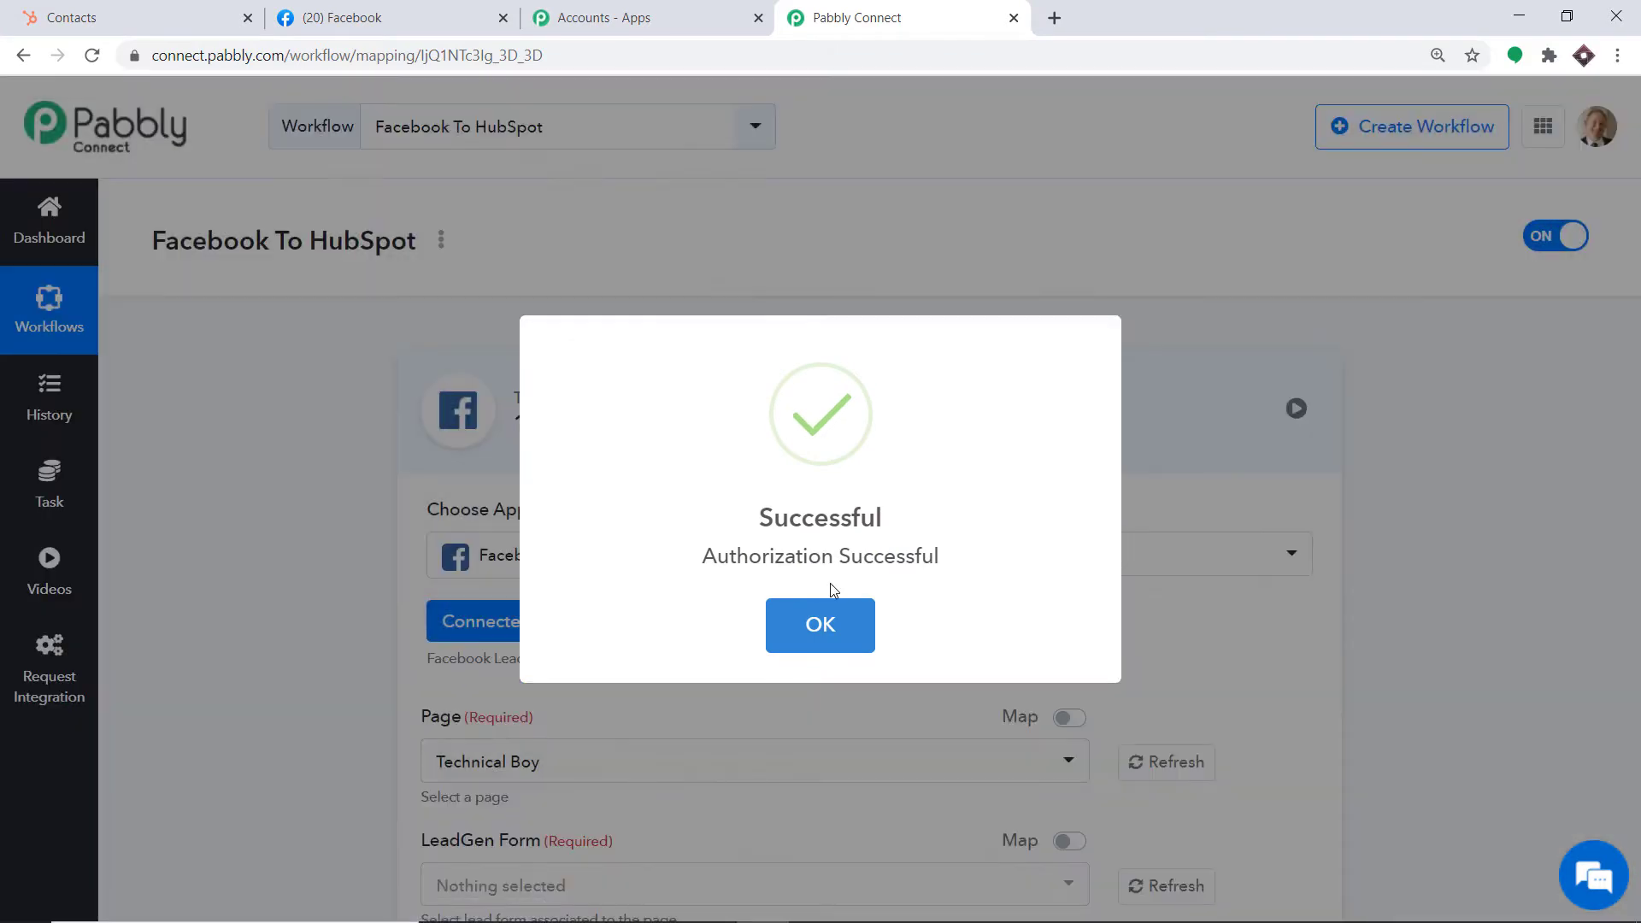
{"action": "left_click", "coordinate": [822, 624]}
{"action": "scroll", "coordinate": [834, 612], "scroll_direction": "down", "scroll_amount": 3}
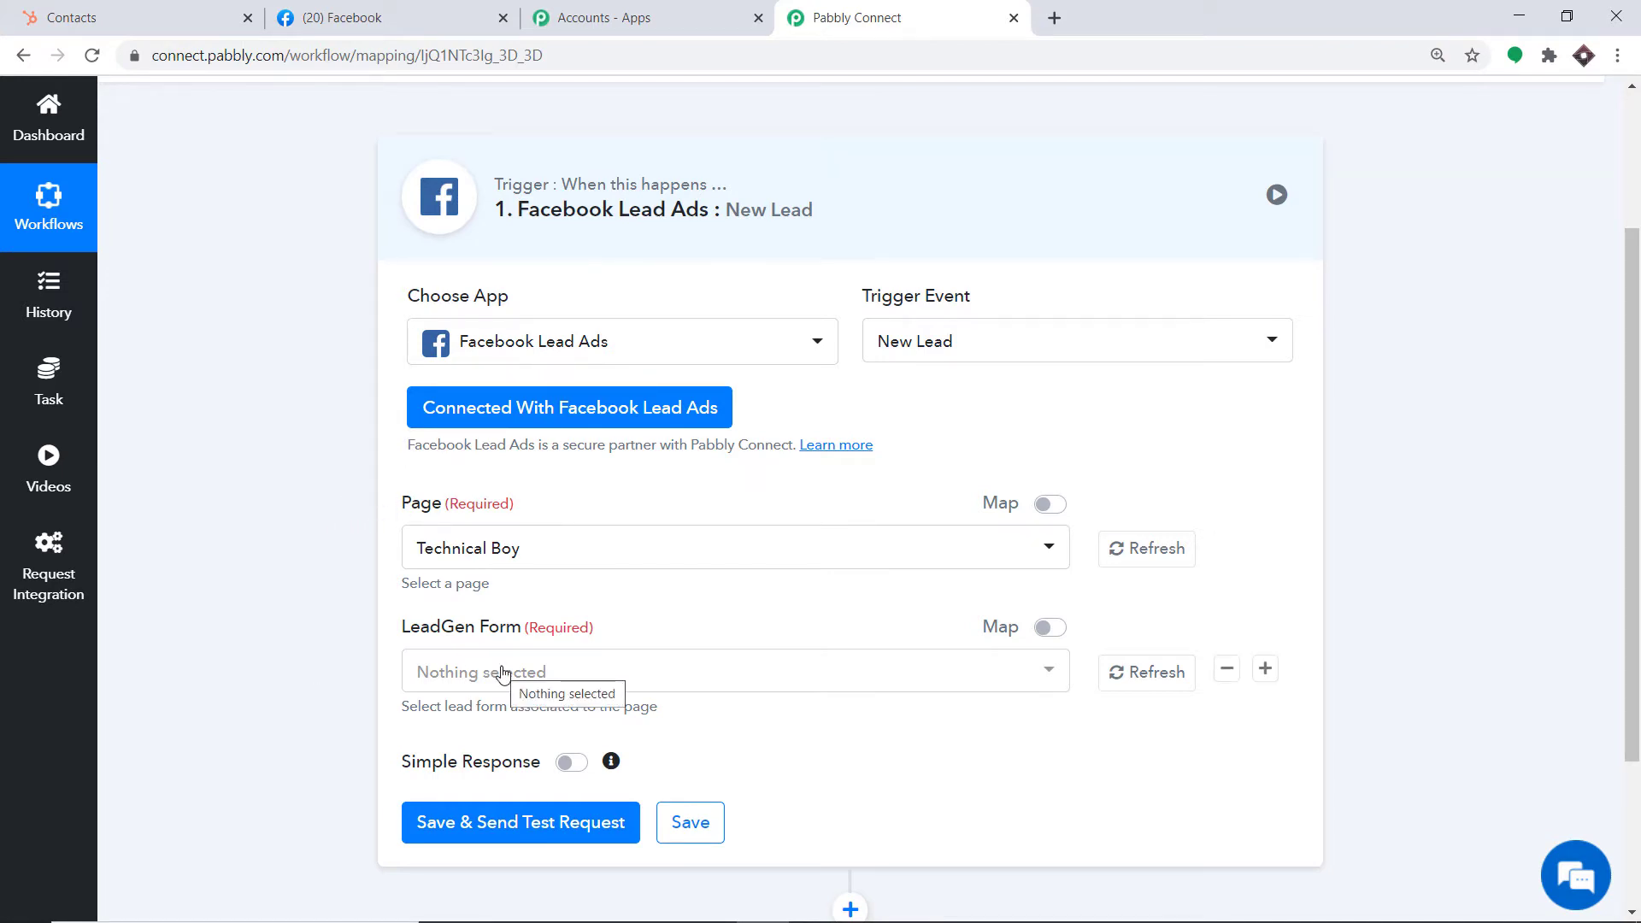
{"action": "left_click", "coordinate": [493, 549]}
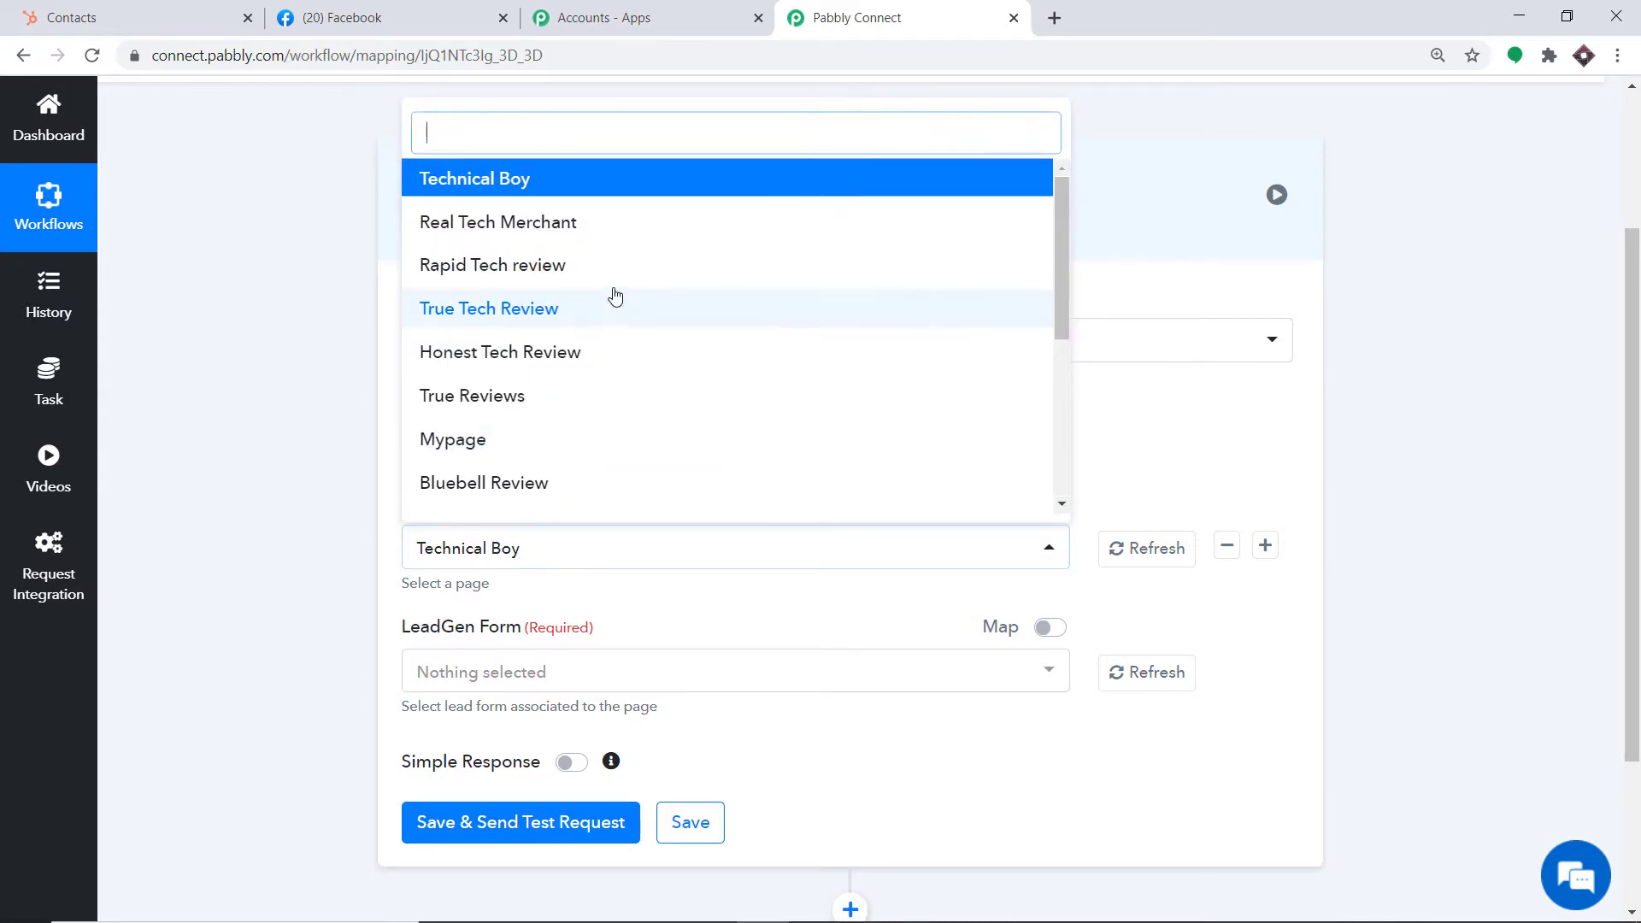
{"action": "scroll", "coordinate": [620, 308], "scroll_direction": "down", "scroll_amount": 4}
{"action": "scroll", "coordinate": [649, 354], "scroll_direction": "up", "scroll_amount": 5}
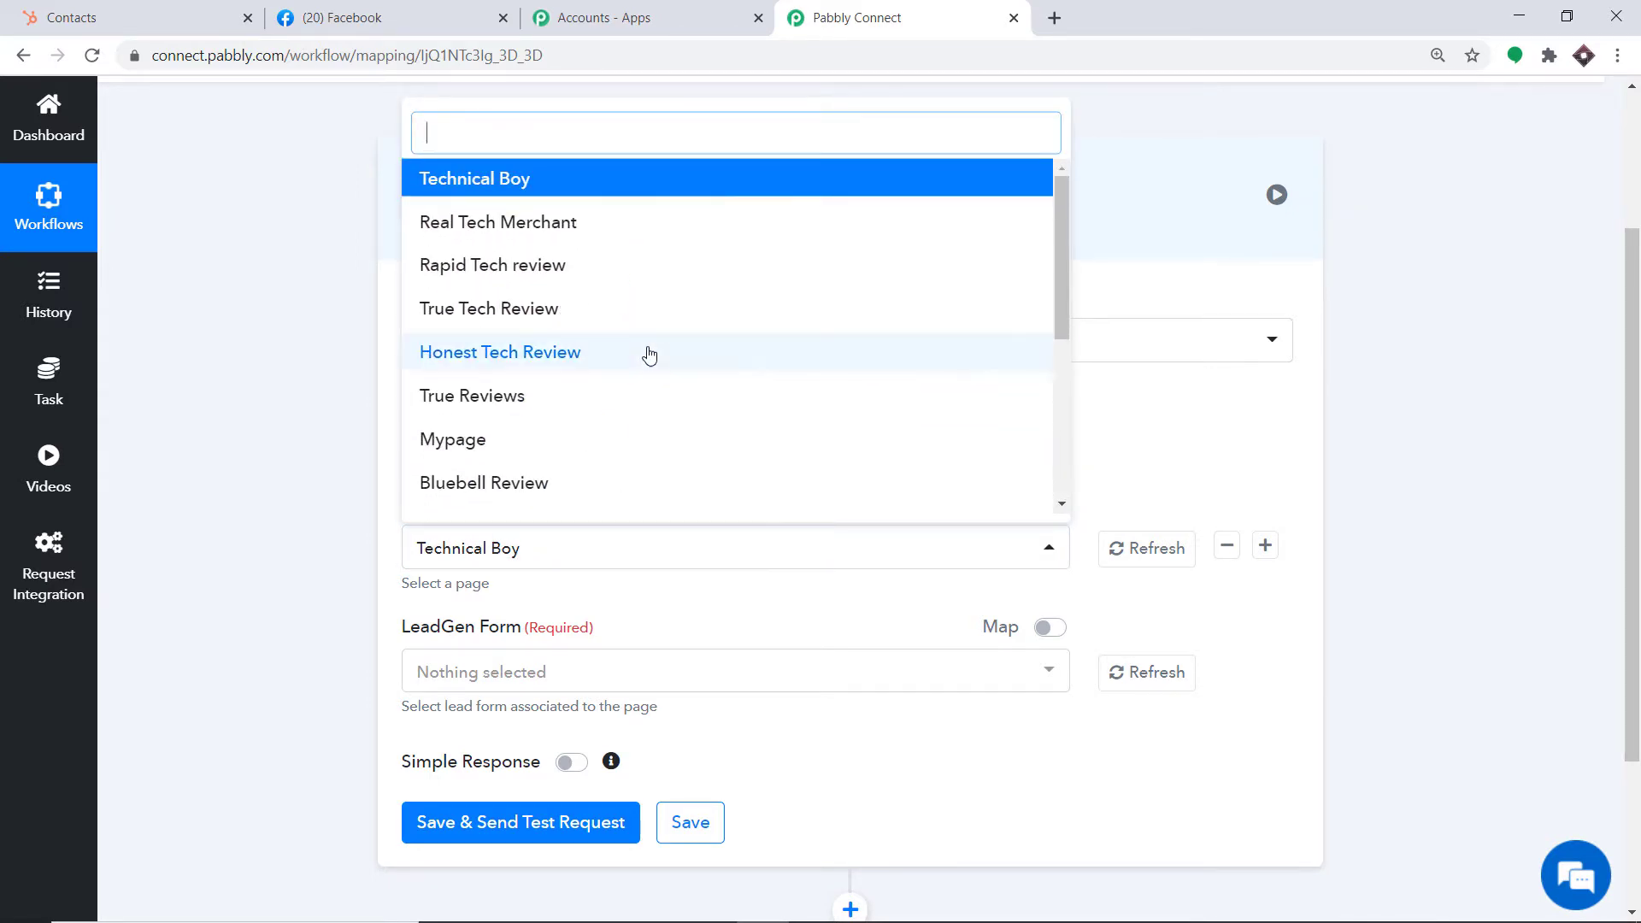
Compare Facebook's 14 managed Pages with the workflow's page list, then start a new Page
{"action": "left_click", "coordinate": [359, 18]}
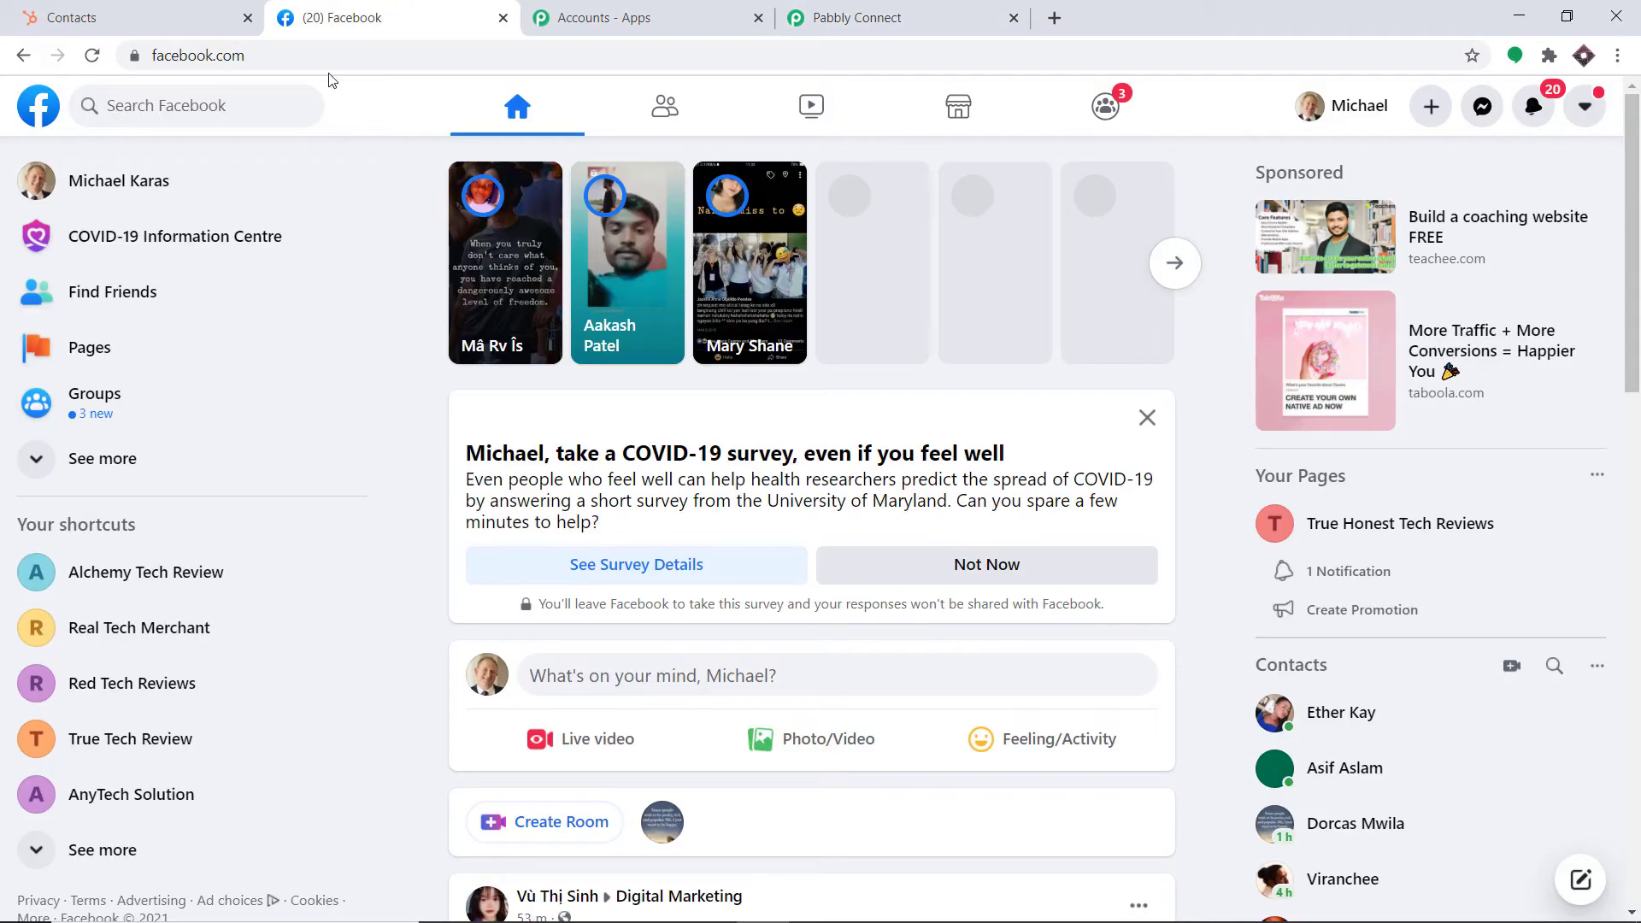
{"action": "left_click", "coordinate": [117, 347]}
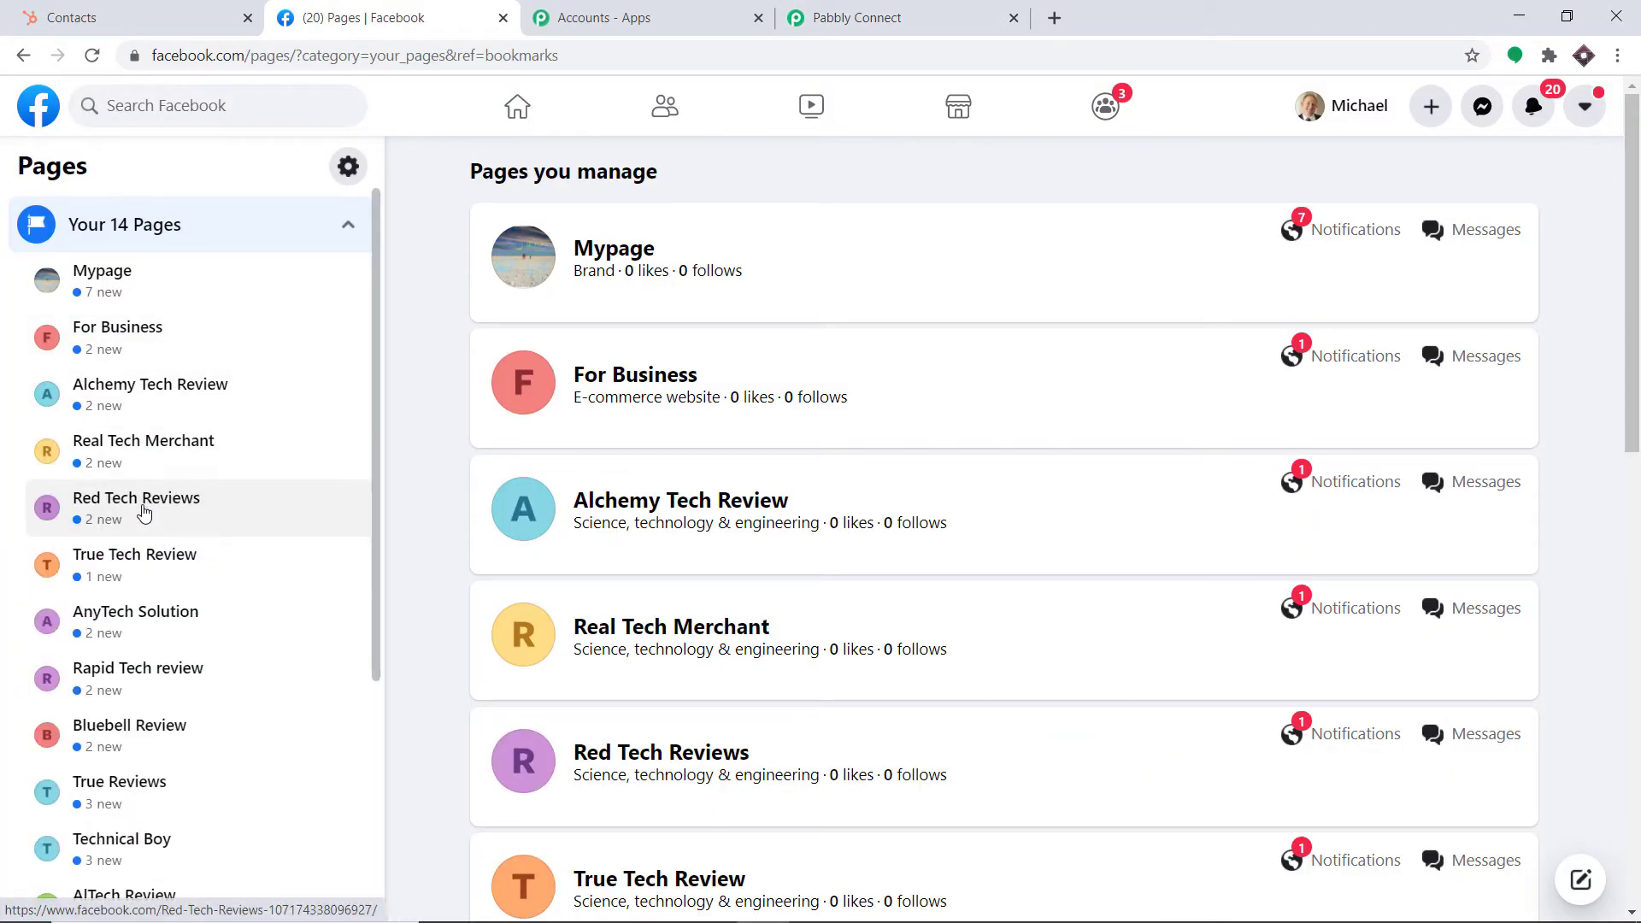
{"action": "scroll", "coordinate": [205, 402], "scroll_direction": "down", "scroll_amount": 4}
{"action": "scroll", "coordinate": [171, 385], "scroll_direction": "up", "scroll_amount": 5}
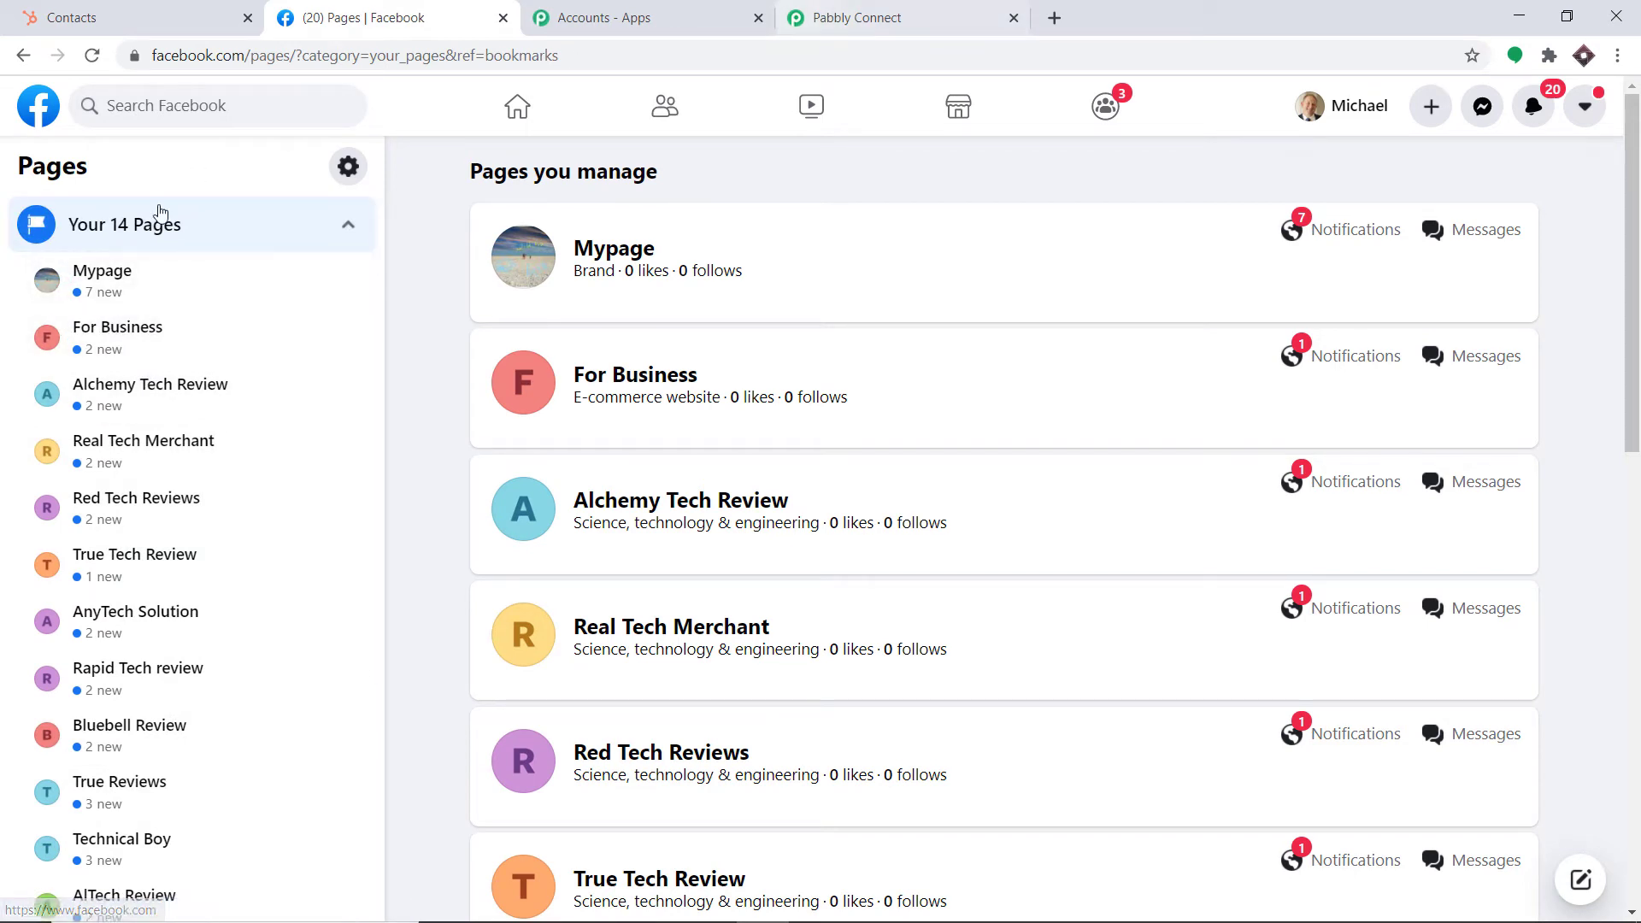
{"action": "key", "text": "ctrl+4"}
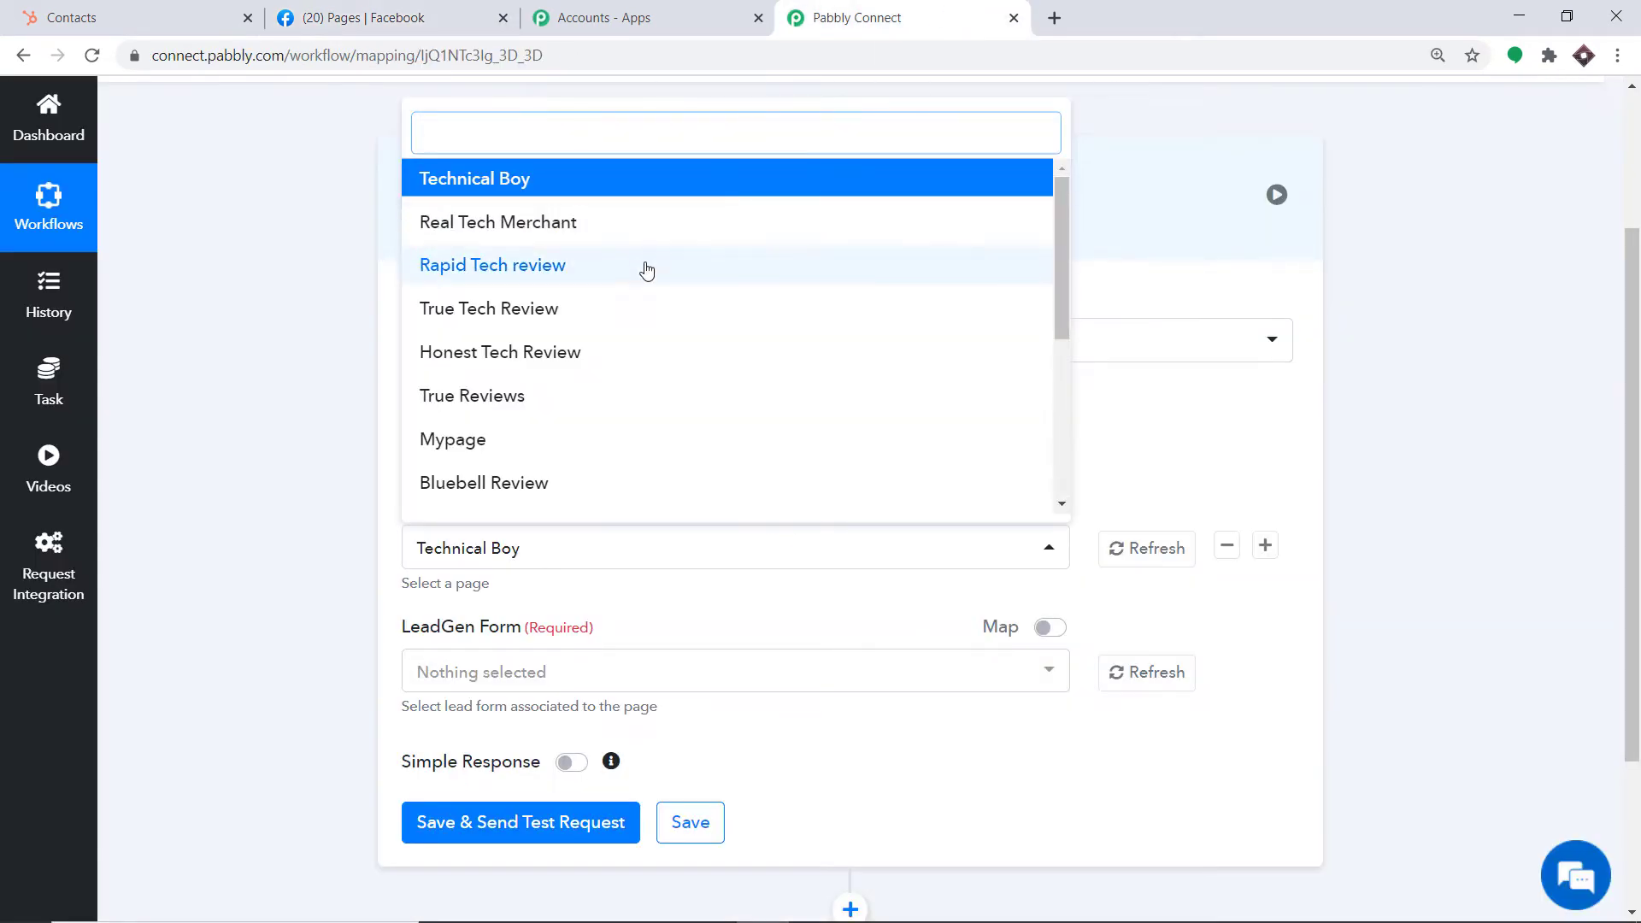
{"action": "scroll", "coordinate": [654, 290], "scroll_direction": "down", "scroll_amount": 5}
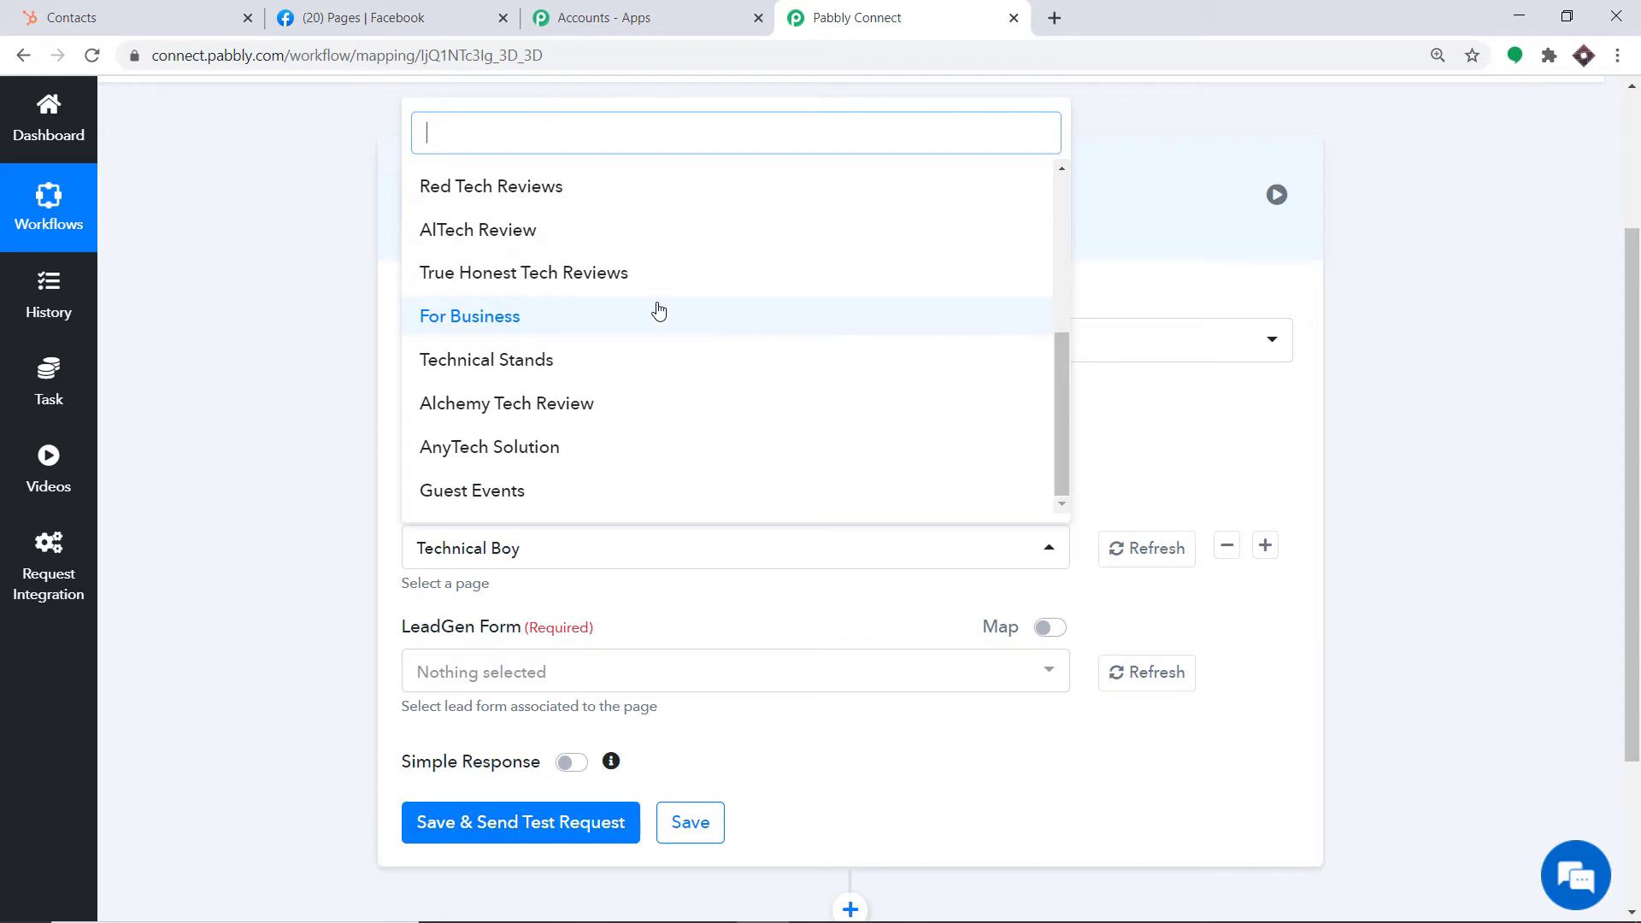
{"action": "key", "text": "ctrl+2"}
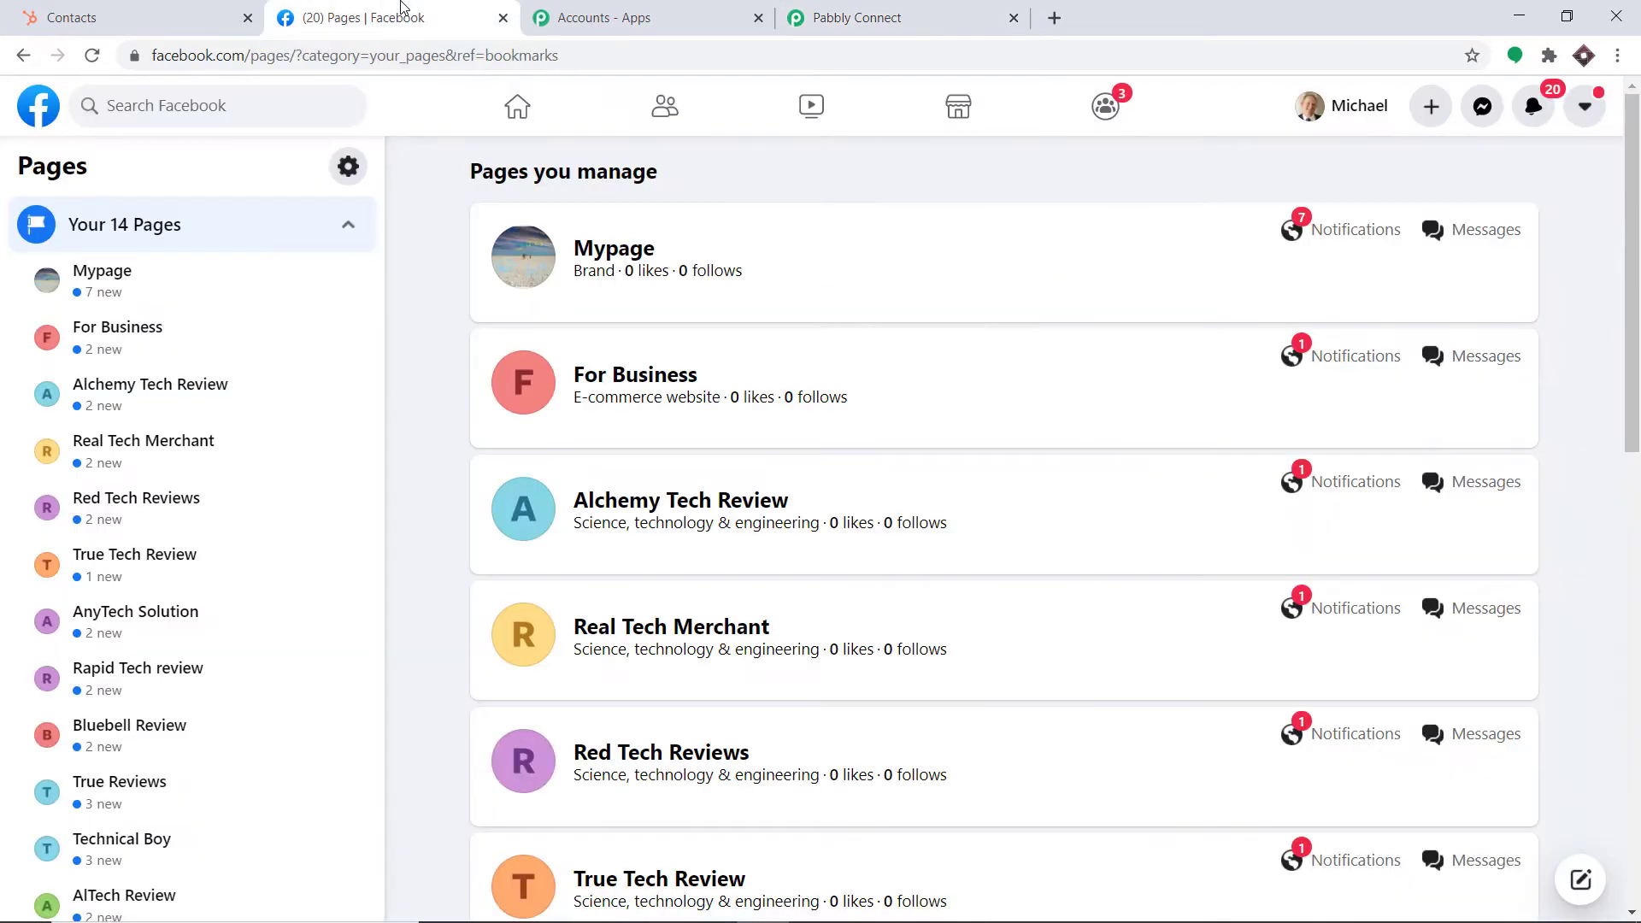
{"action": "scroll", "coordinate": [192, 509], "scroll_direction": "down", "scroll_amount": 3}
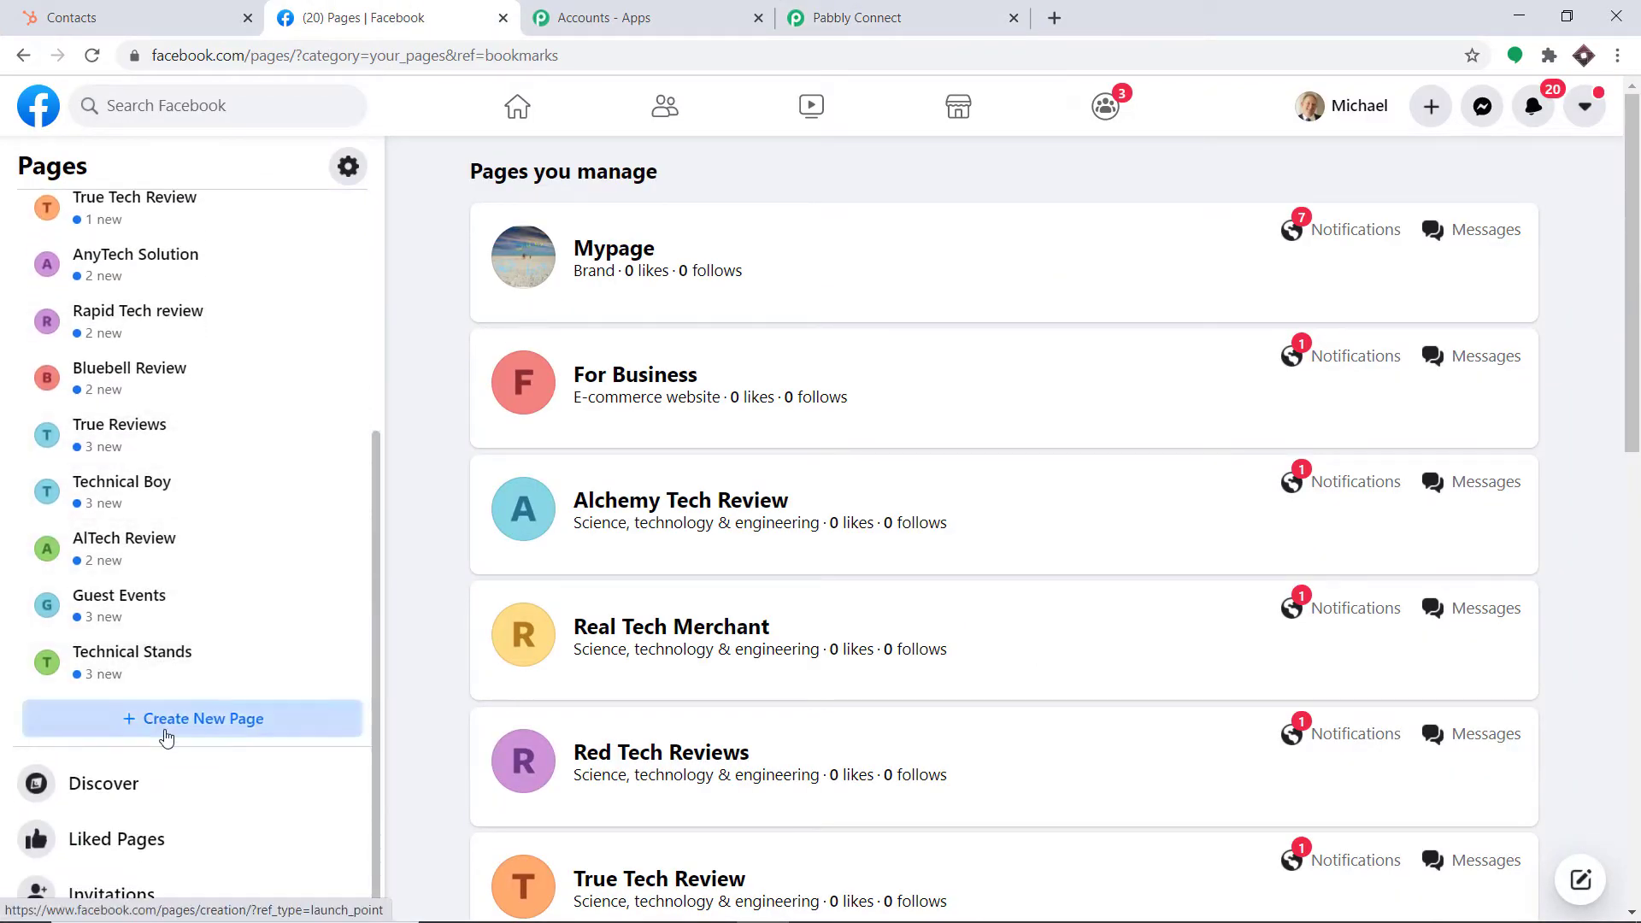
{"action": "left_click", "coordinate": [162, 733]}
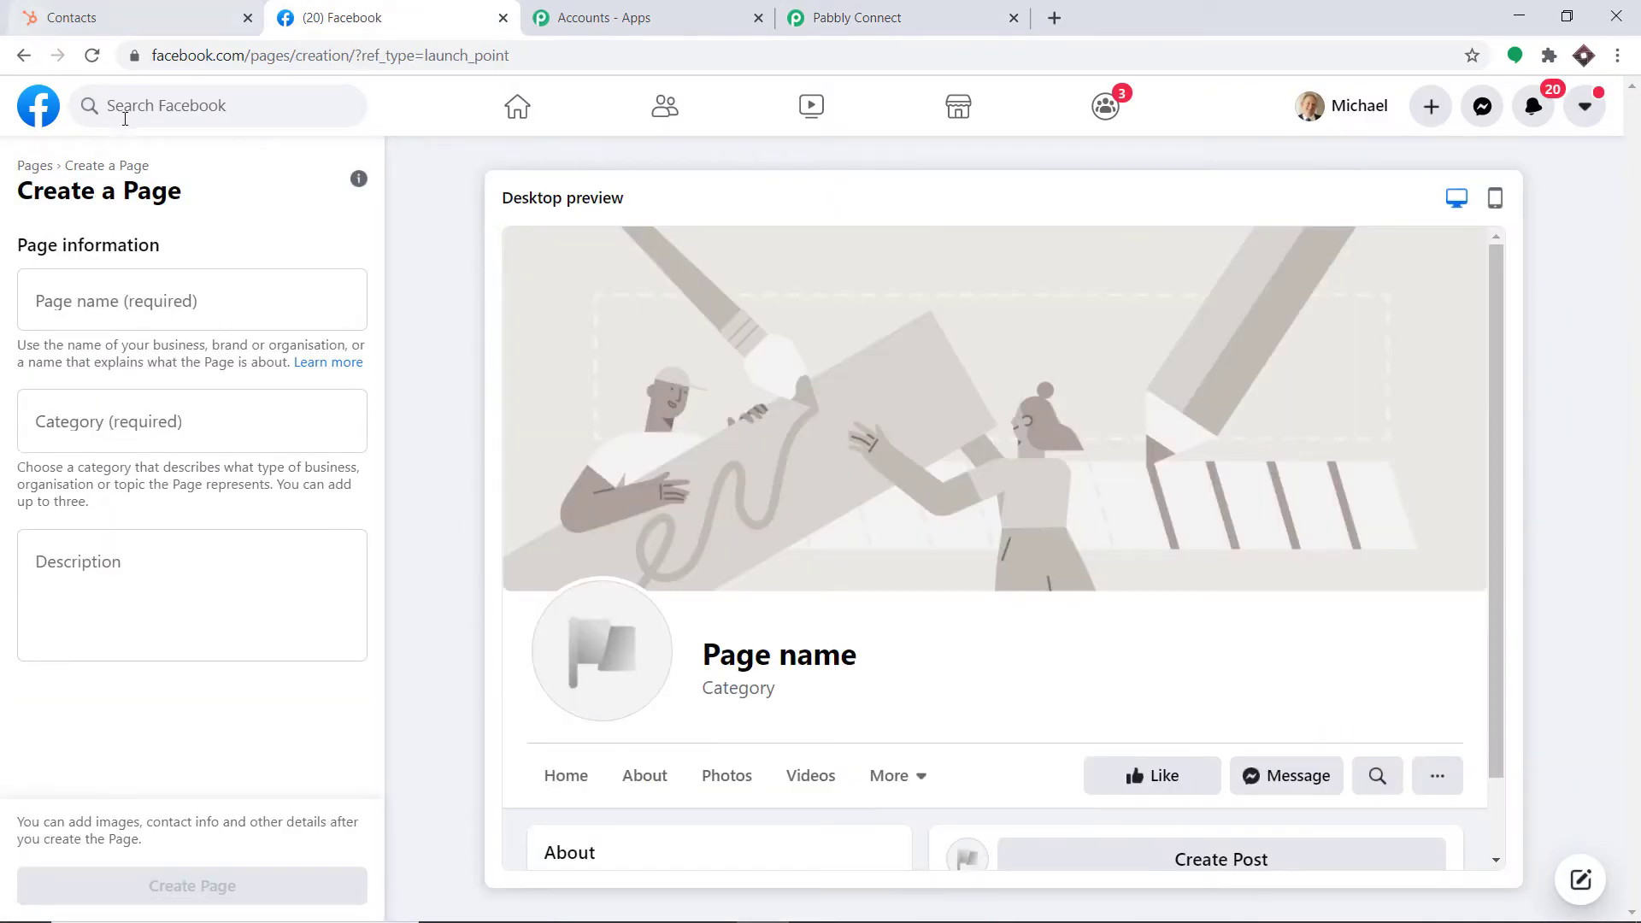
Create the Page 'New Edge Techonologies' in the Science, technology & engineering category
{"action": "left_click", "coordinate": [85, 300]}
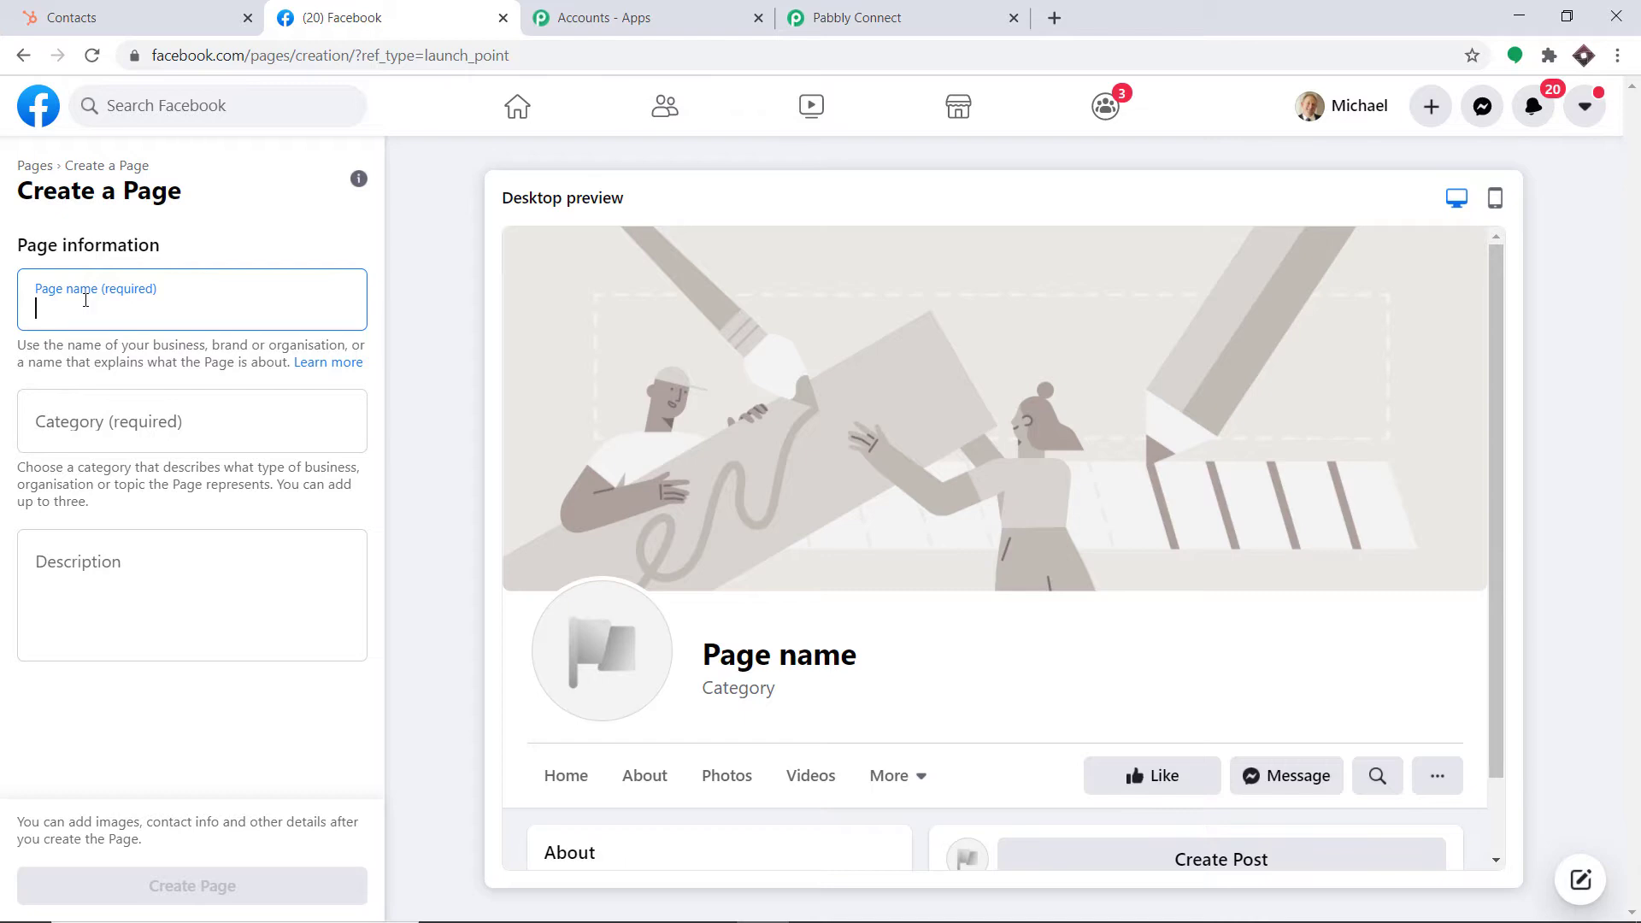
{"action": "type", "text": "New "}
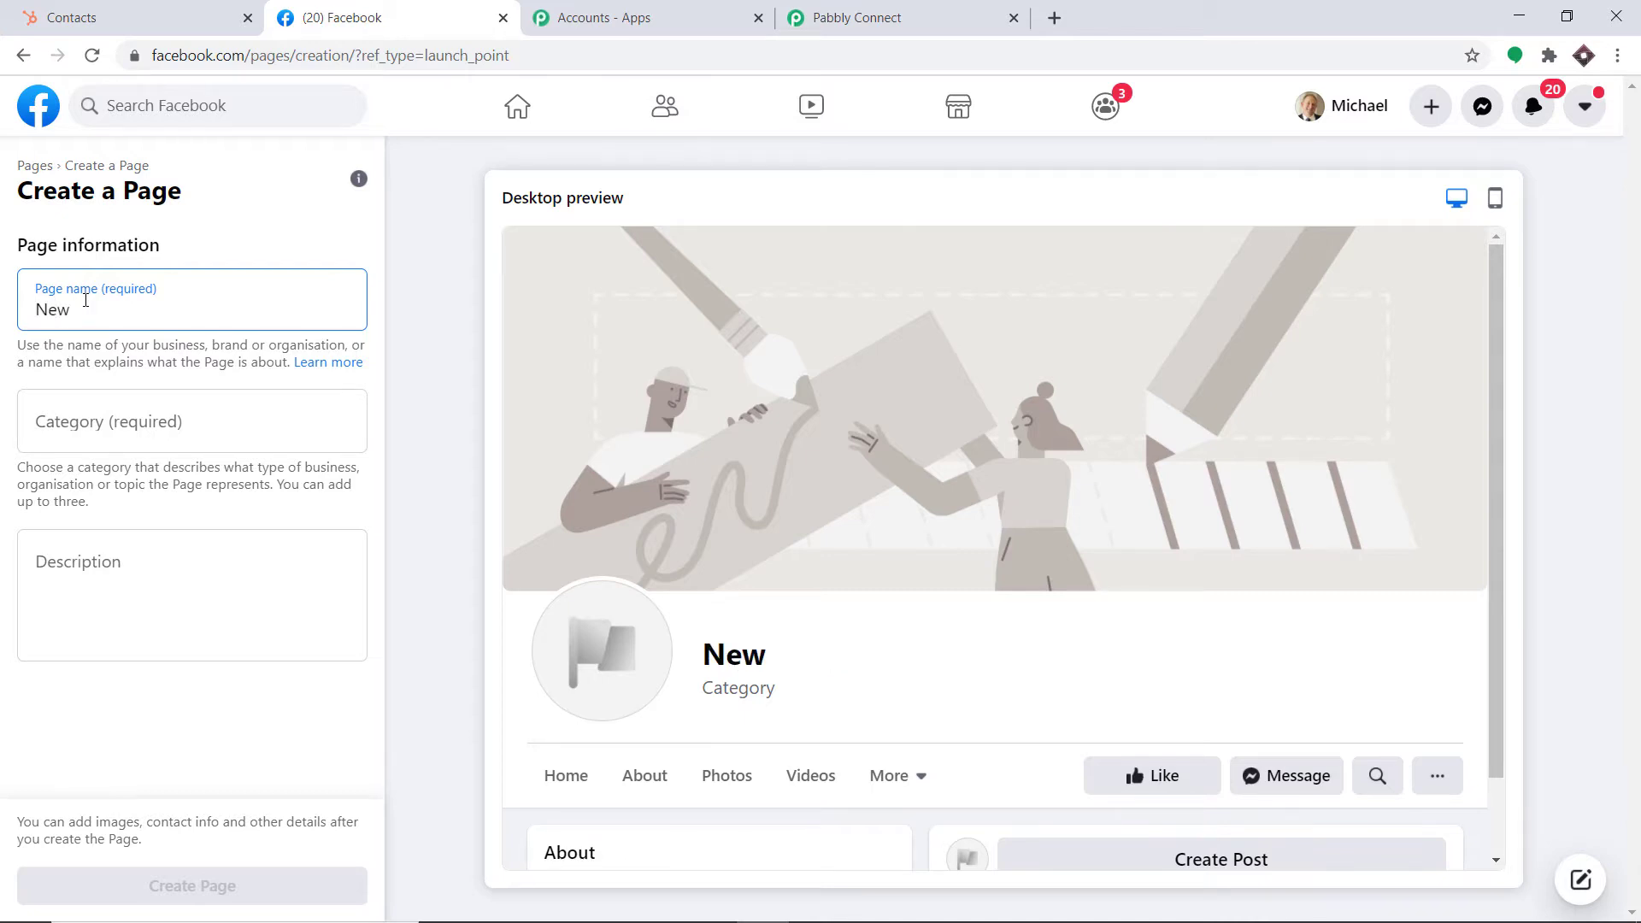
{"action": "type", "text": "Edge "}
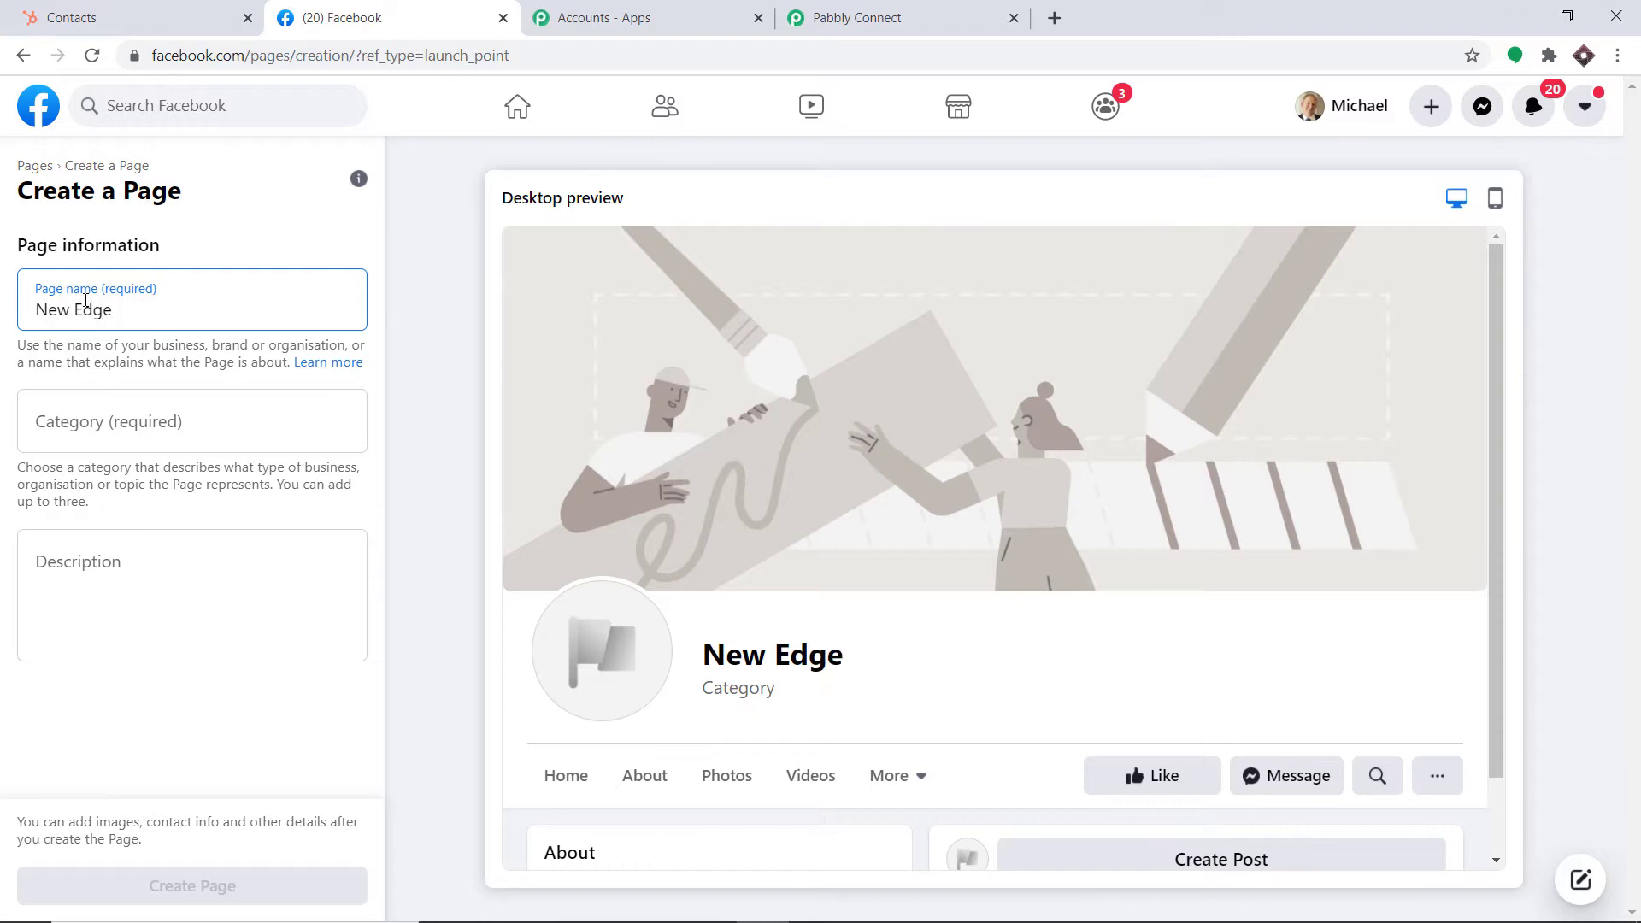
{"action": "type", "text": "Techonolog"}
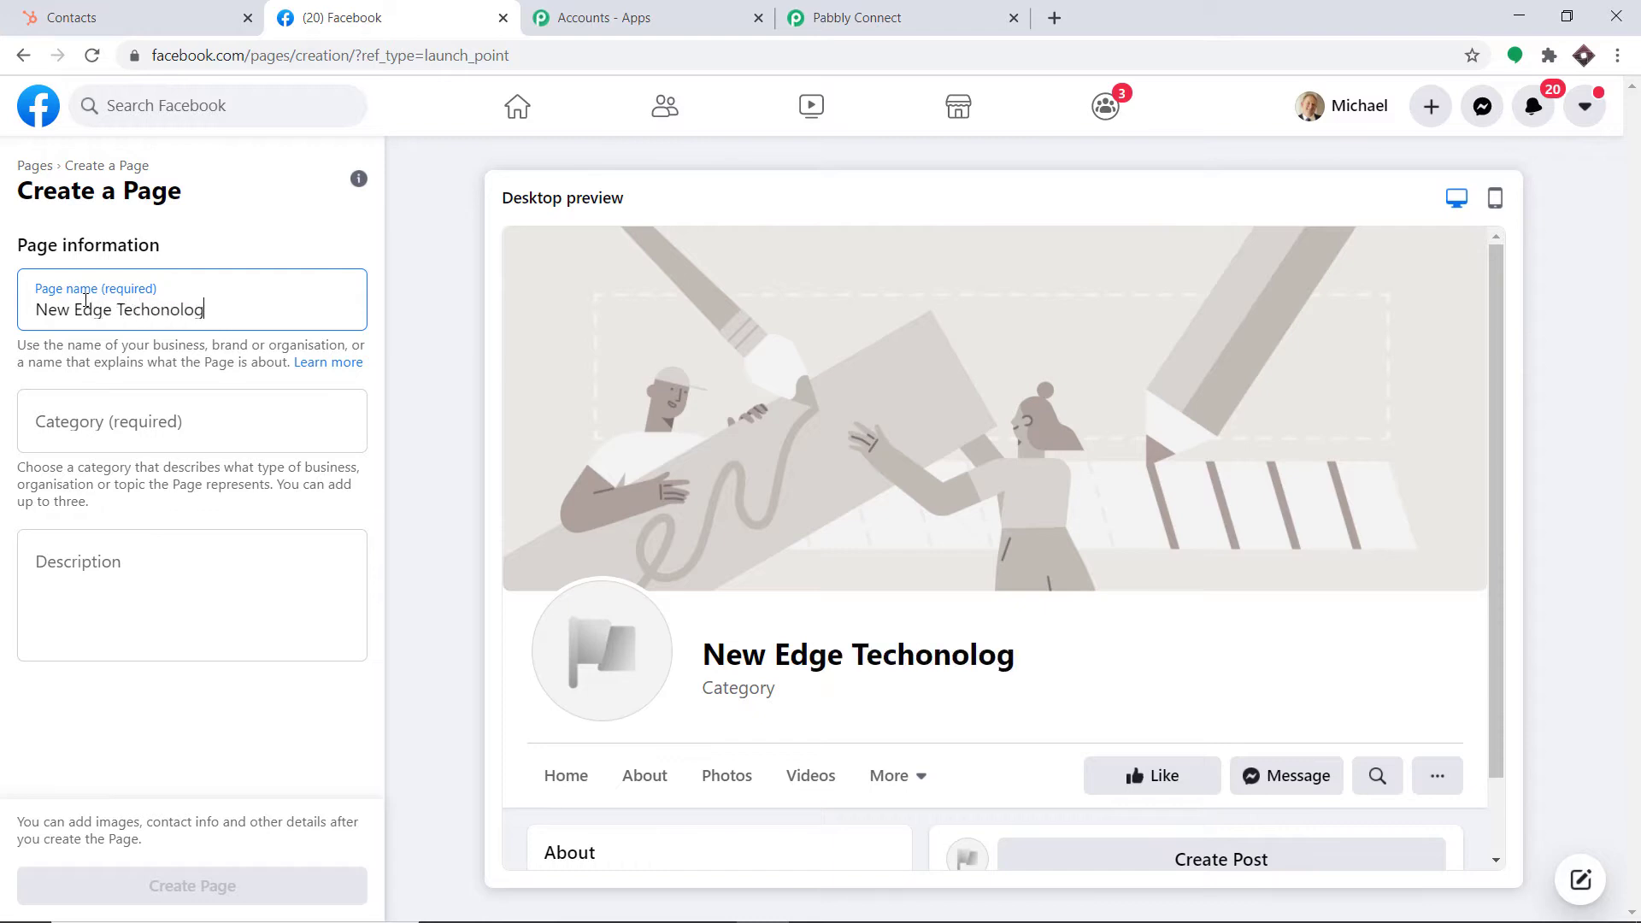
{"action": "type", "text": "ies"}
{"action": "left_click", "coordinate": [115, 419]}
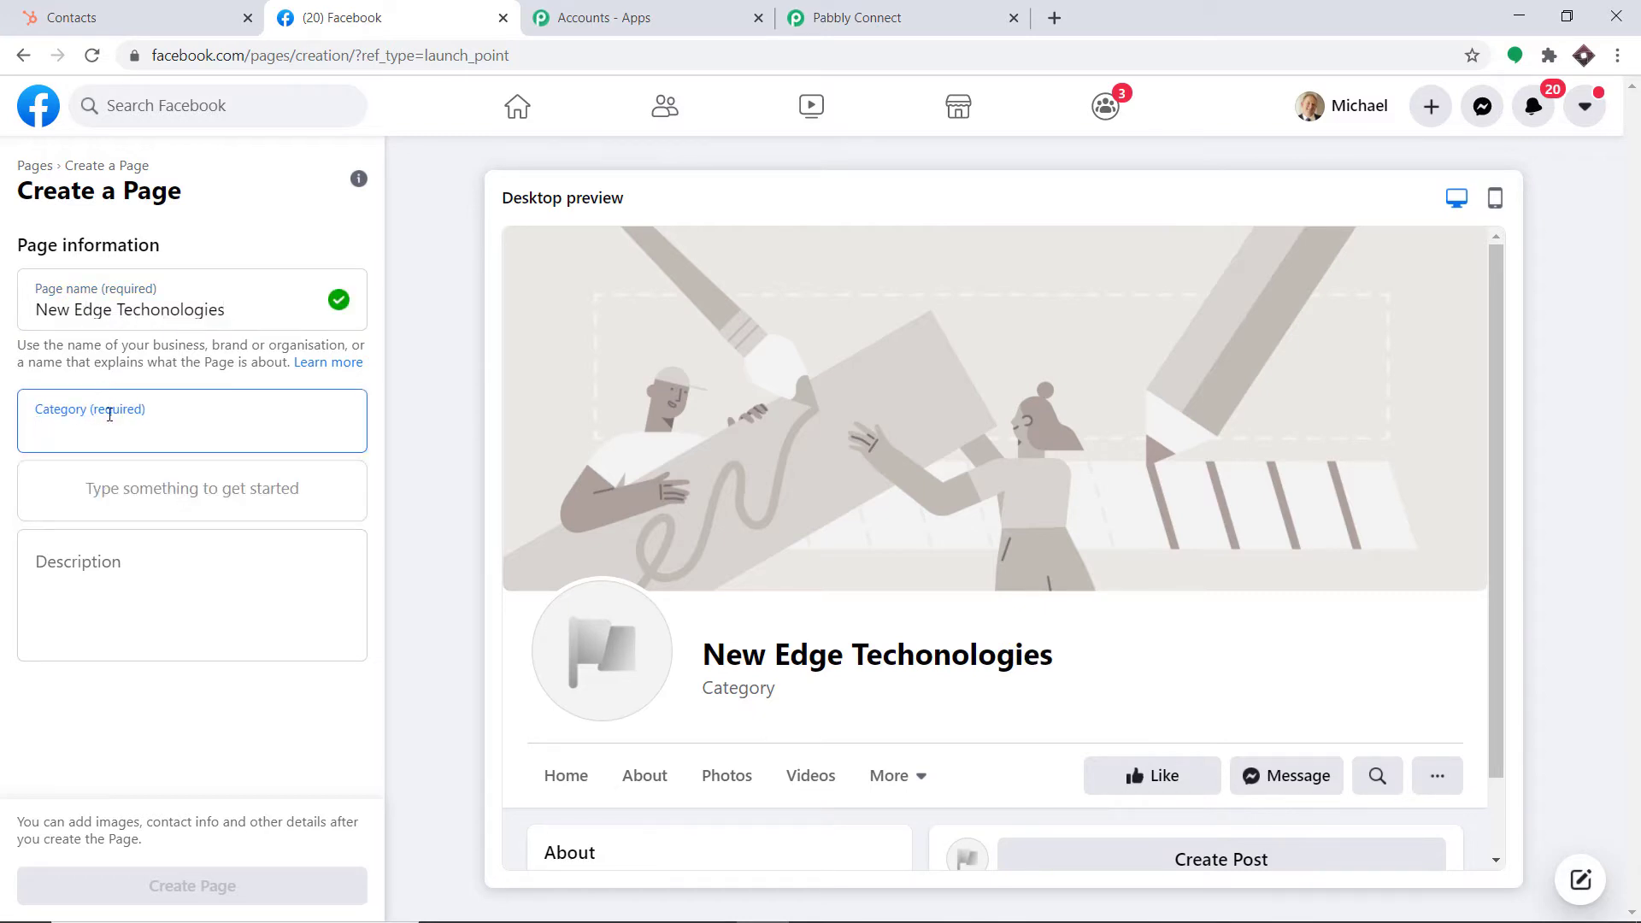
{"action": "type", "text": "science"}
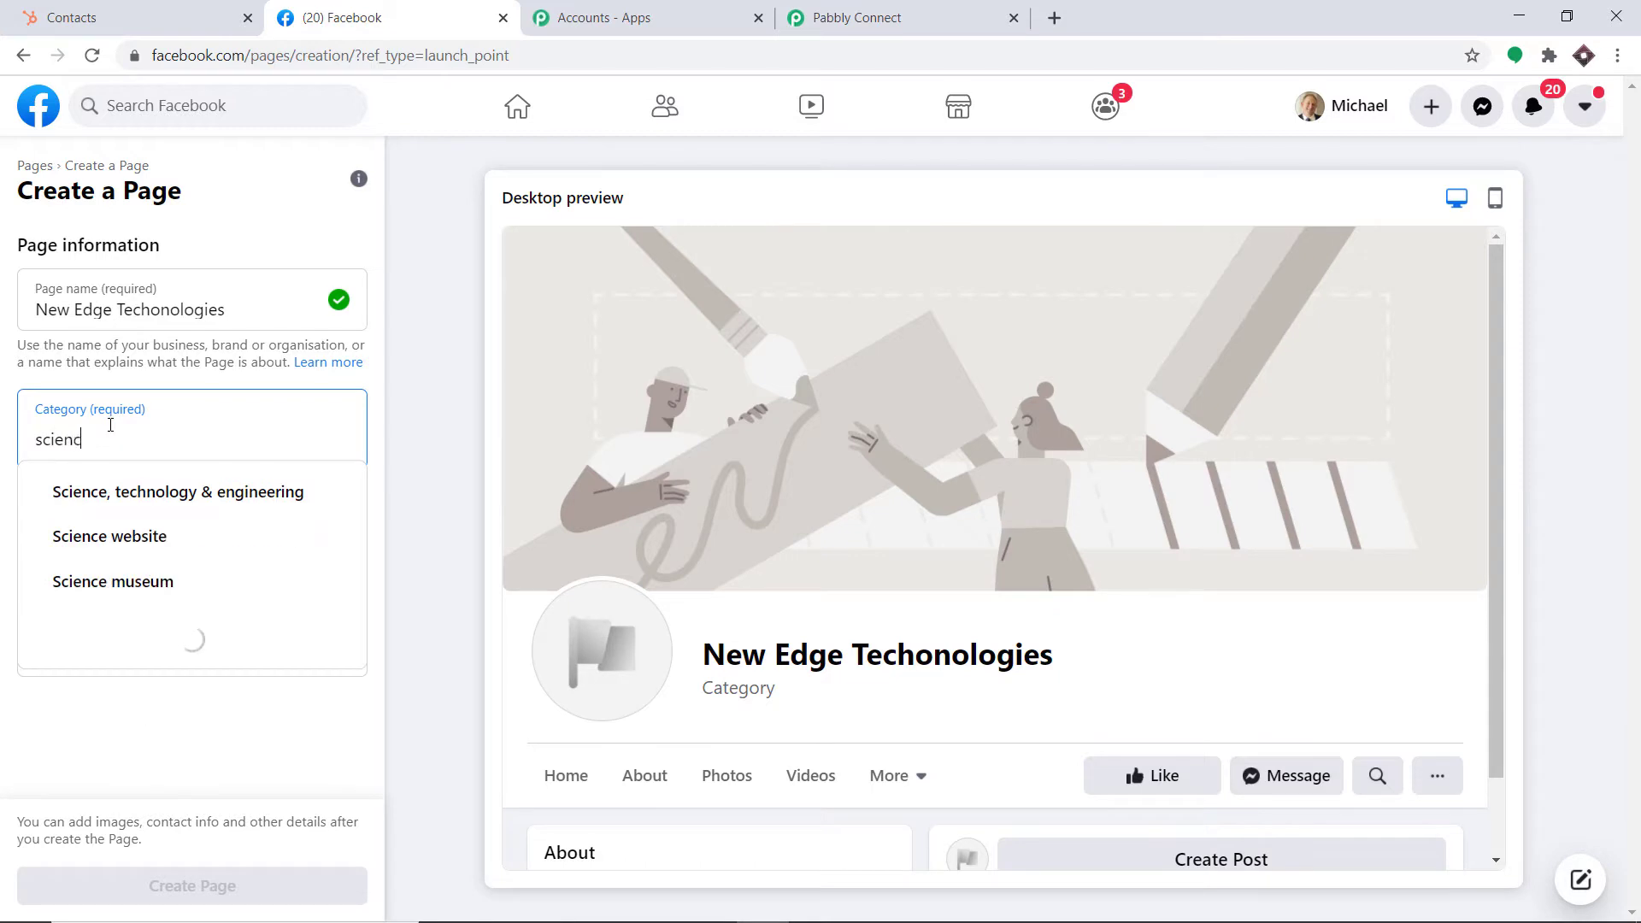
{"action": "left_click", "coordinate": [187, 500]}
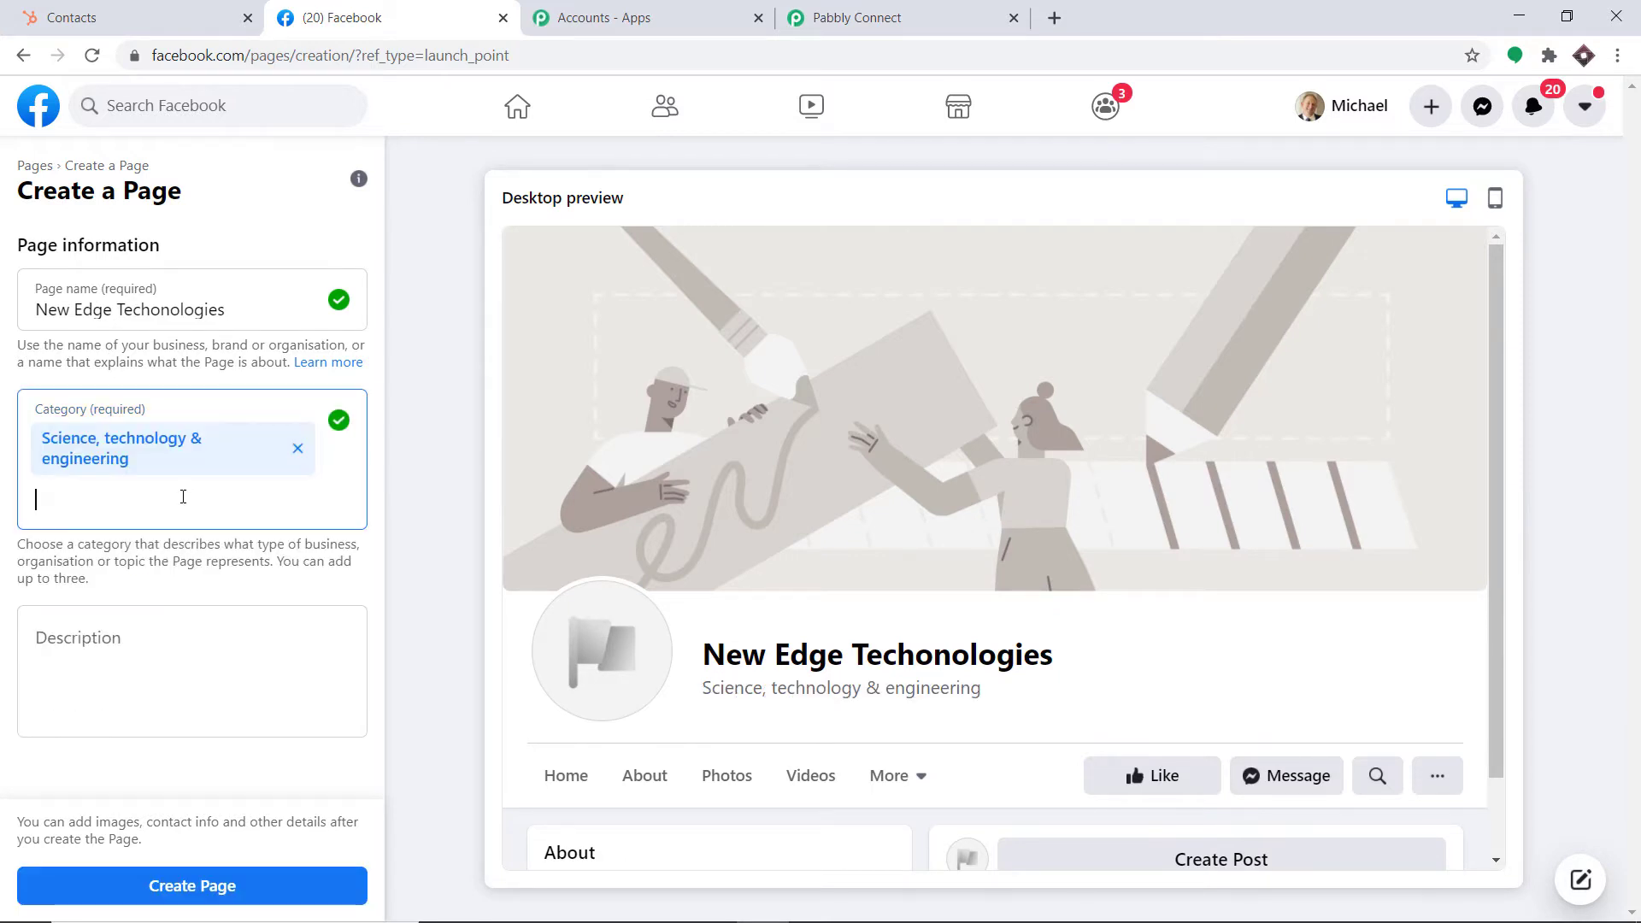
{"action": "left_click", "coordinate": [220, 886]}
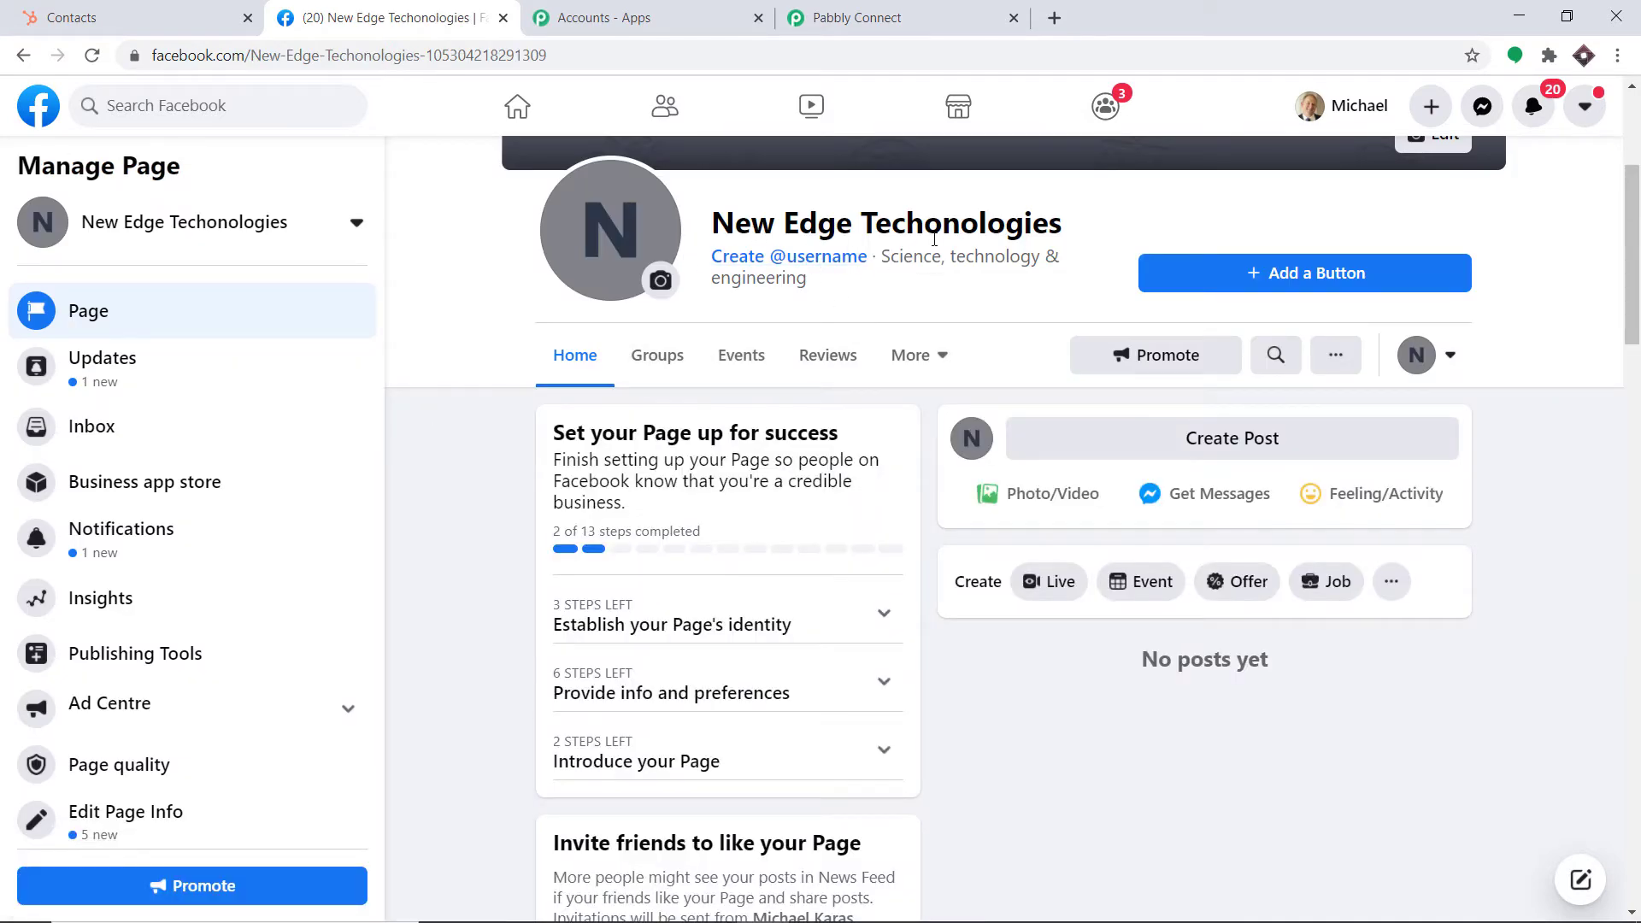
Refresh the Facebook page list and select New Edge Techonologies as the trigger page
{"action": "left_click", "coordinate": [889, 10]}
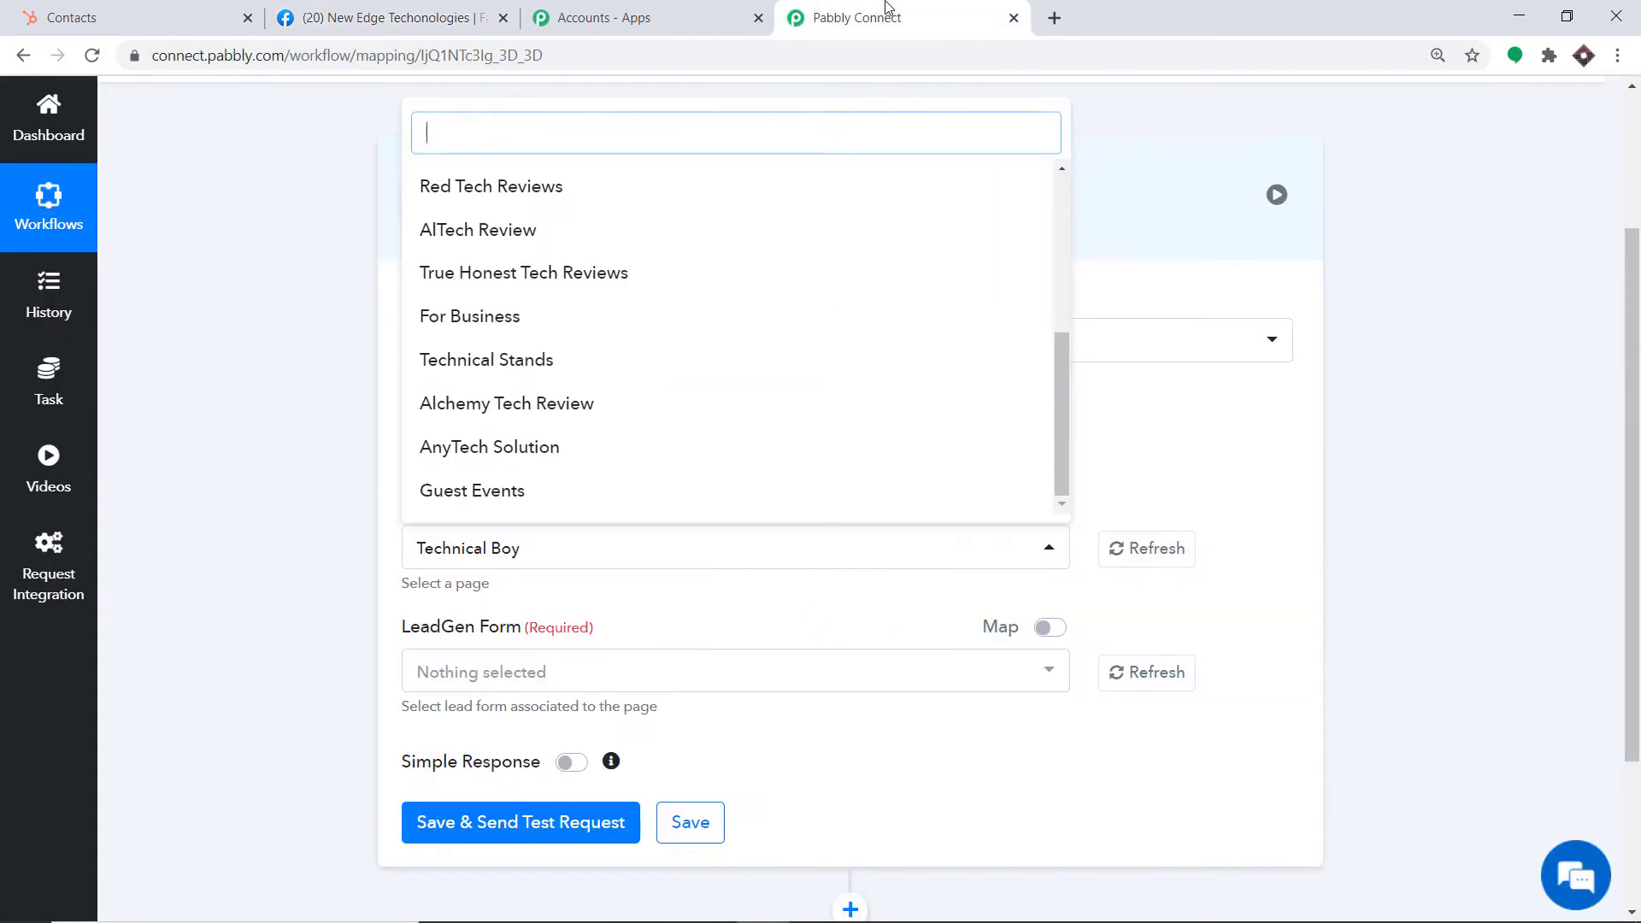
{"action": "left_click", "coordinate": [1145, 551]}
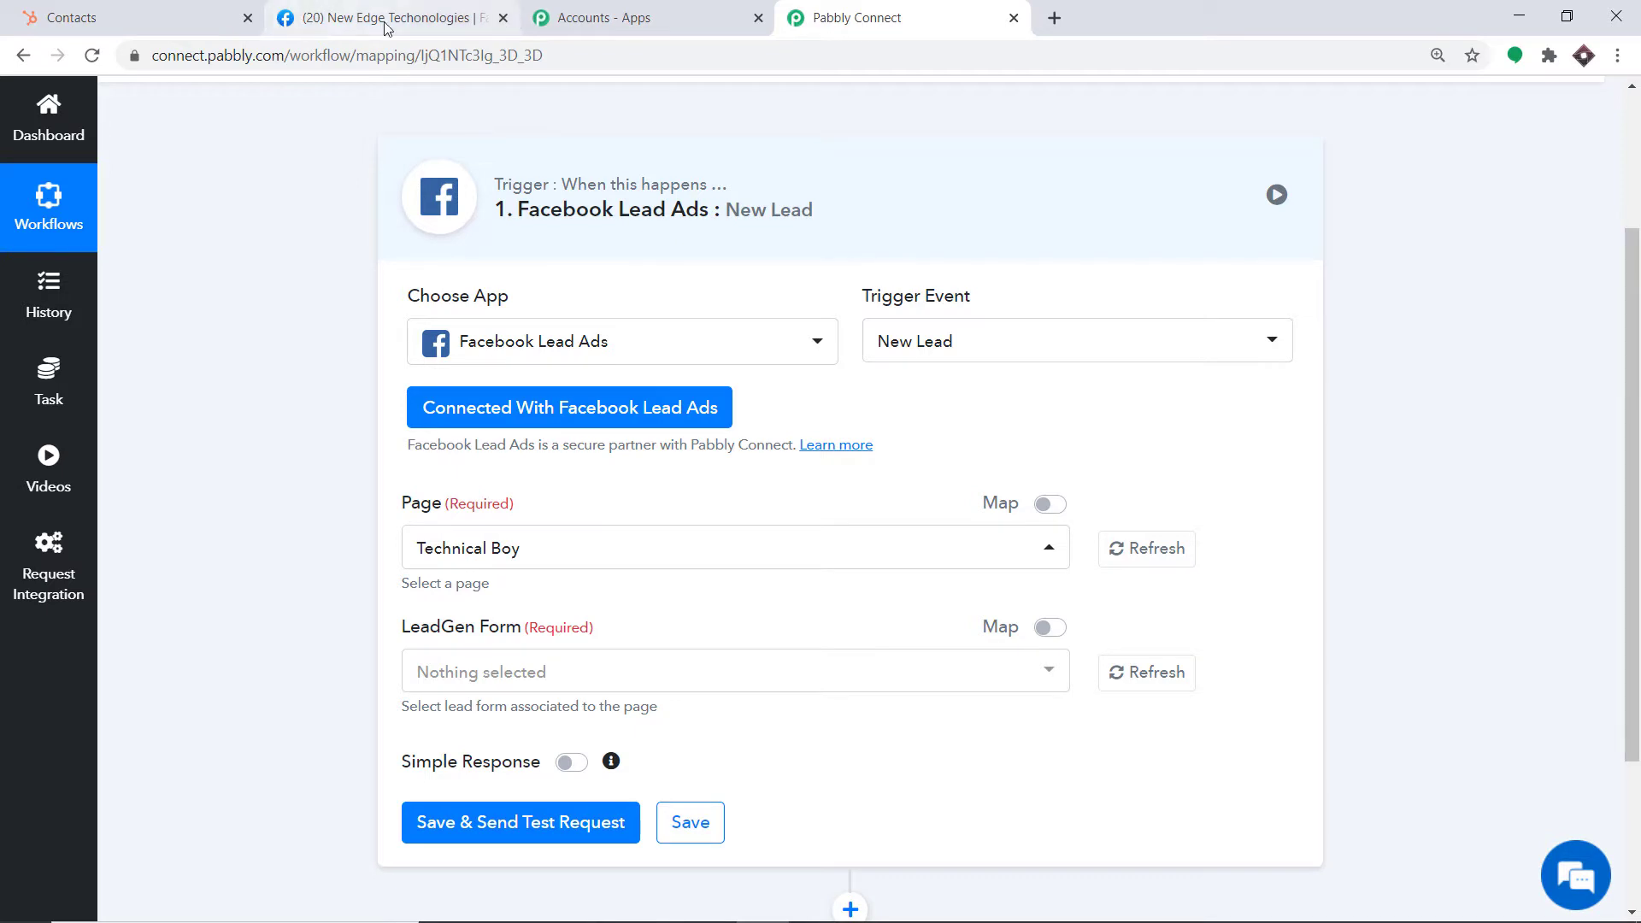
{"action": "scroll", "coordinate": [597, 227], "scroll_direction": "down", "scroll_amount": 3}
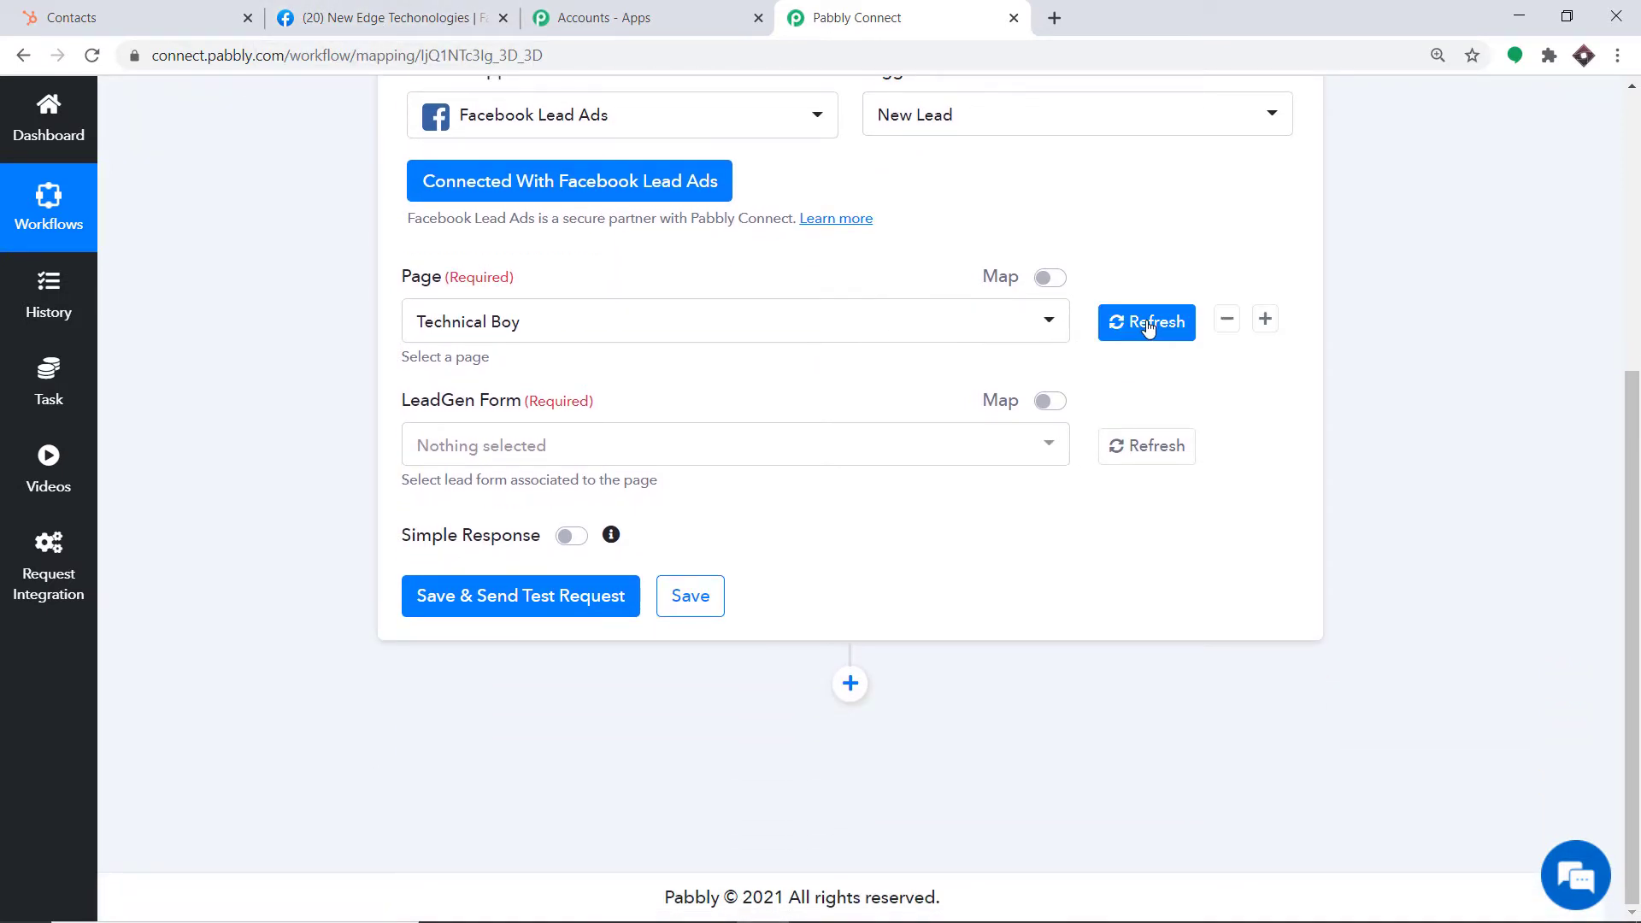
{"action": "left_click", "coordinate": [1148, 329]}
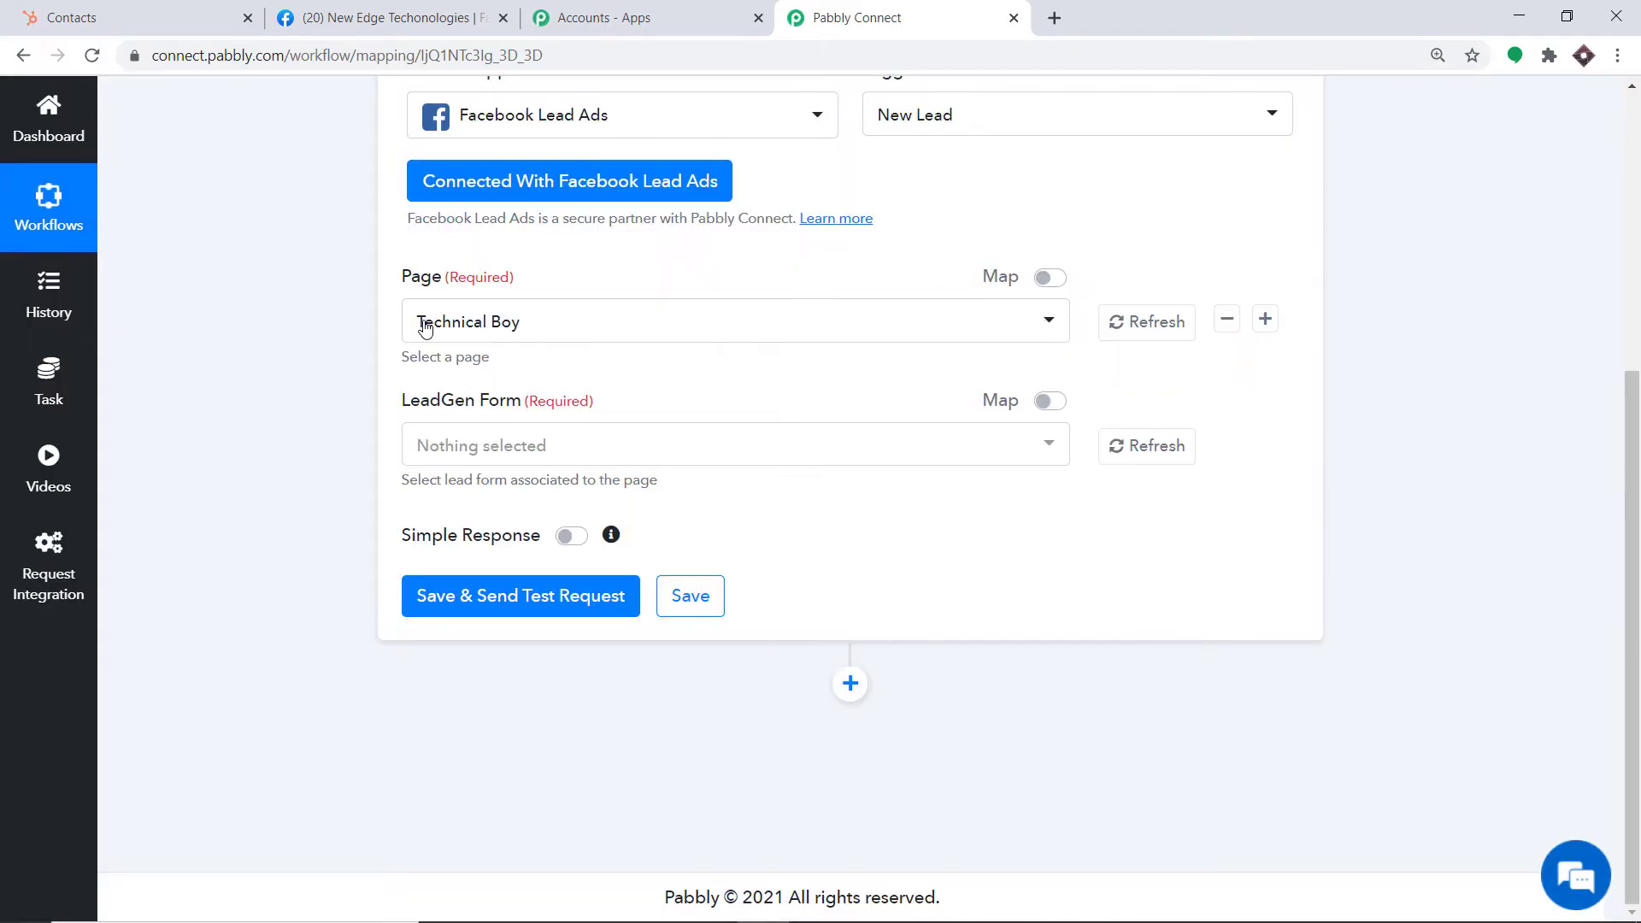
{"action": "left_click", "coordinate": [643, 338]}
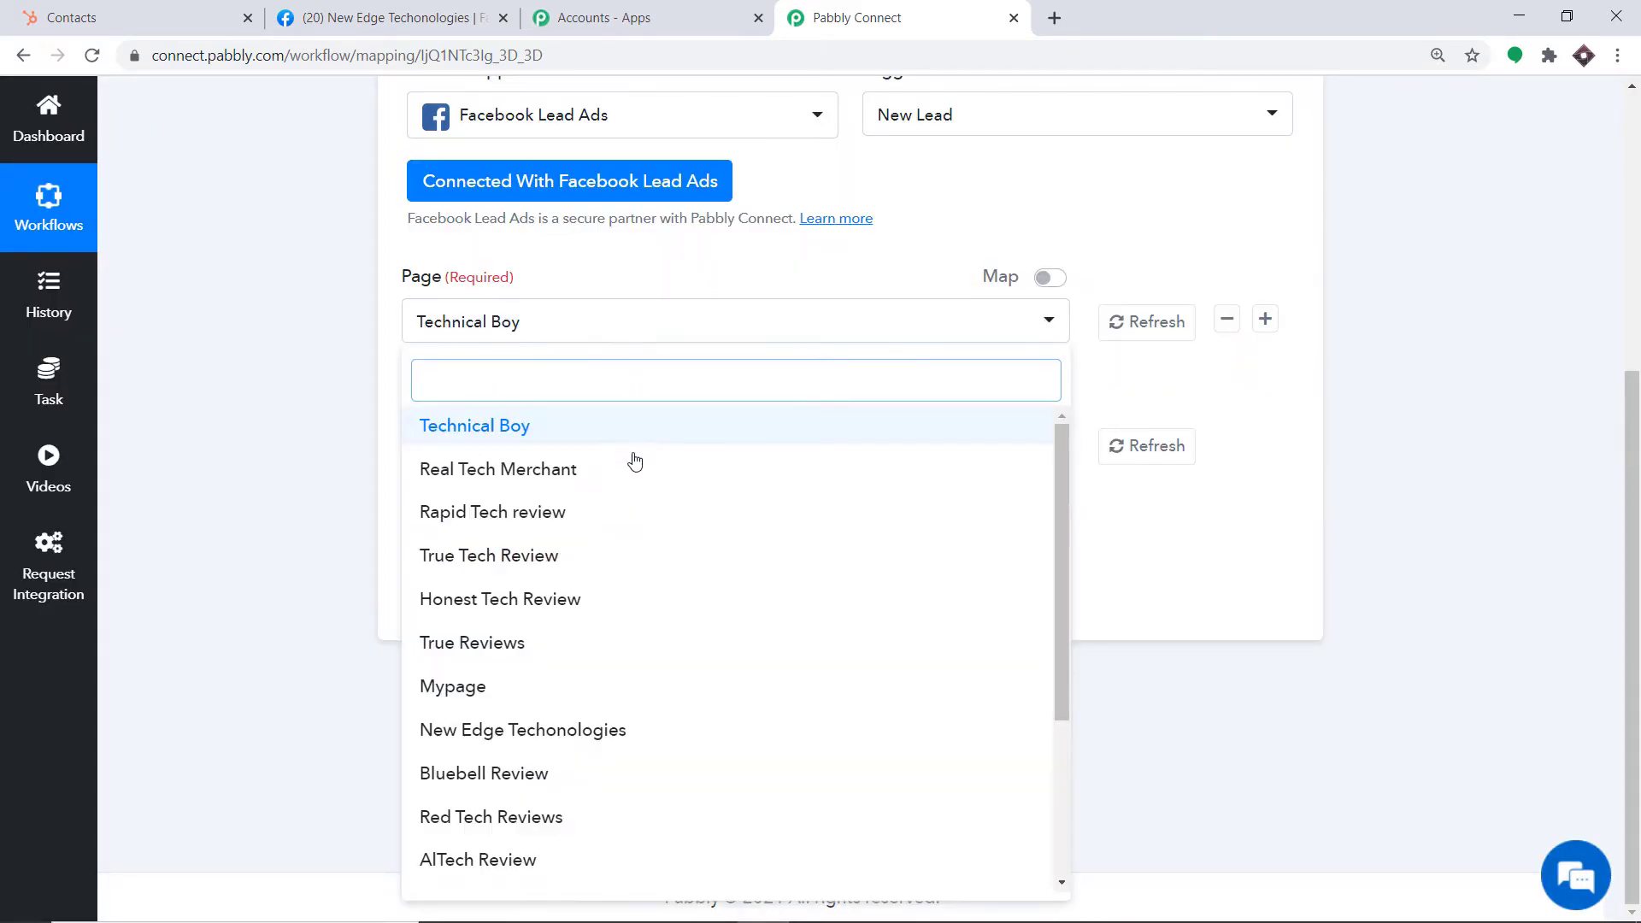
{"action": "scroll", "coordinate": [634, 466], "scroll_direction": "down", "scroll_amount": 2}
{"action": "scroll", "coordinate": [643, 506], "scroll_direction": "down", "scroll_amount": 3}
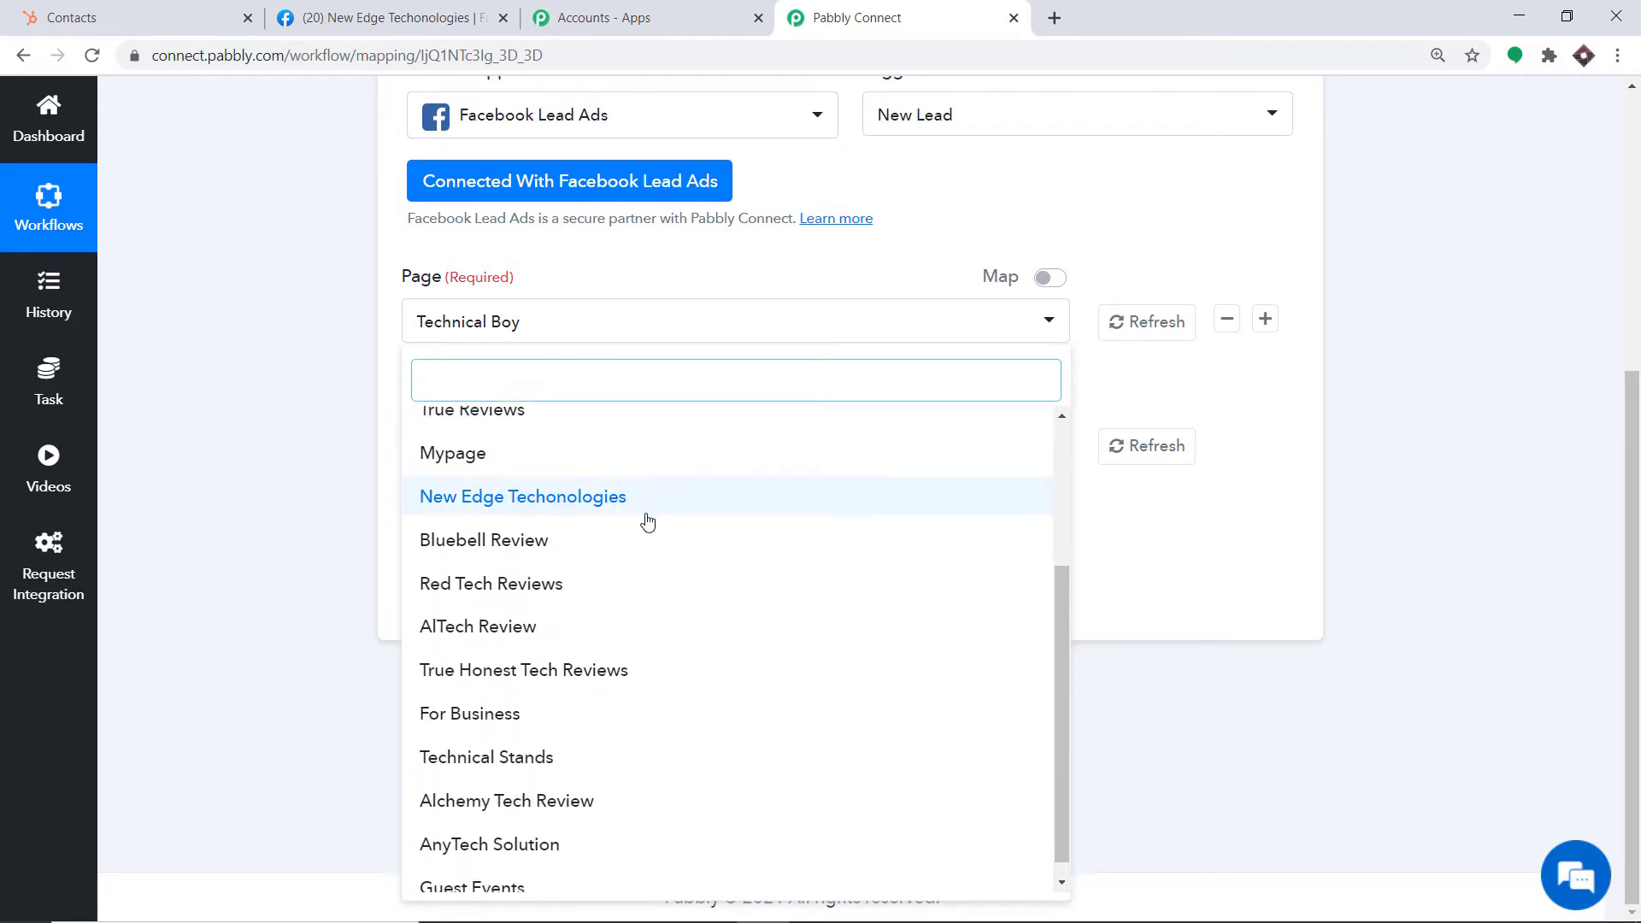
{"action": "scroll", "coordinate": [564, 647], "scroll_direction": "up", "scroll_amount": 4}
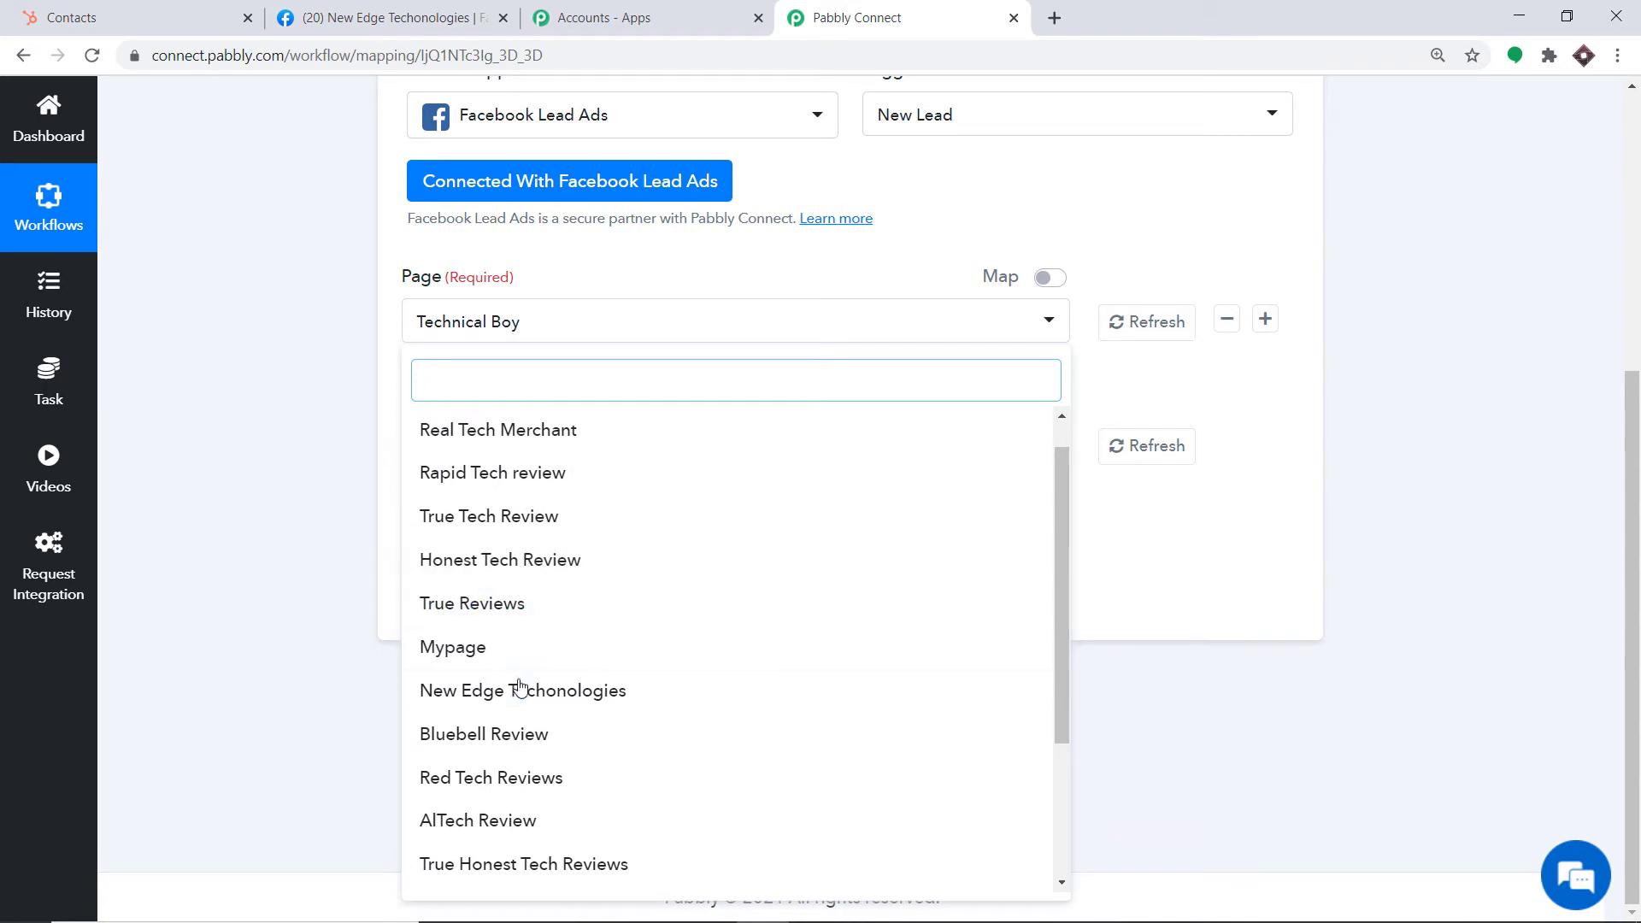
{"action": "left_click", "coordinate": [478, 697]}
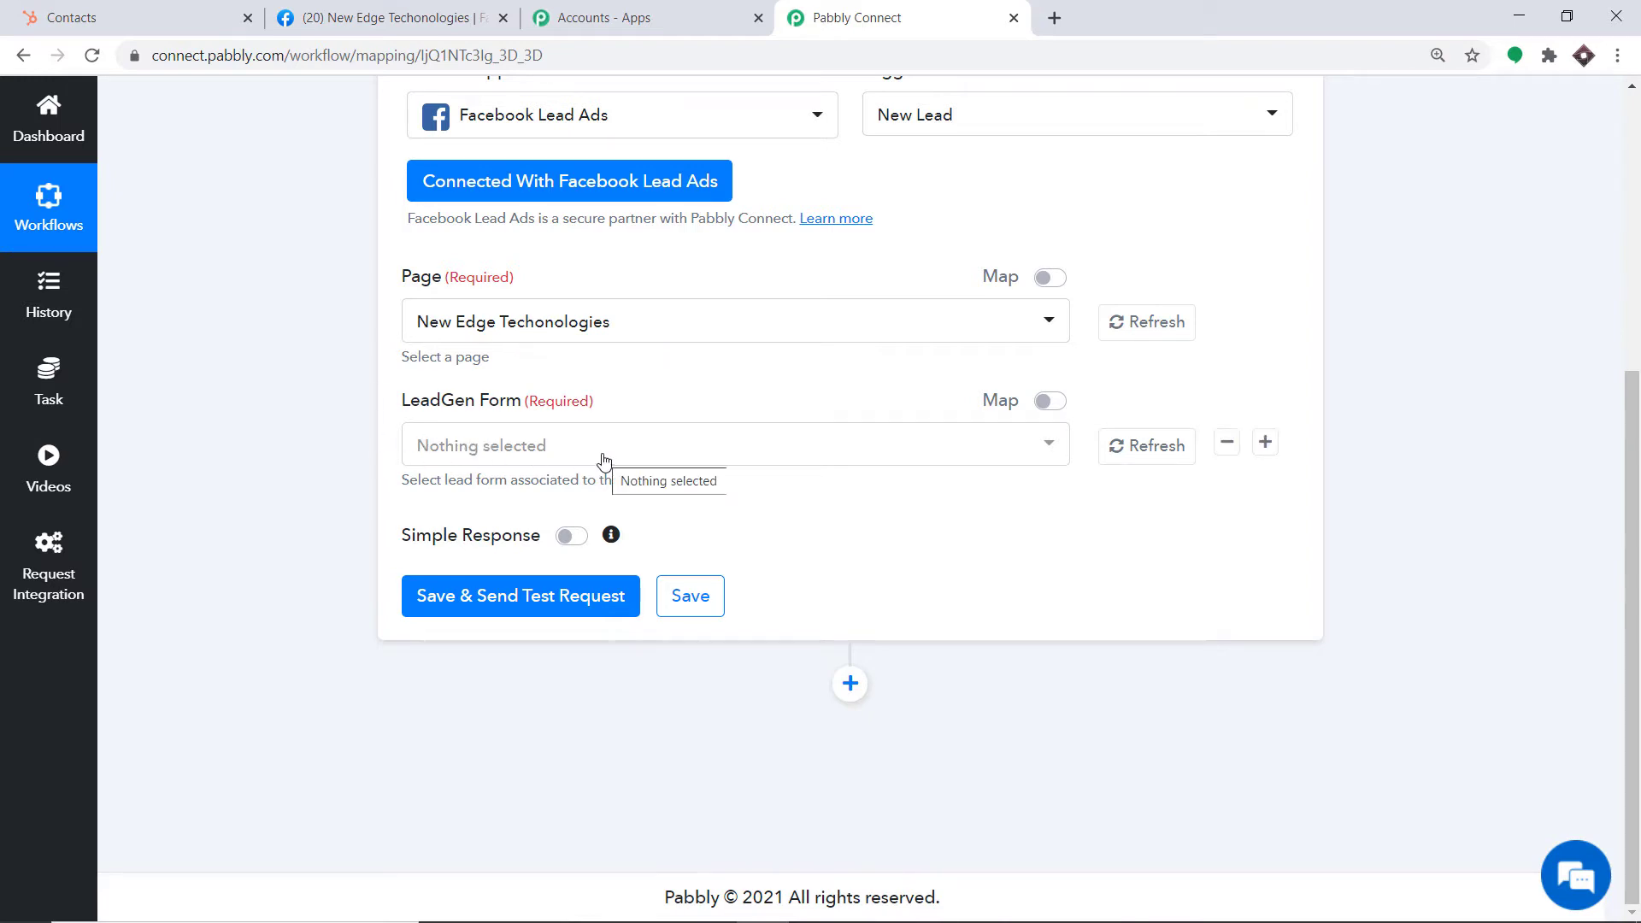
Change the trigger page to AnyTech Solution instead
{"action": "left_click", "coordinate": [376, 17]}
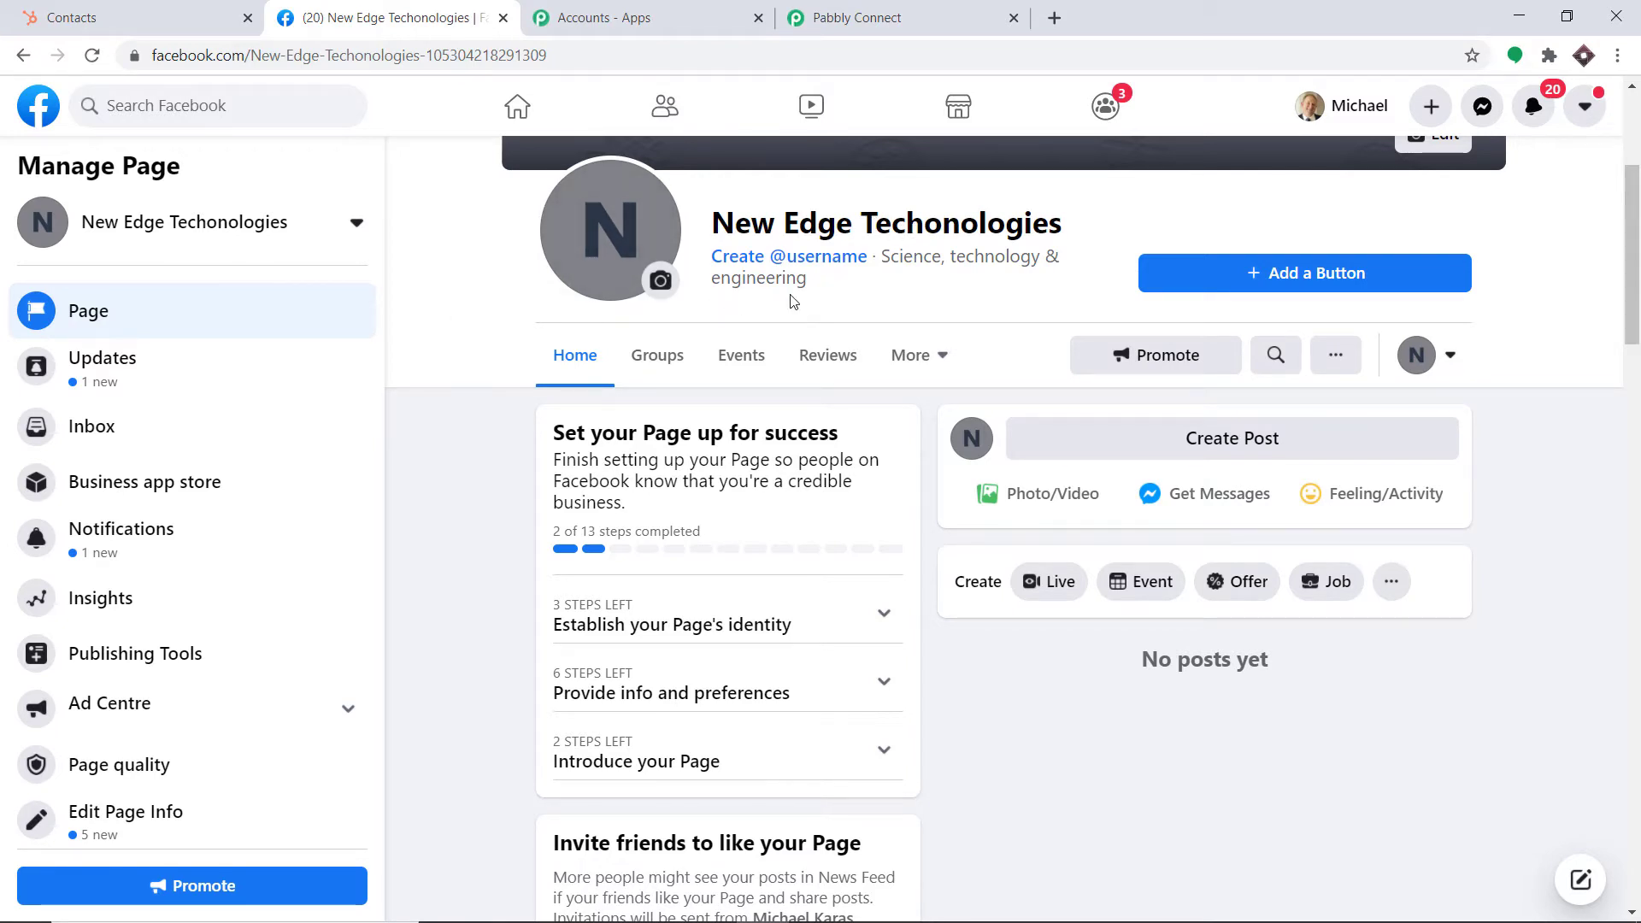
{"action": "left_click", "coordinate": [926, 9]}
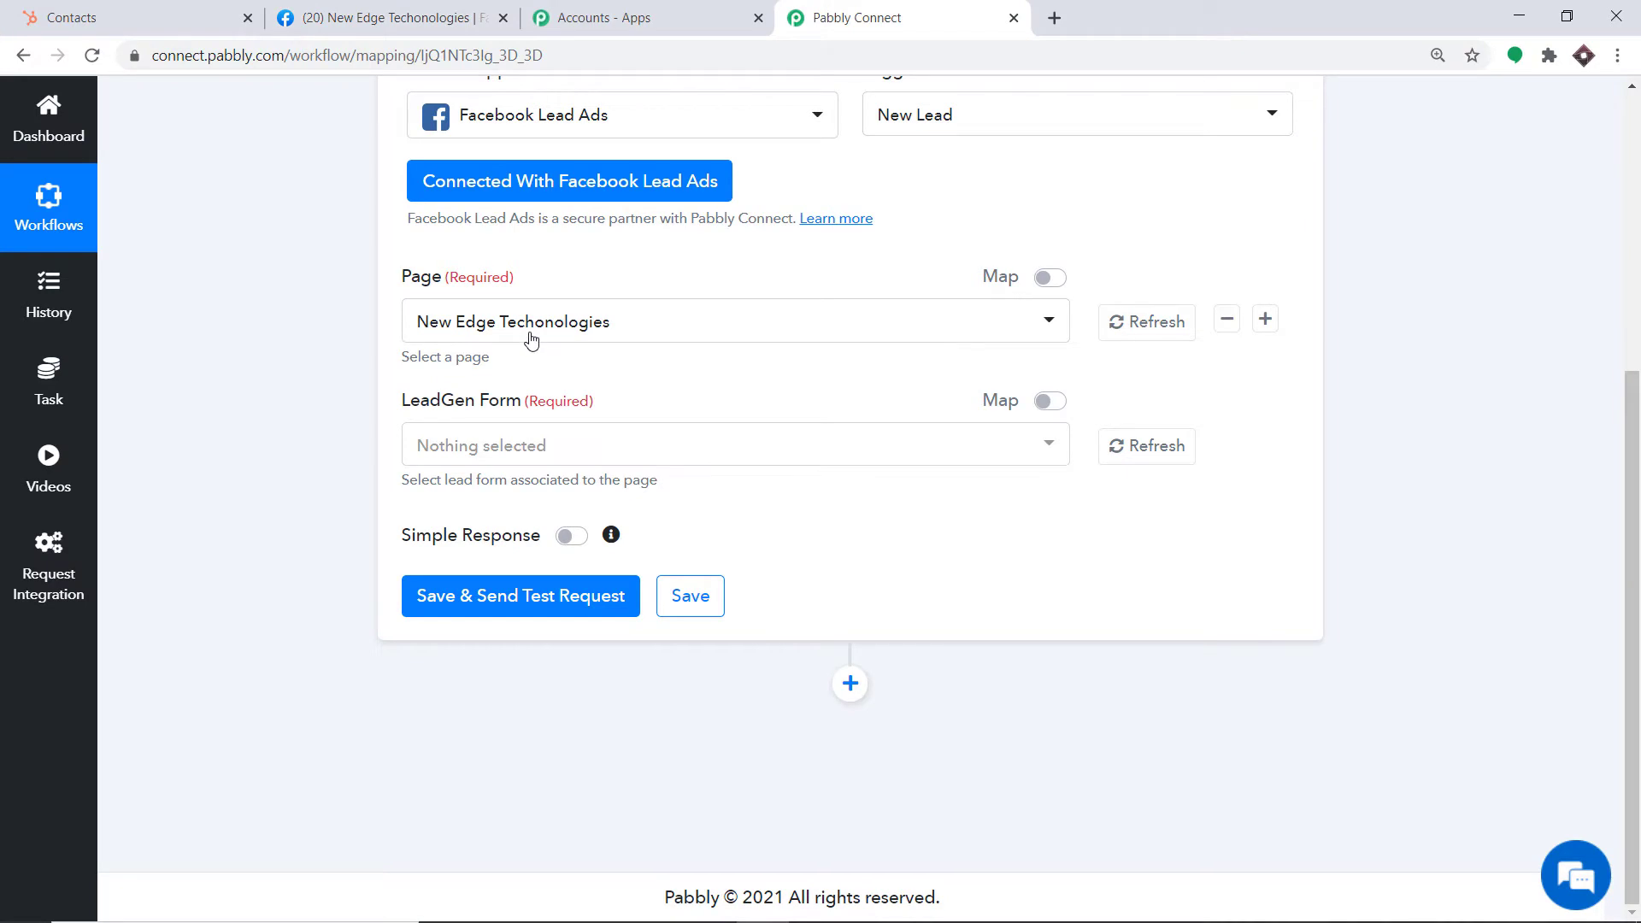
{"action": "left_click", "coordinate": [532, 337]}
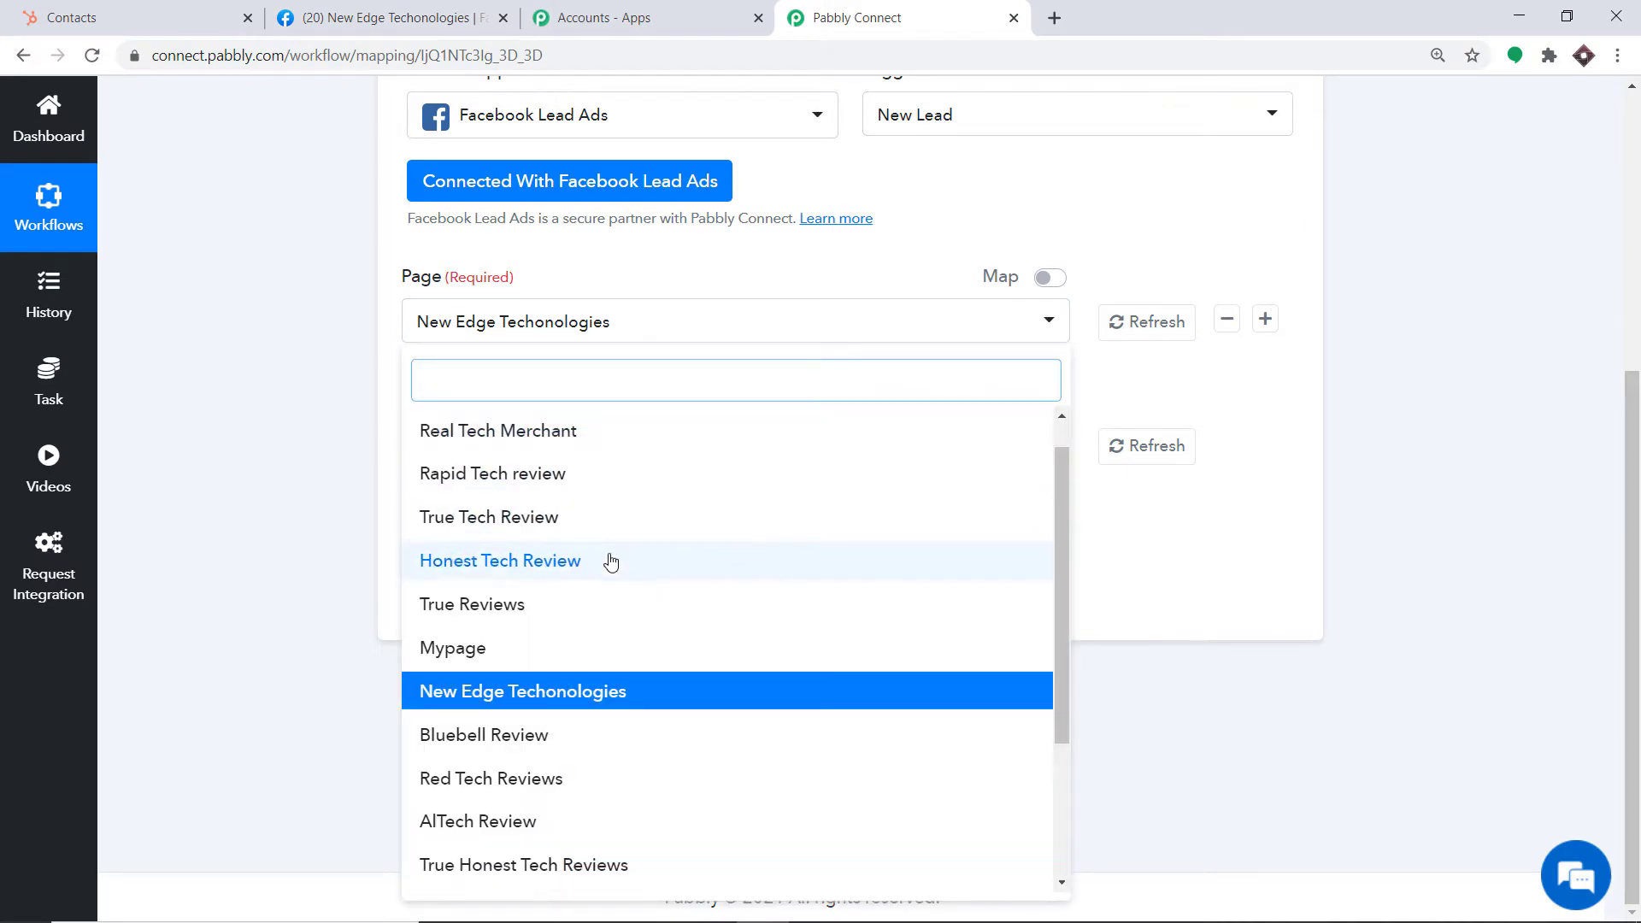
{"action": "scroll", "coordinate": [571, 612], "scroll_direction": "down", "scroll_amount": 2}
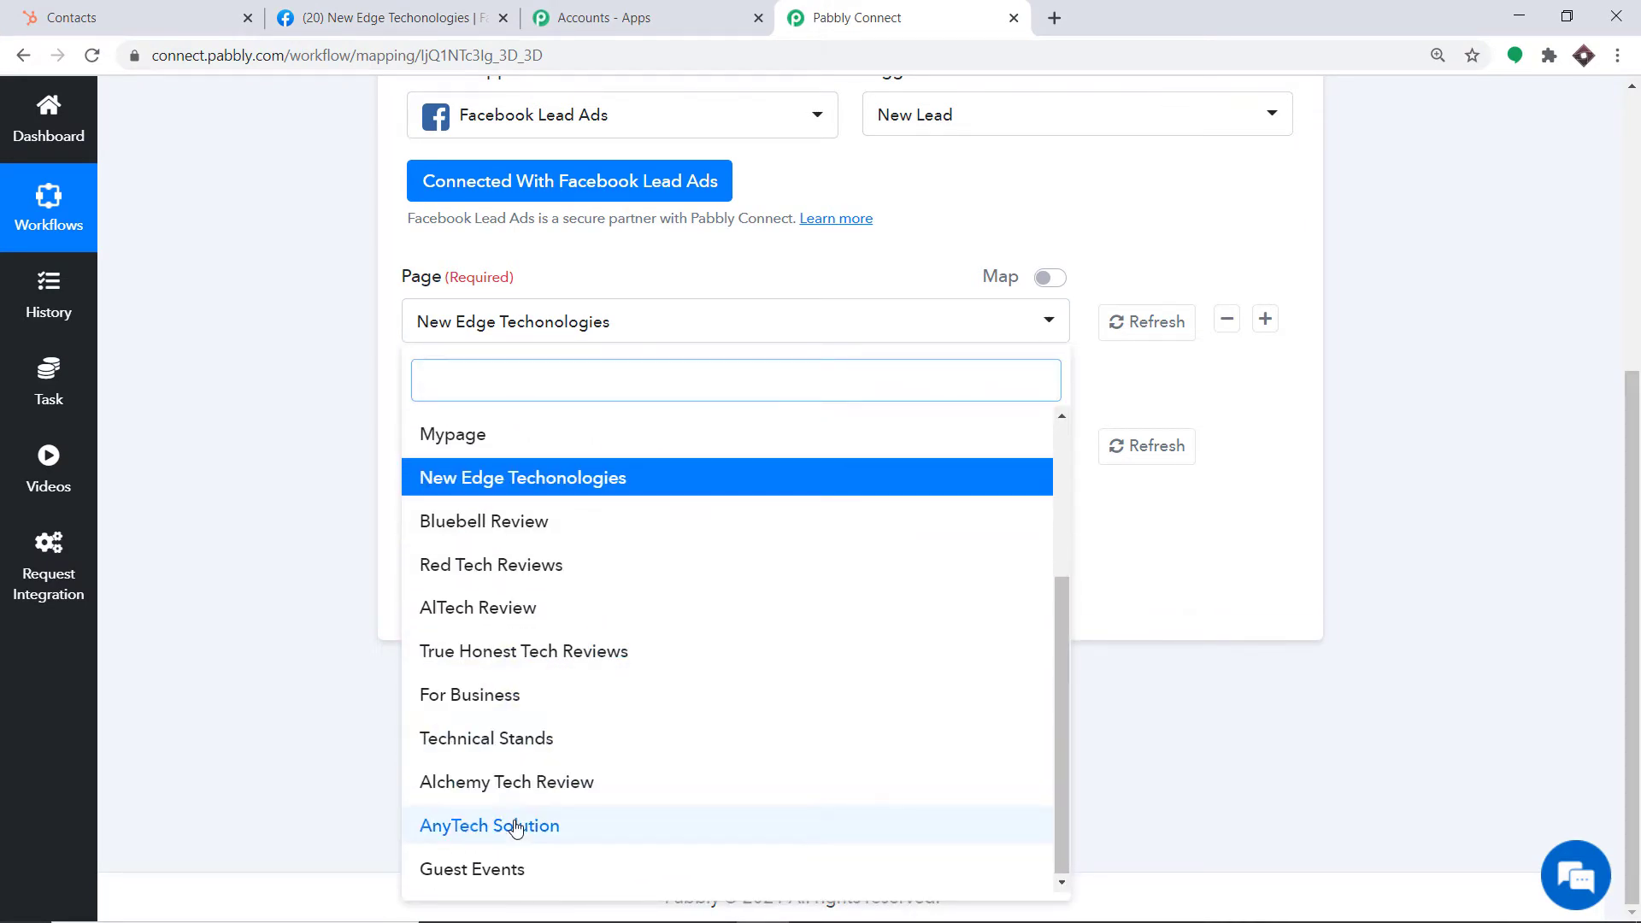
{"action": "left_click", "coordinate": [513, 826]}
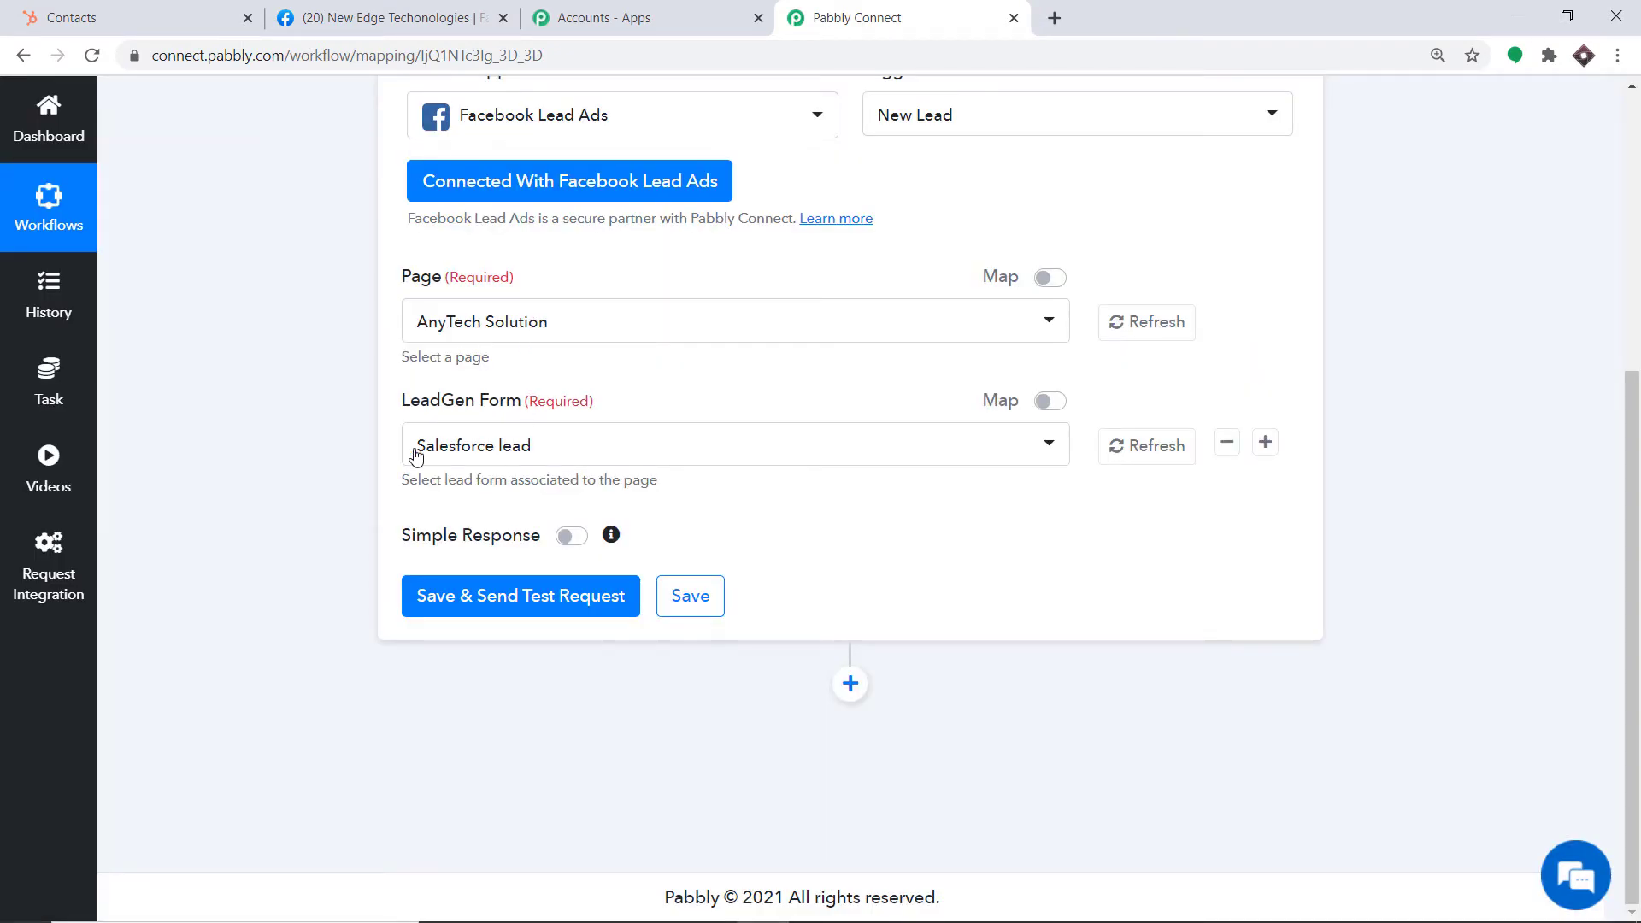
{"action": "left_click", "coordinate": [414, 457]}
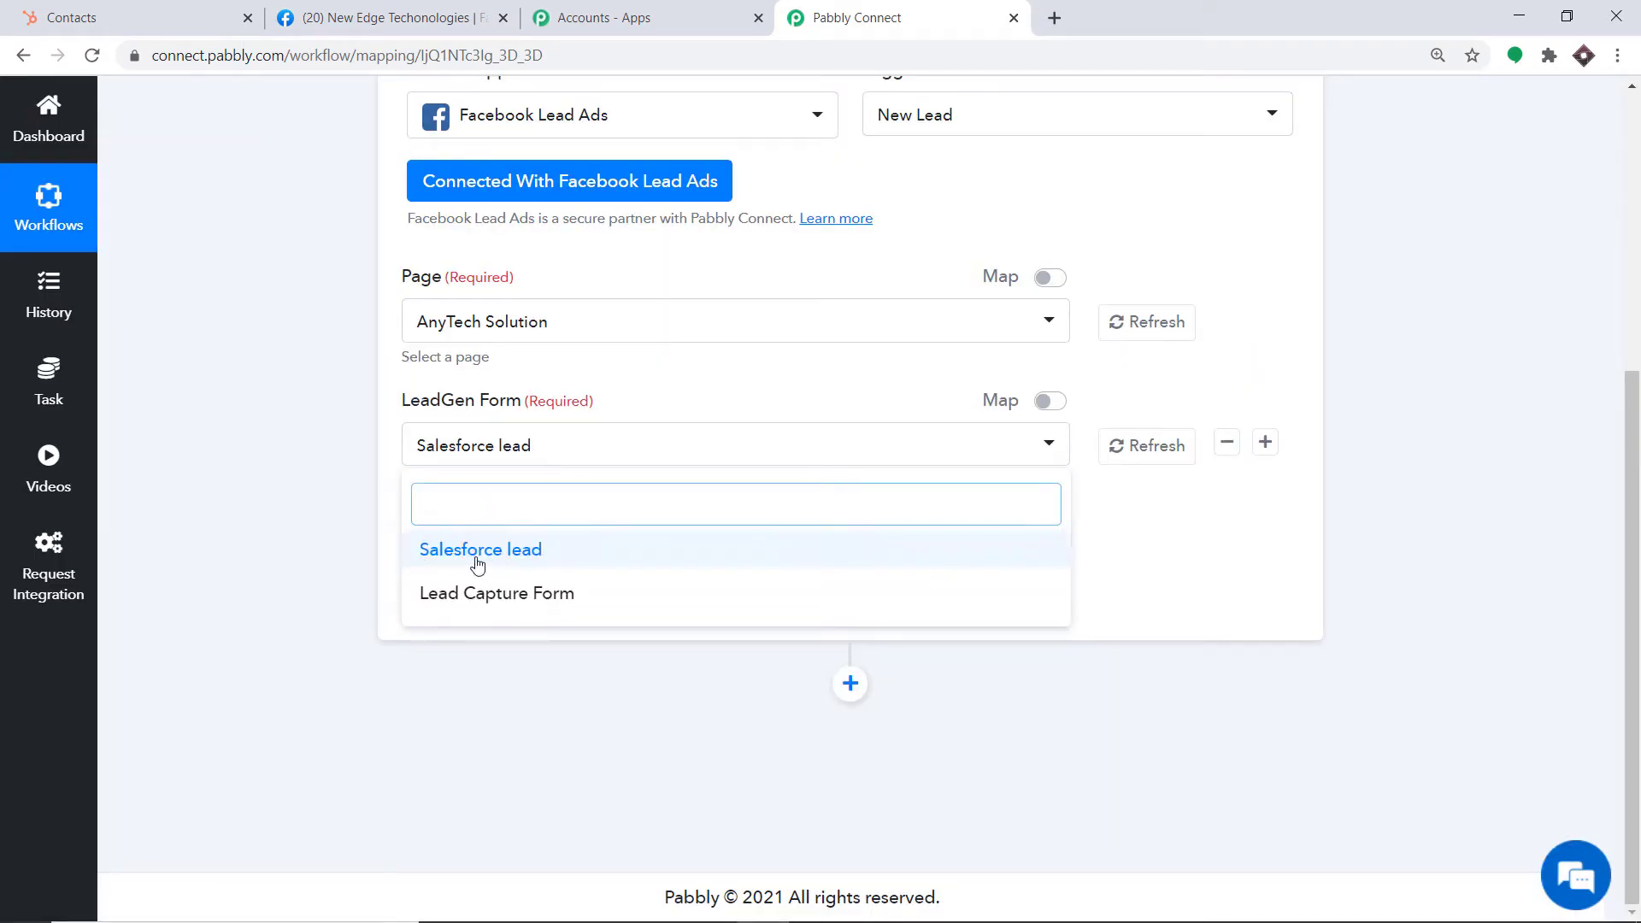
Pick Lead Capture Form, then open the AnyTech Solution page among Facebook's managed Pages
{"action": "left_click", "coordinate": [568, 604]}
{"action": "left_click", "coordinate": [359, 17]}
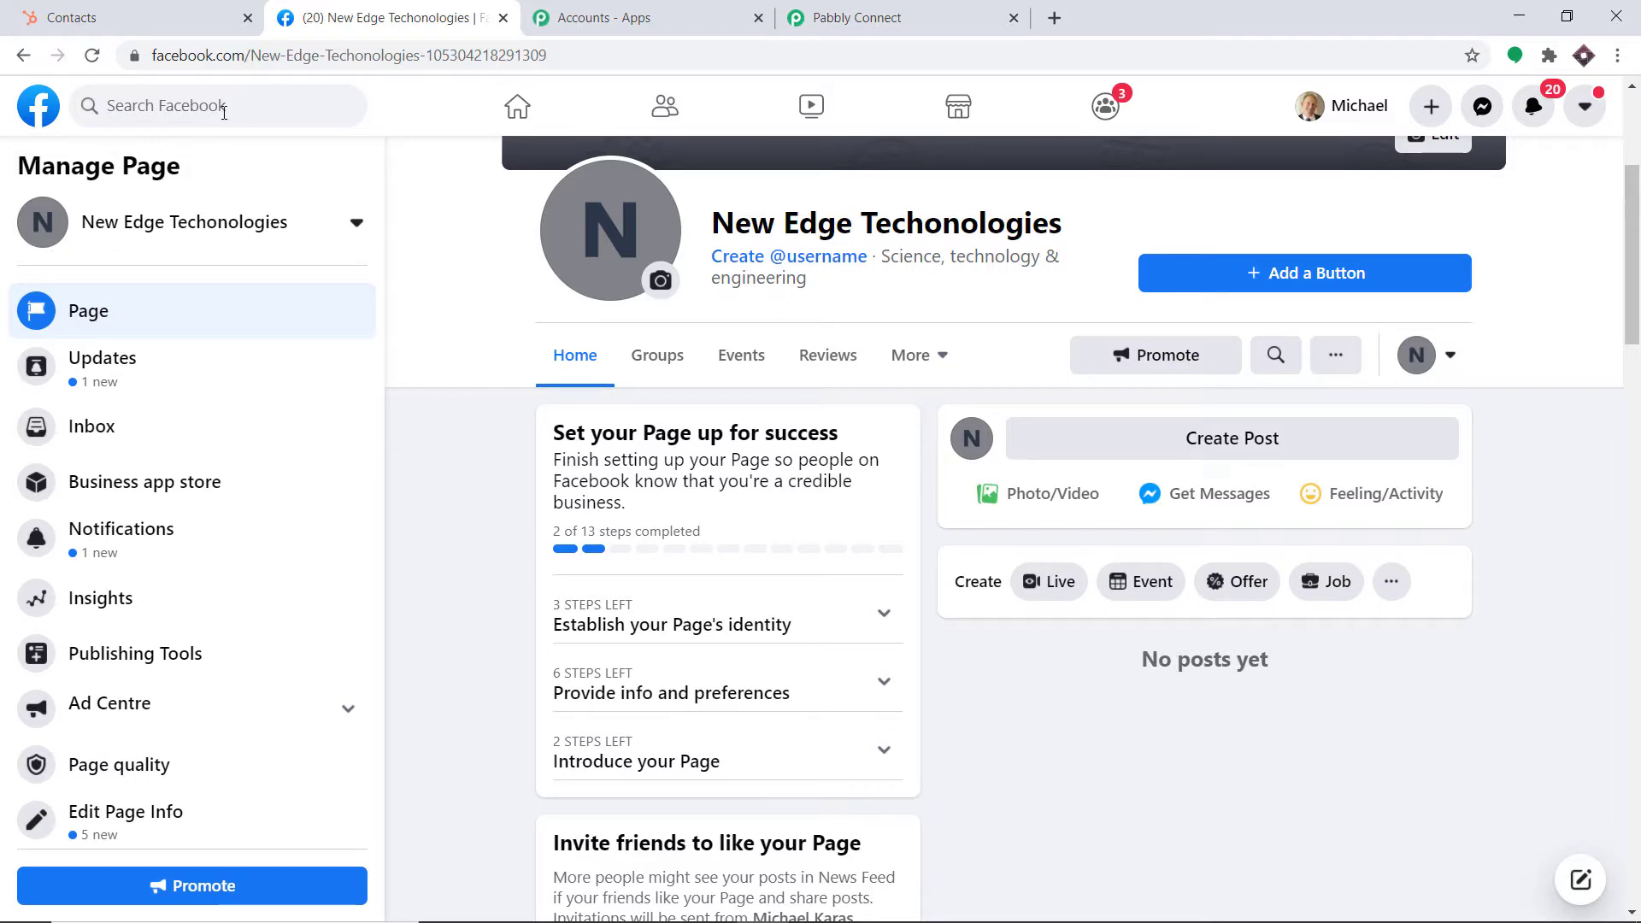
{"action": "left_click", "coordinate": [45, 113]}
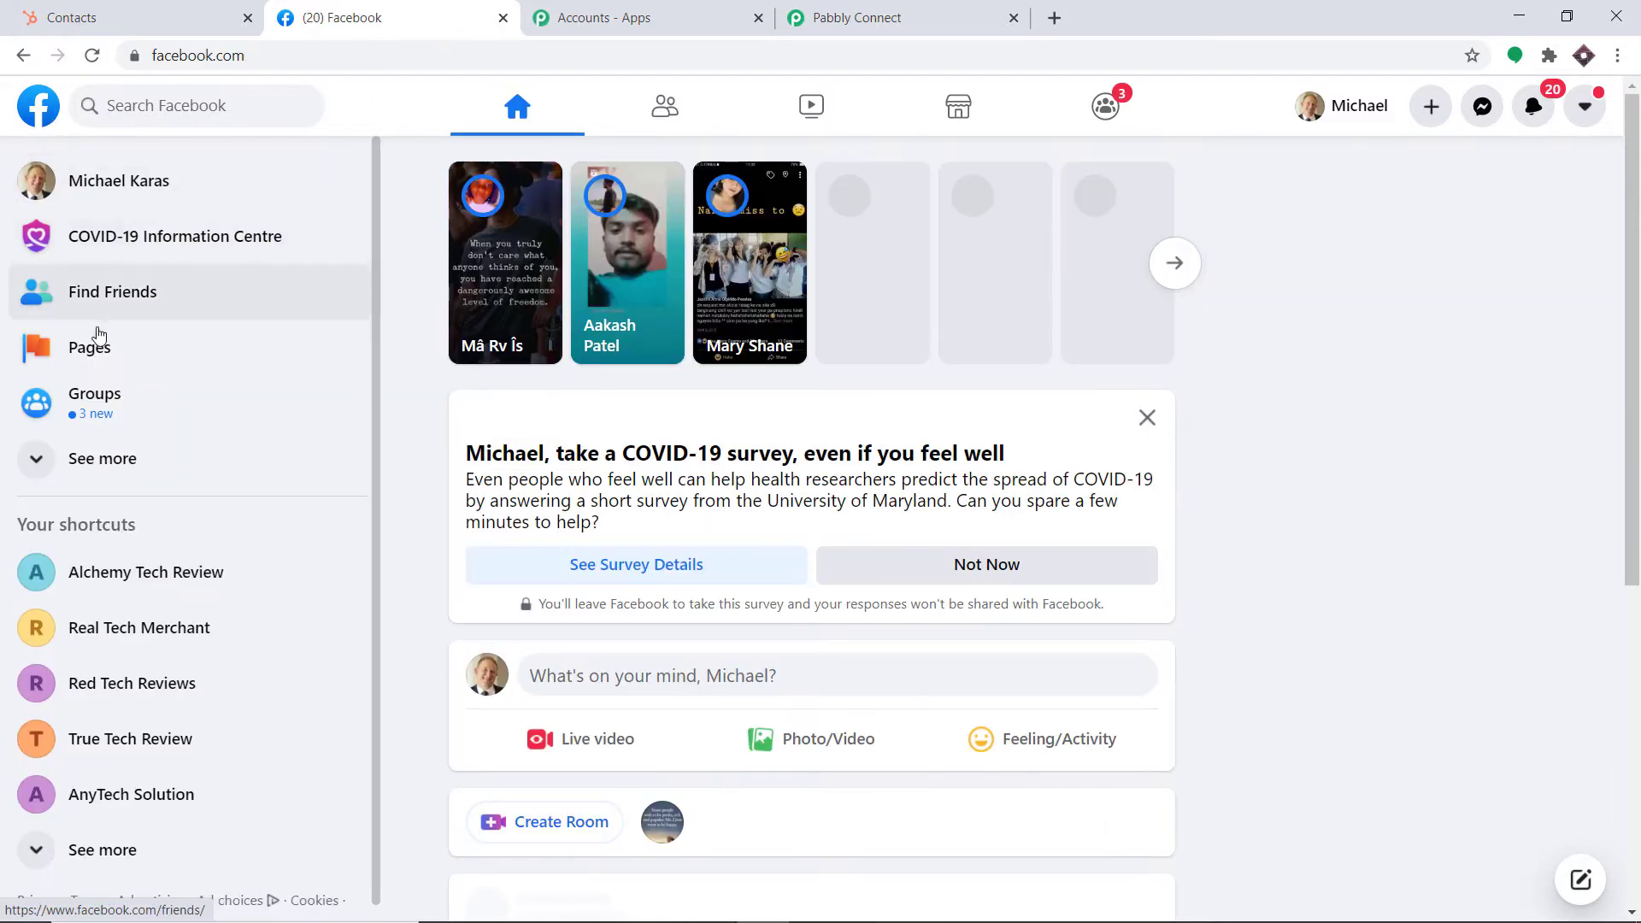
{"action": "left_click", "coordinate": [94, 344]}
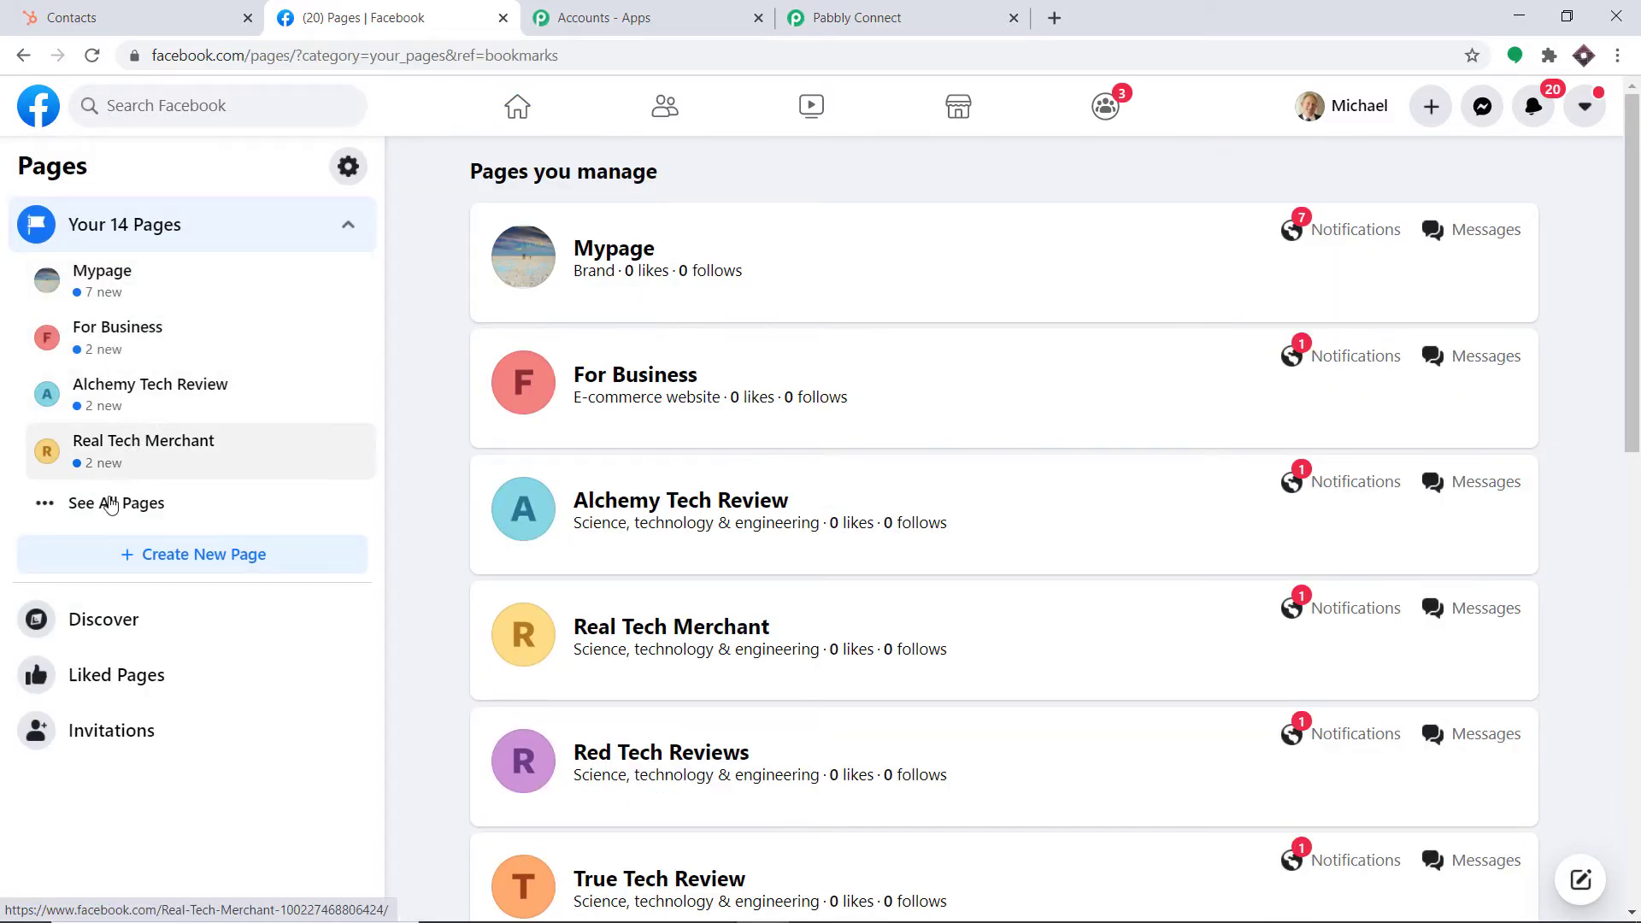
{"action": "left_click", "coordinate": [111, 504]}
{"action": "scroll", "coordinate": [165, 524], "scroll_direction": "down", "scroll_amount": 1}
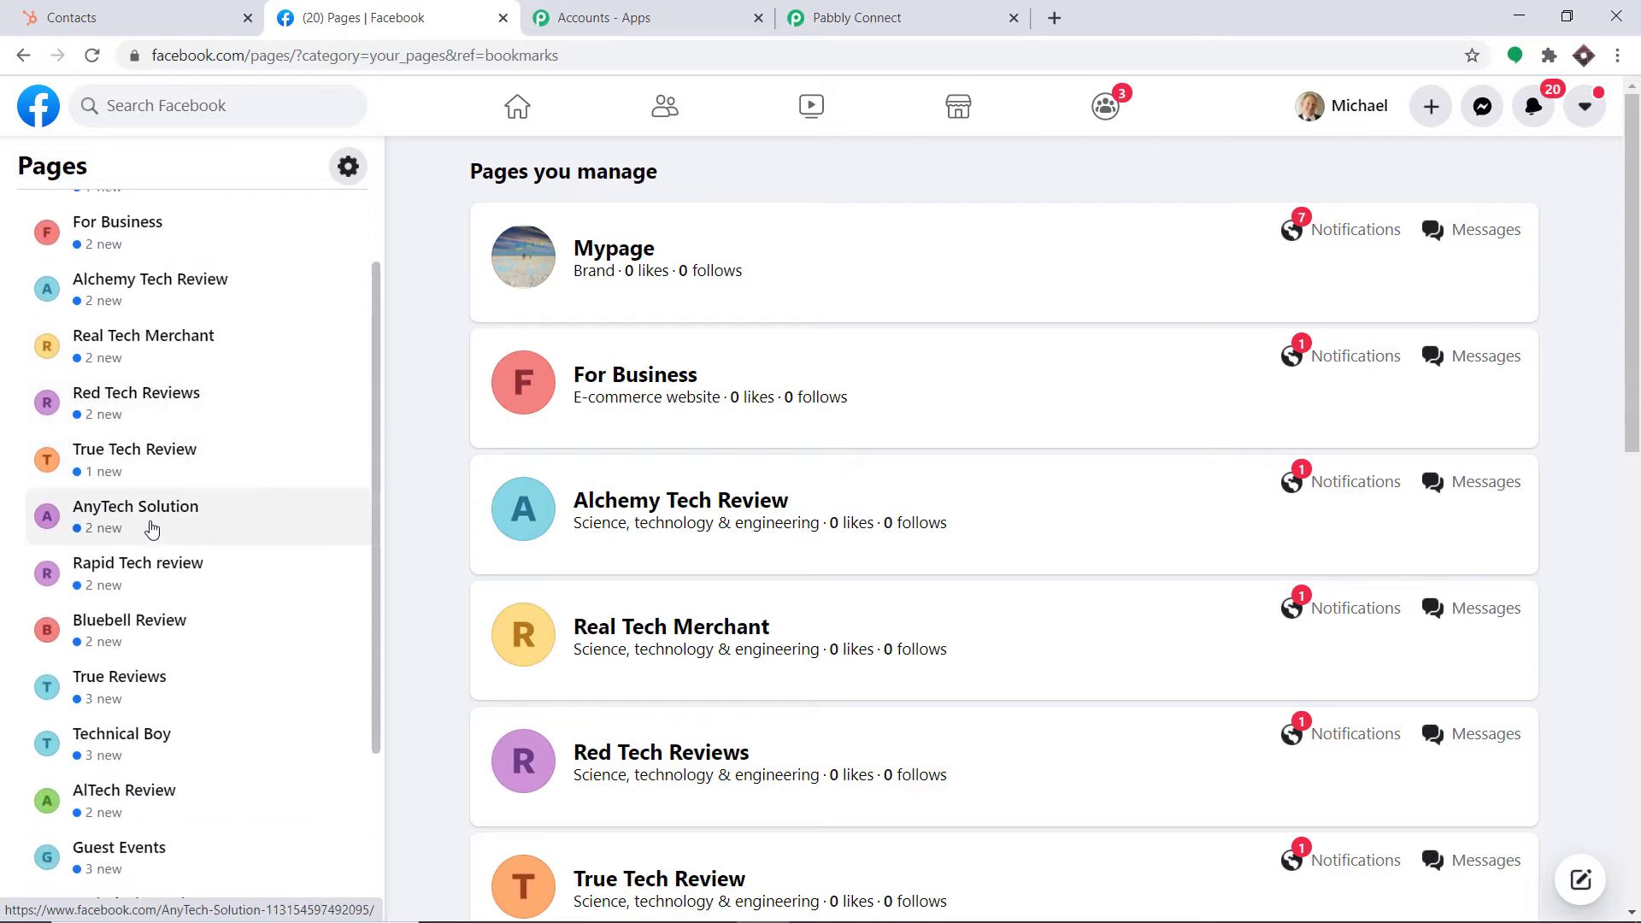
{"action": "left_click", "coordinate": [151, 529]}
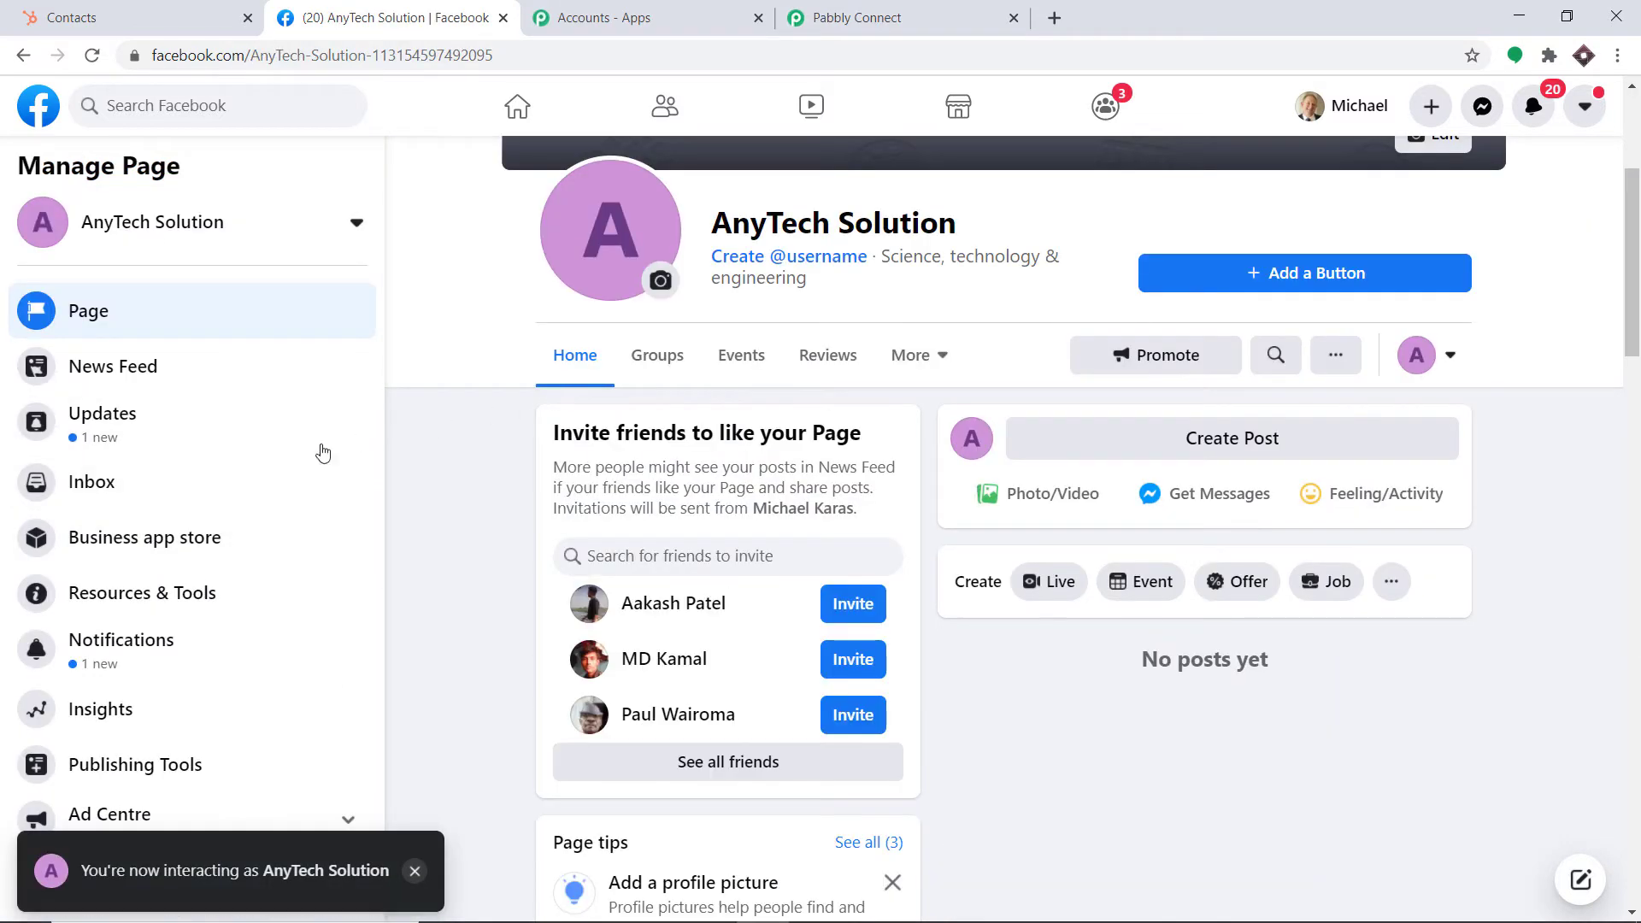
Open the page's Lead Ads Forms library under Publishing Tools in Business Suite
{"action": "scroll", "coordinate": [256, 470], "scroll_direction": "down", "scroll_amount": 1}
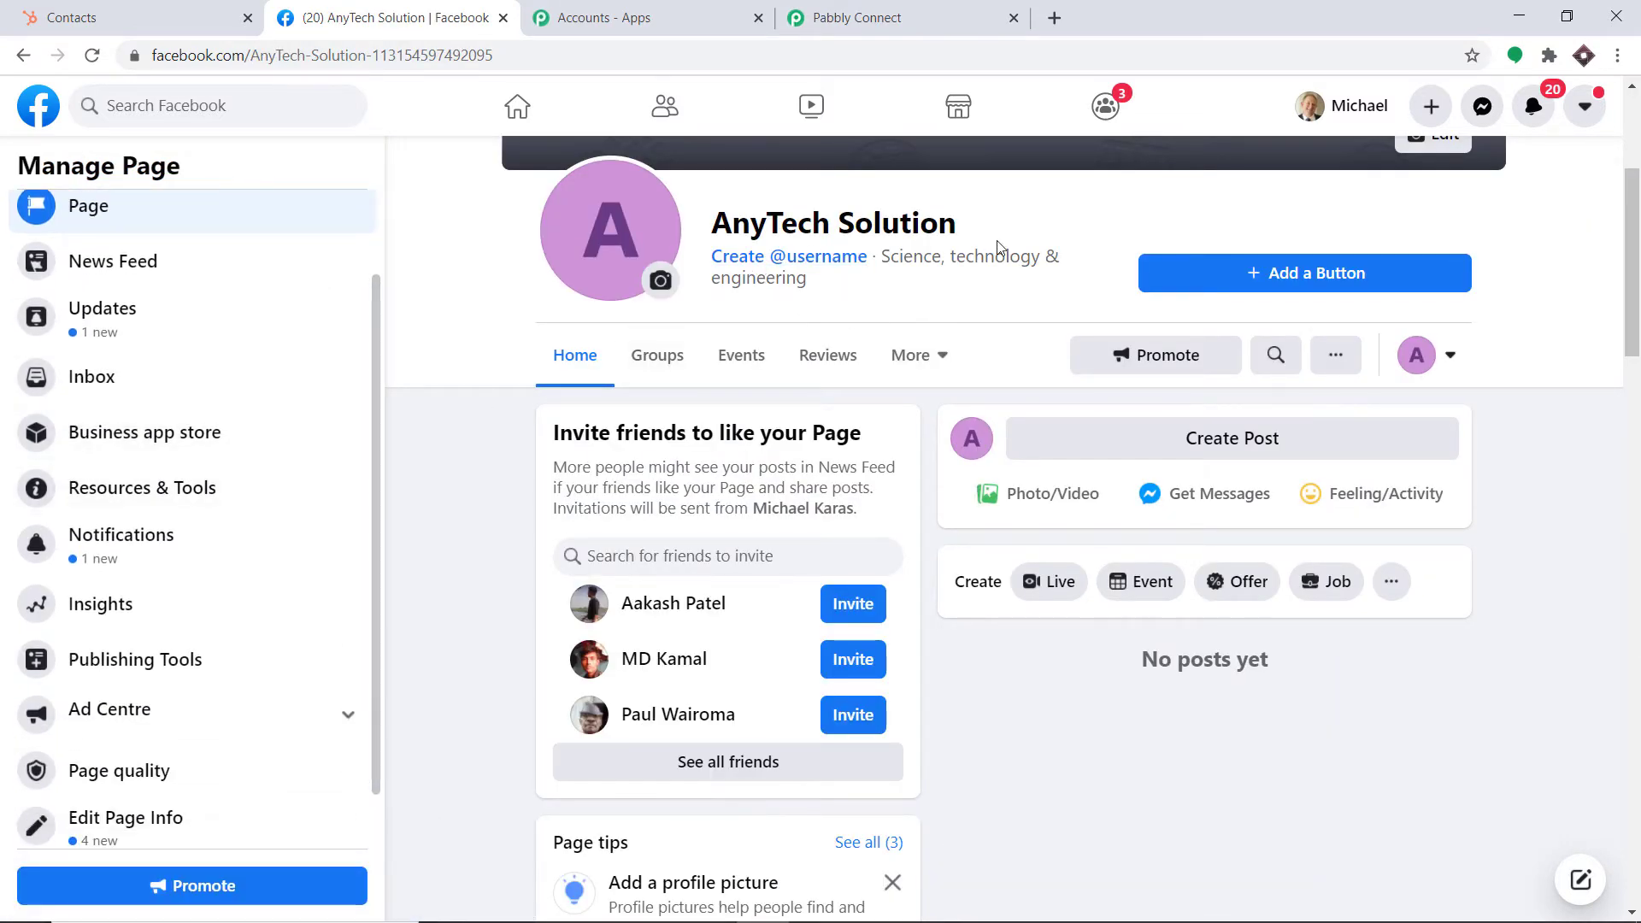
{"action": "scroll", "coordinate": [542, 413], "scroll_direction": "down", "scroll_amount": 1}
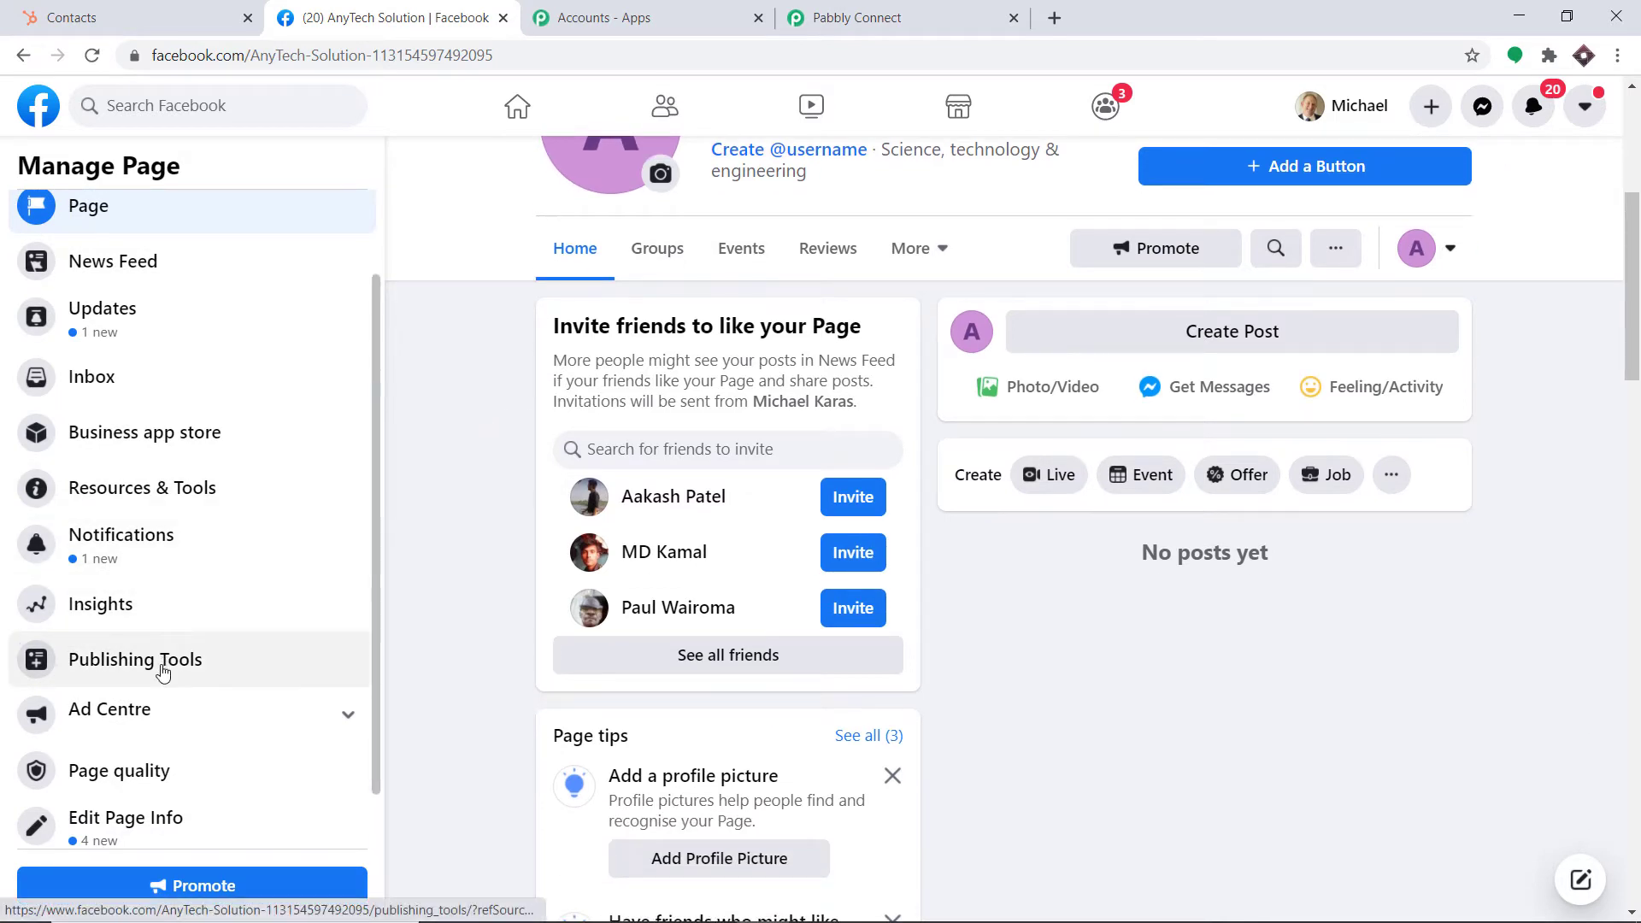
{"action": "left_click", "coordinate": [162, 669]}
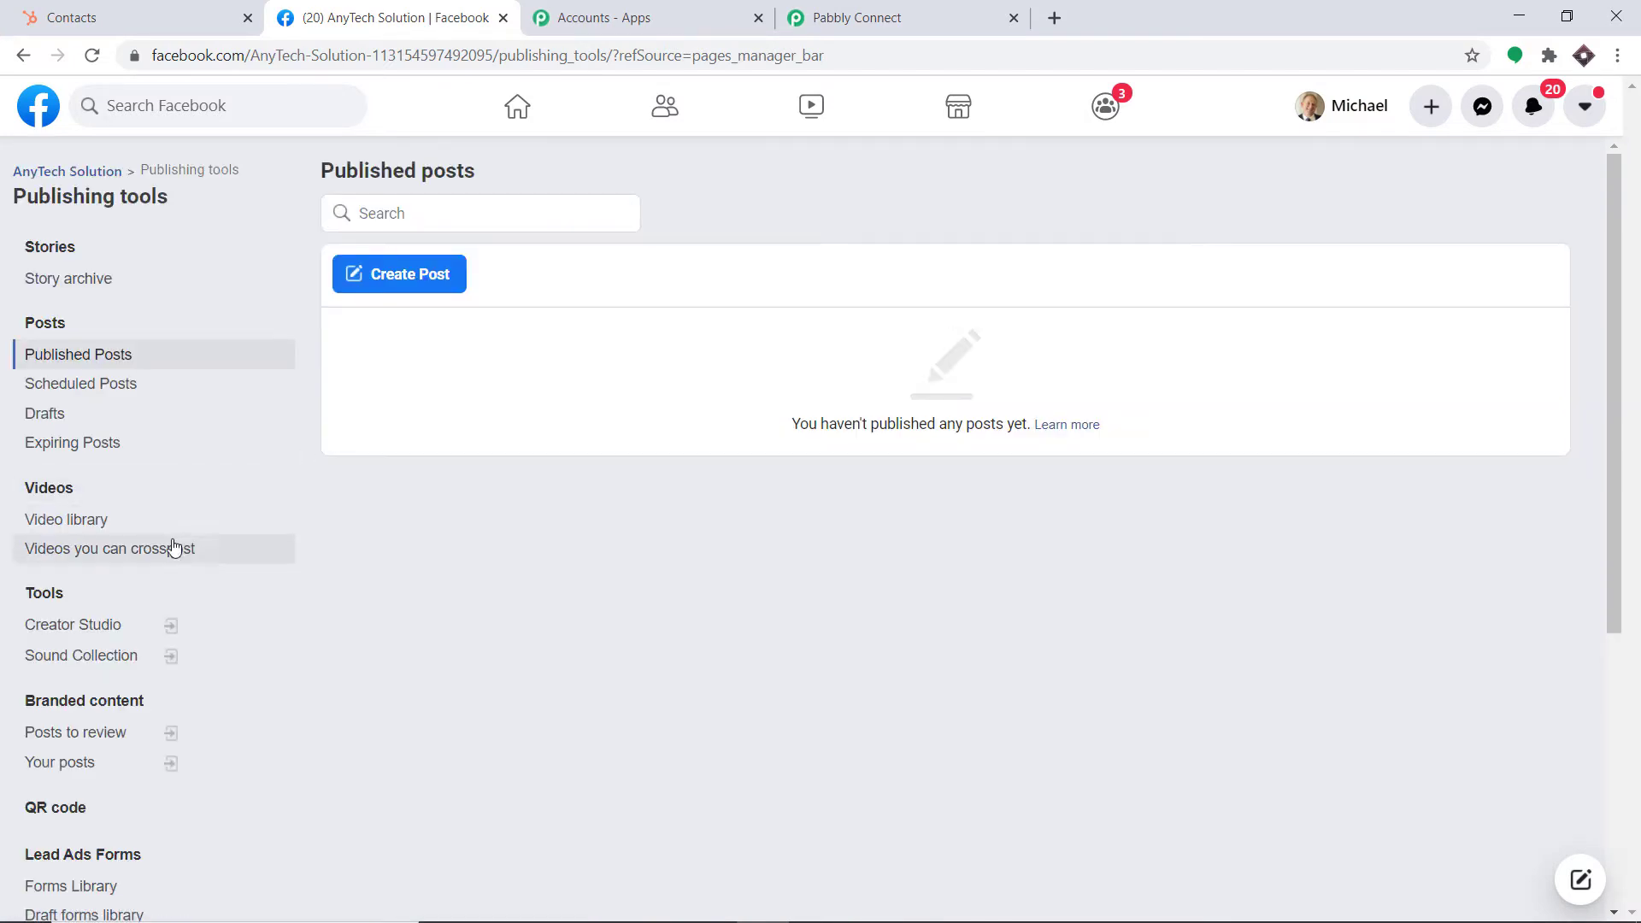
{"action": "scroll", "coordinate": [128, 701], "scroll_direction": "down", "scroll_amount": 1}
{"action": "left_click", "coordinate": [103, 746]}
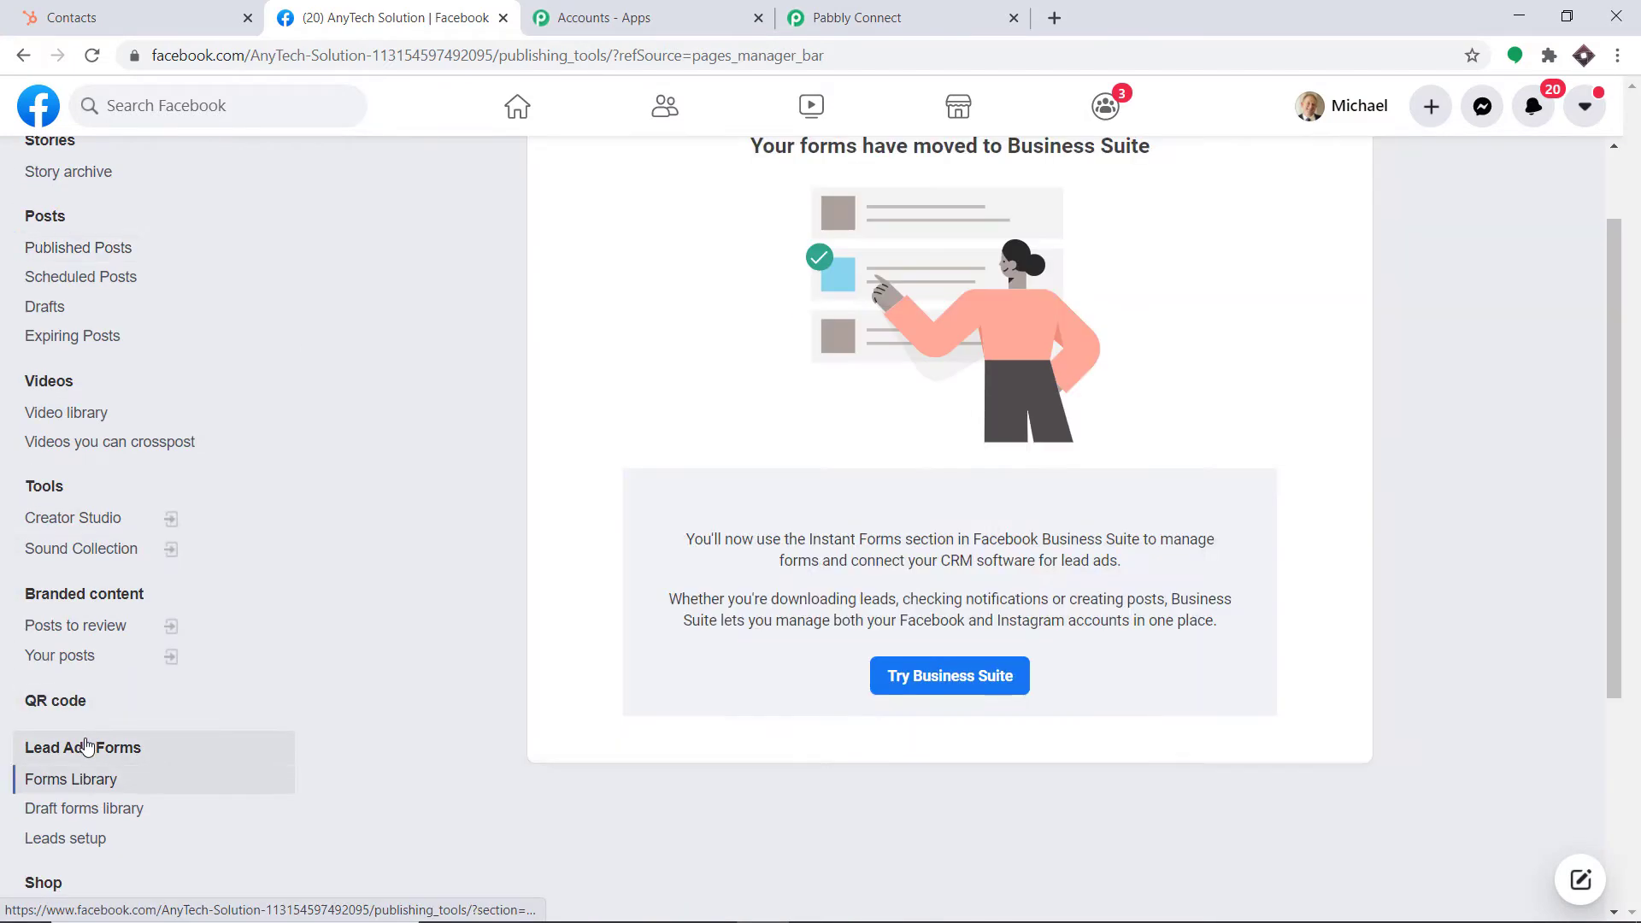
{"action": "scroll", "coordinate": [940, 491], "scroll_direction": "up", "scroll_amount": 1}
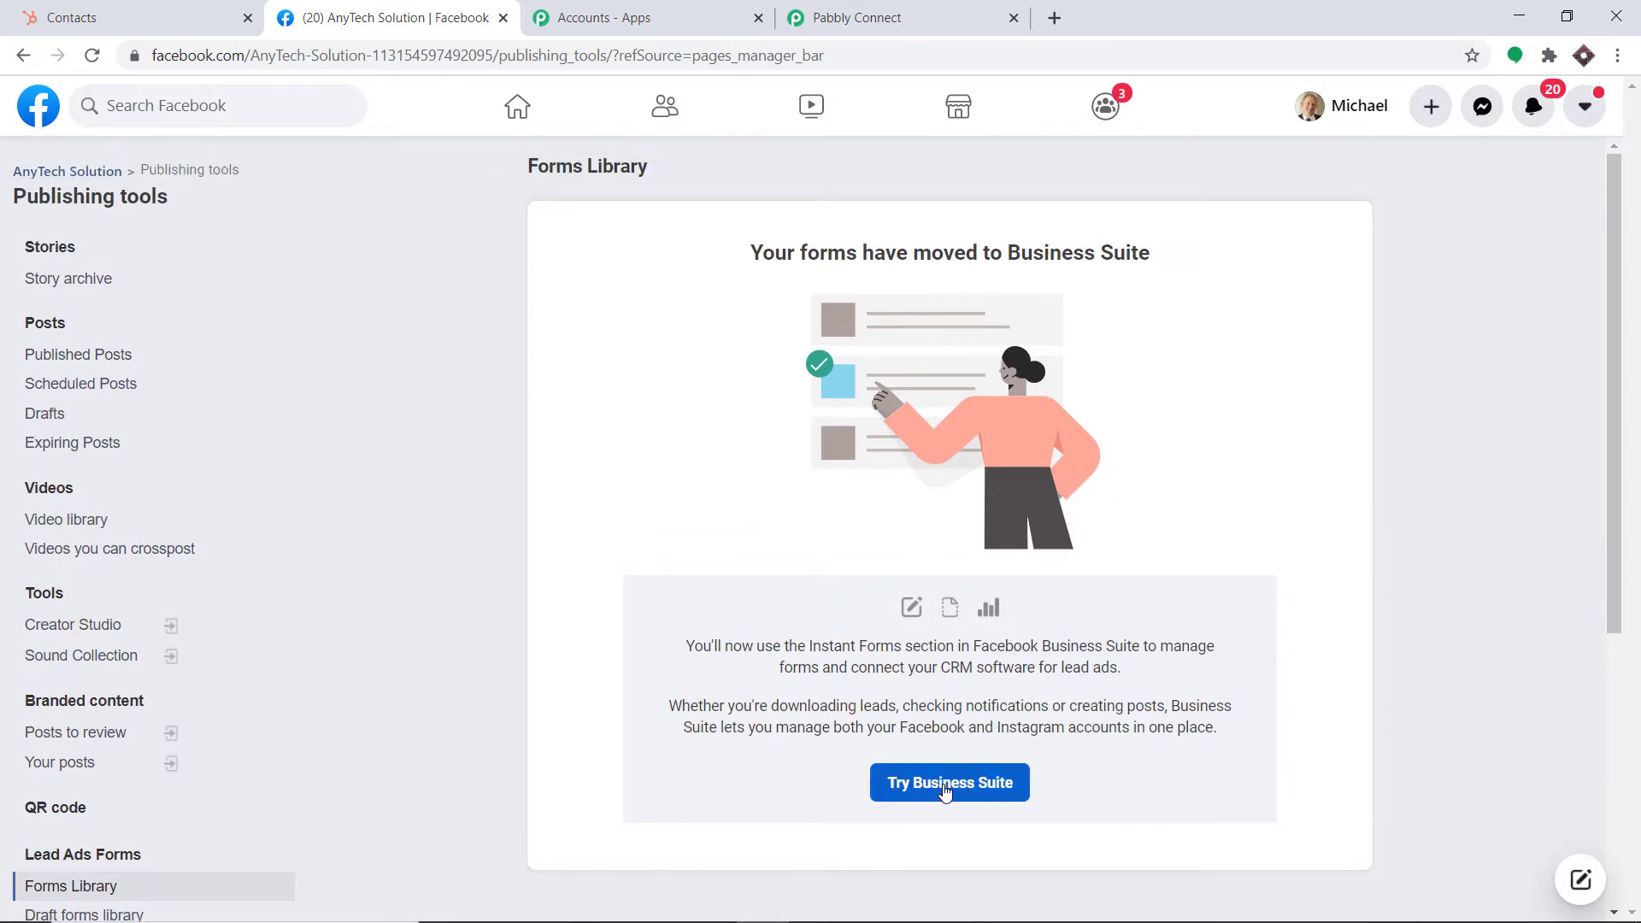
{"action": "left_click", "coordinate": [945, 786]}
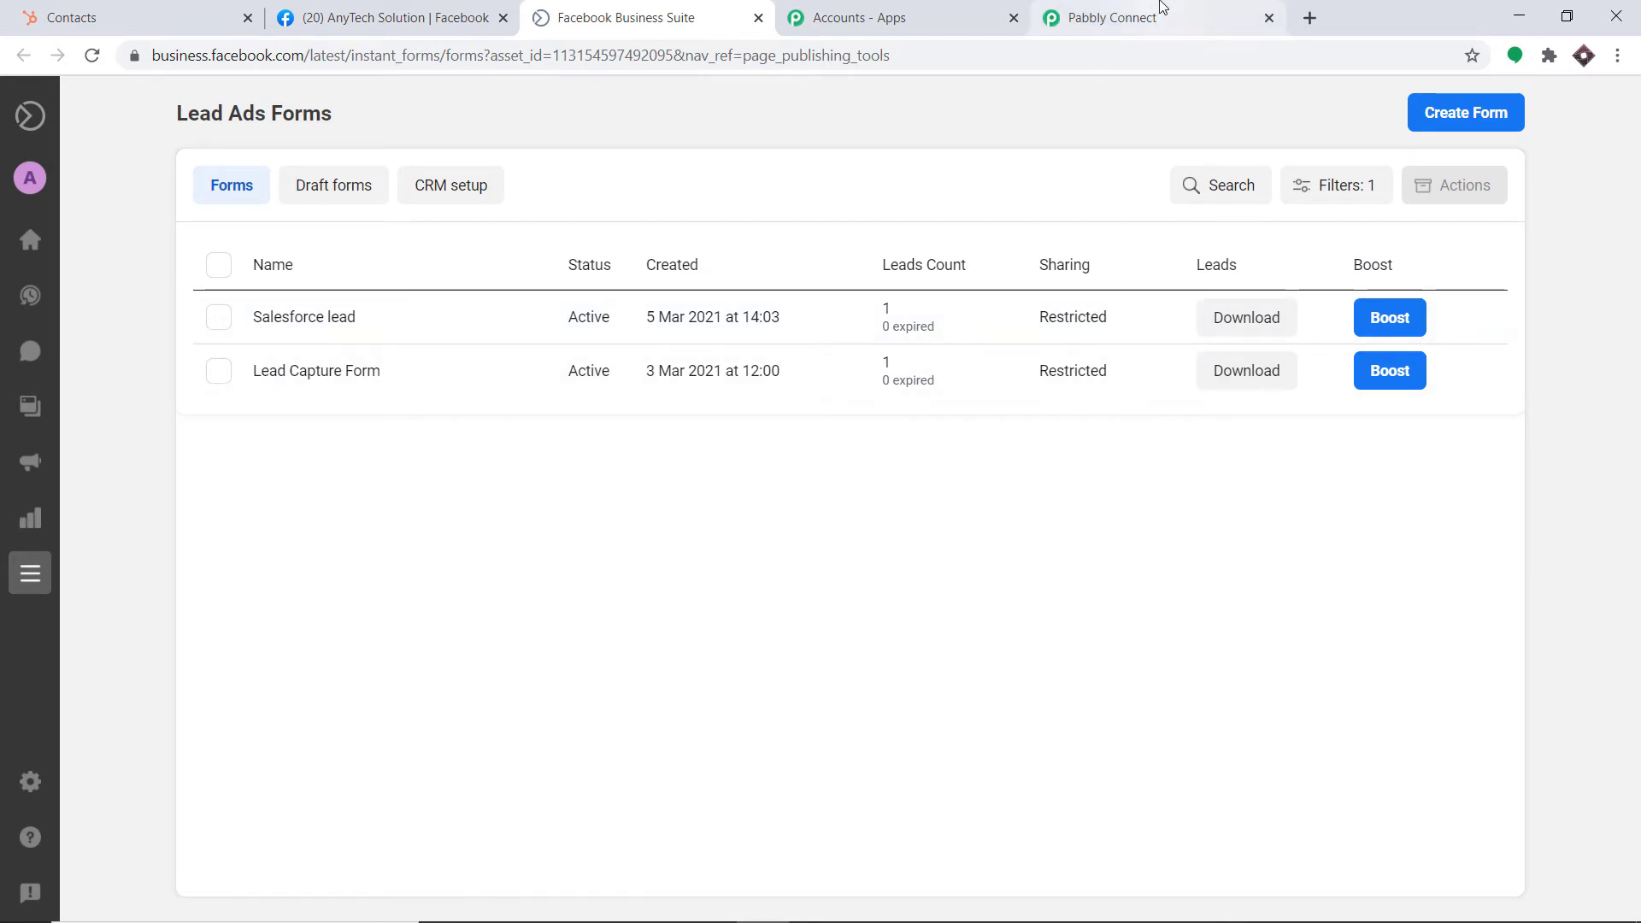
Choose Lead Capture Form as the trigger's LeadGen Form in Pabbly Connect
{"action": "left_click", "coordinate": [1162, 18]}
{"action": "left_click", "coordinate": [469, 444]}
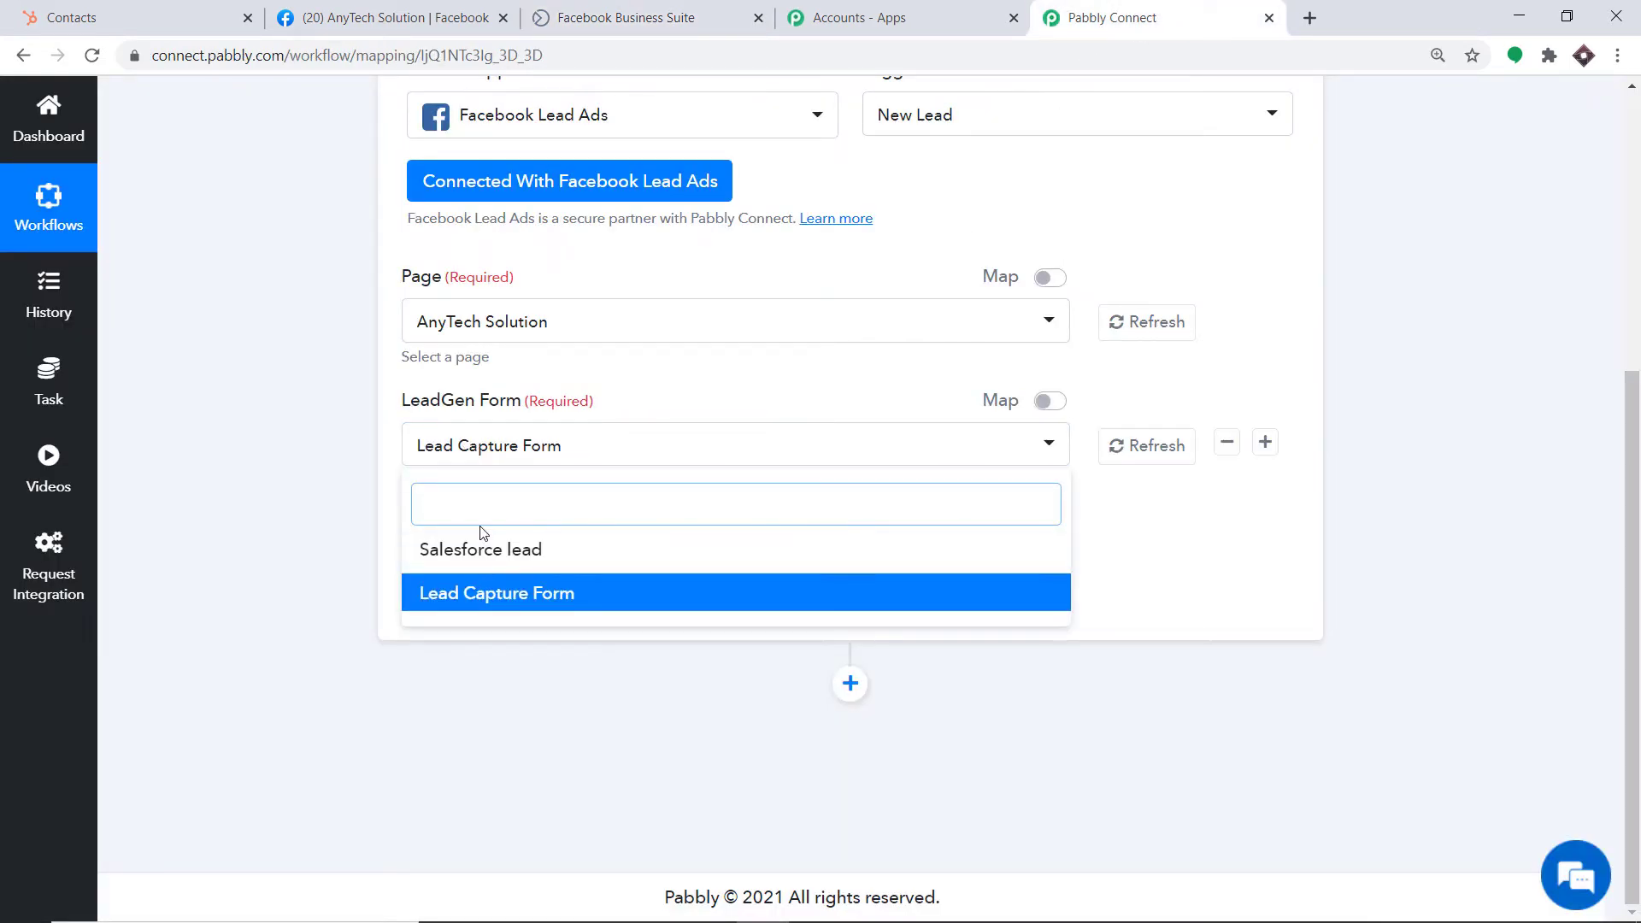
{"action": "left_click", "coordinate": [491, 595]}
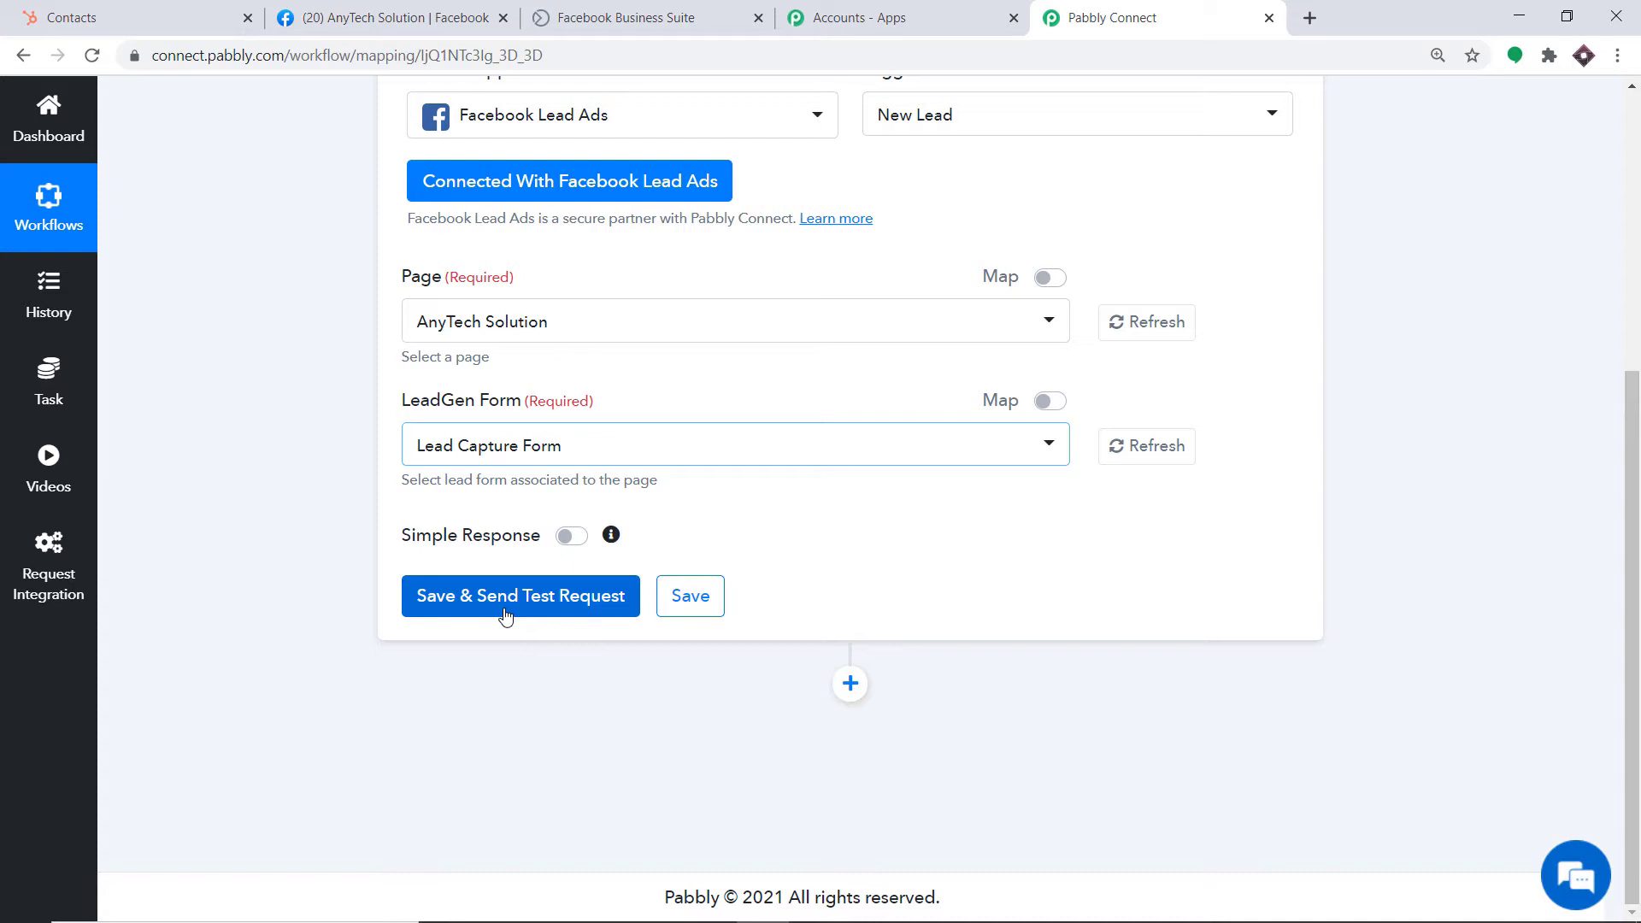
Open the Lead Capture Form in Business Suite and start a test submission
{"action": "left_click", "coordinate": [385, 17]}
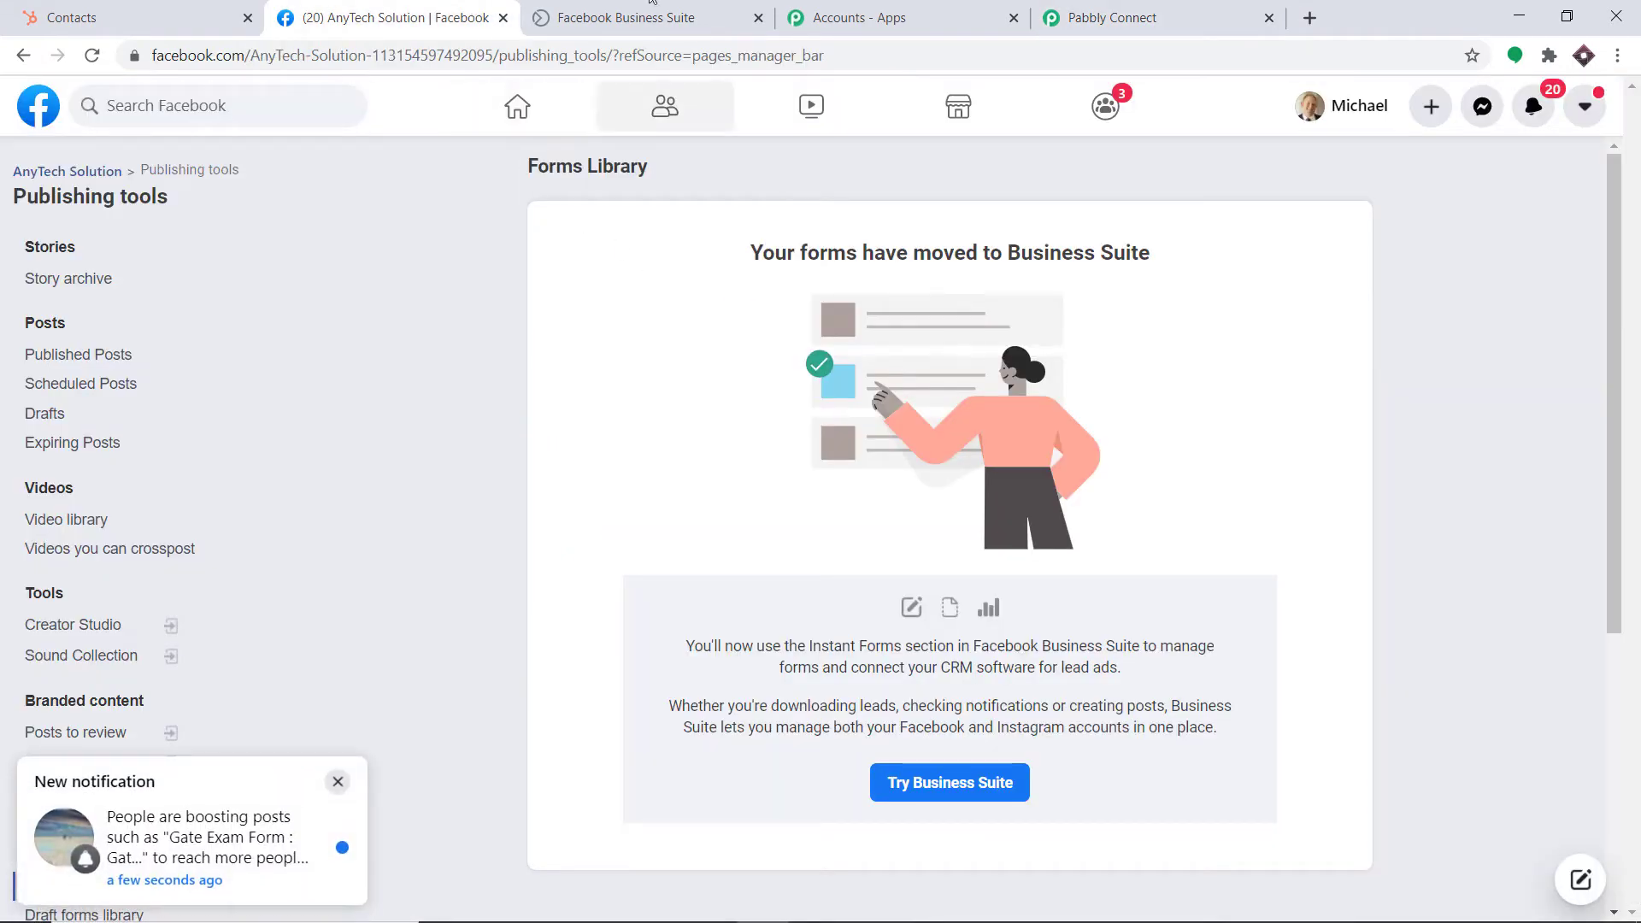
{"action": "left_click", "coordinate": [626, 17]}
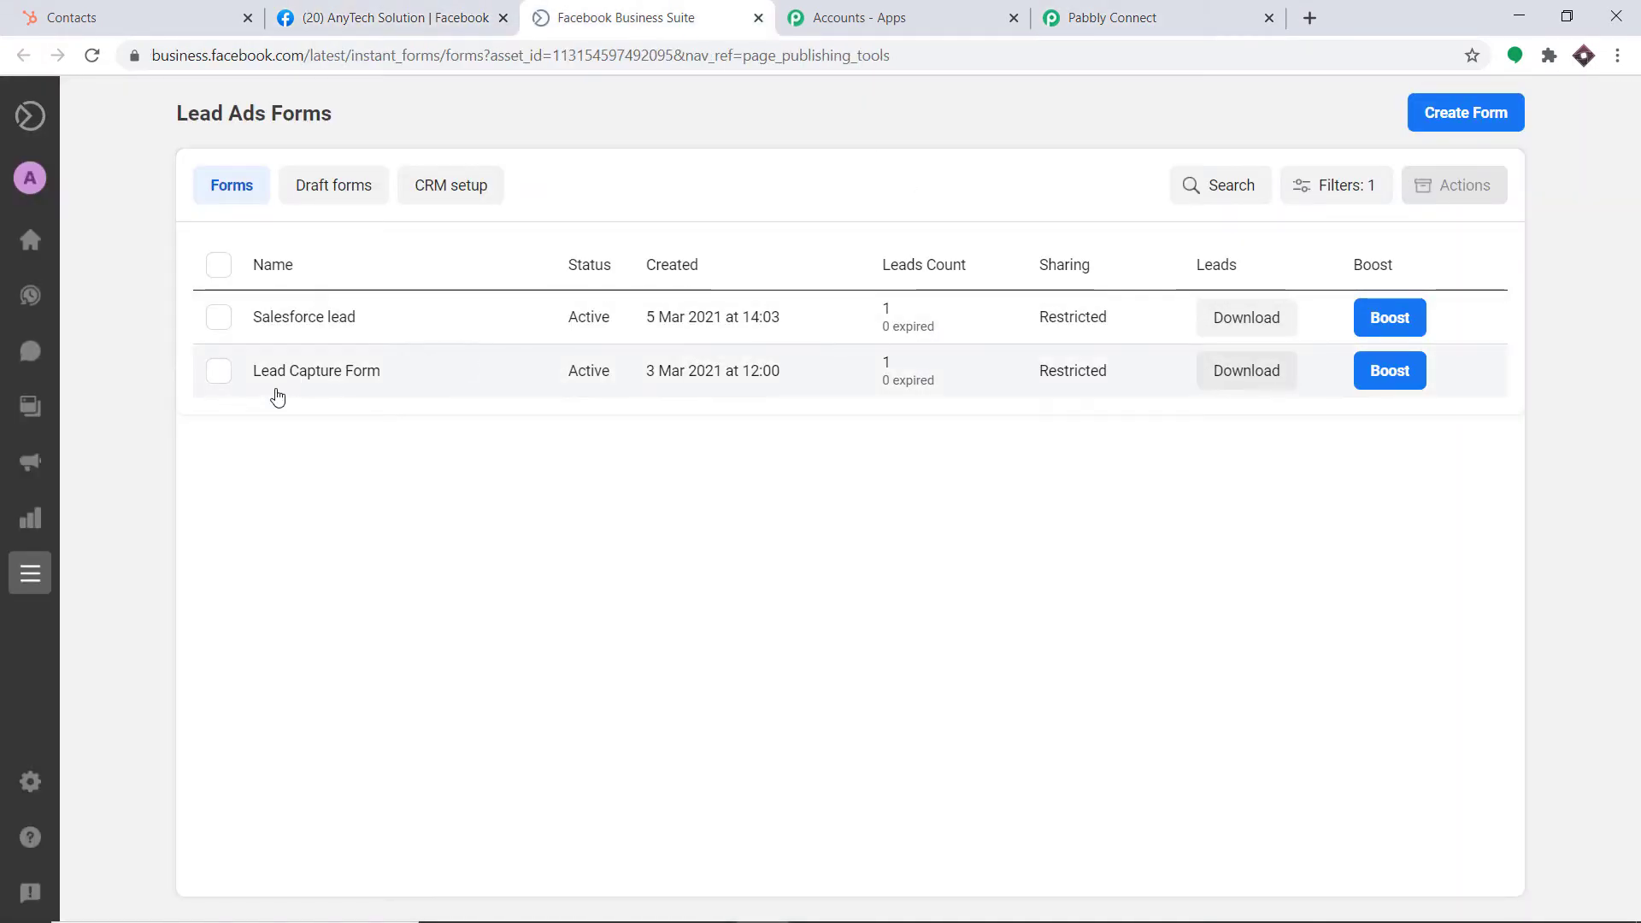
{"action": "left_click", "coordinate": [288, 380]}
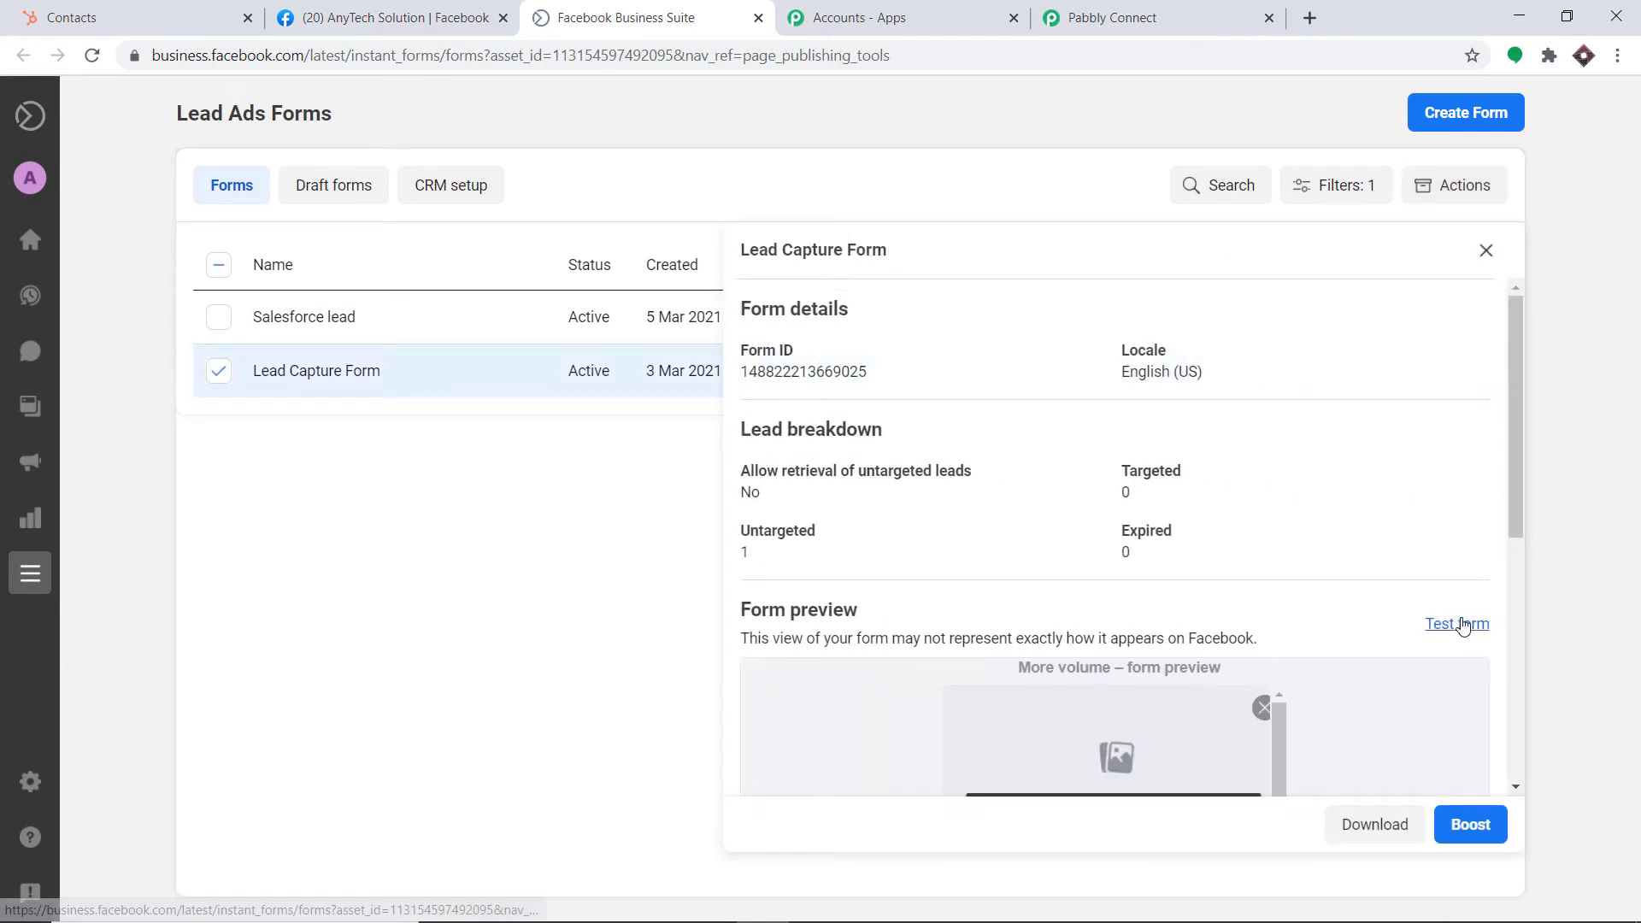
{"action": "left_click", "coordinate": [1461, 625]}
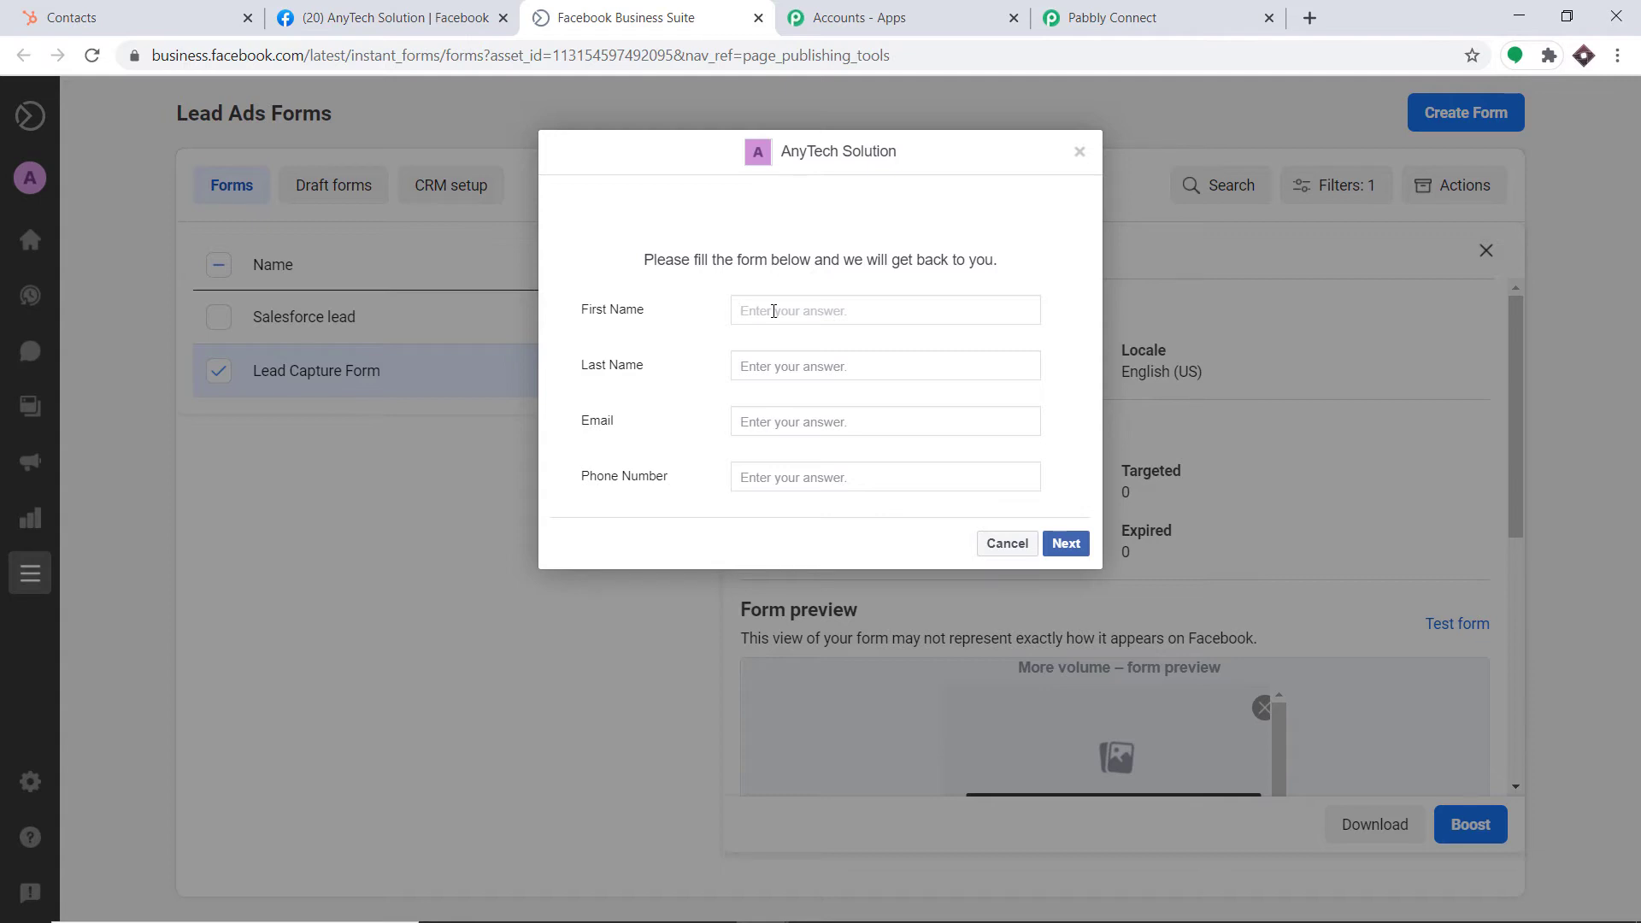
Fill in the test lead's first name, last name, email and phone number, then submit it
{"action": "type", "text": "Hannibal"}
{"action": "left_click", "coordinate": [762, 363]}
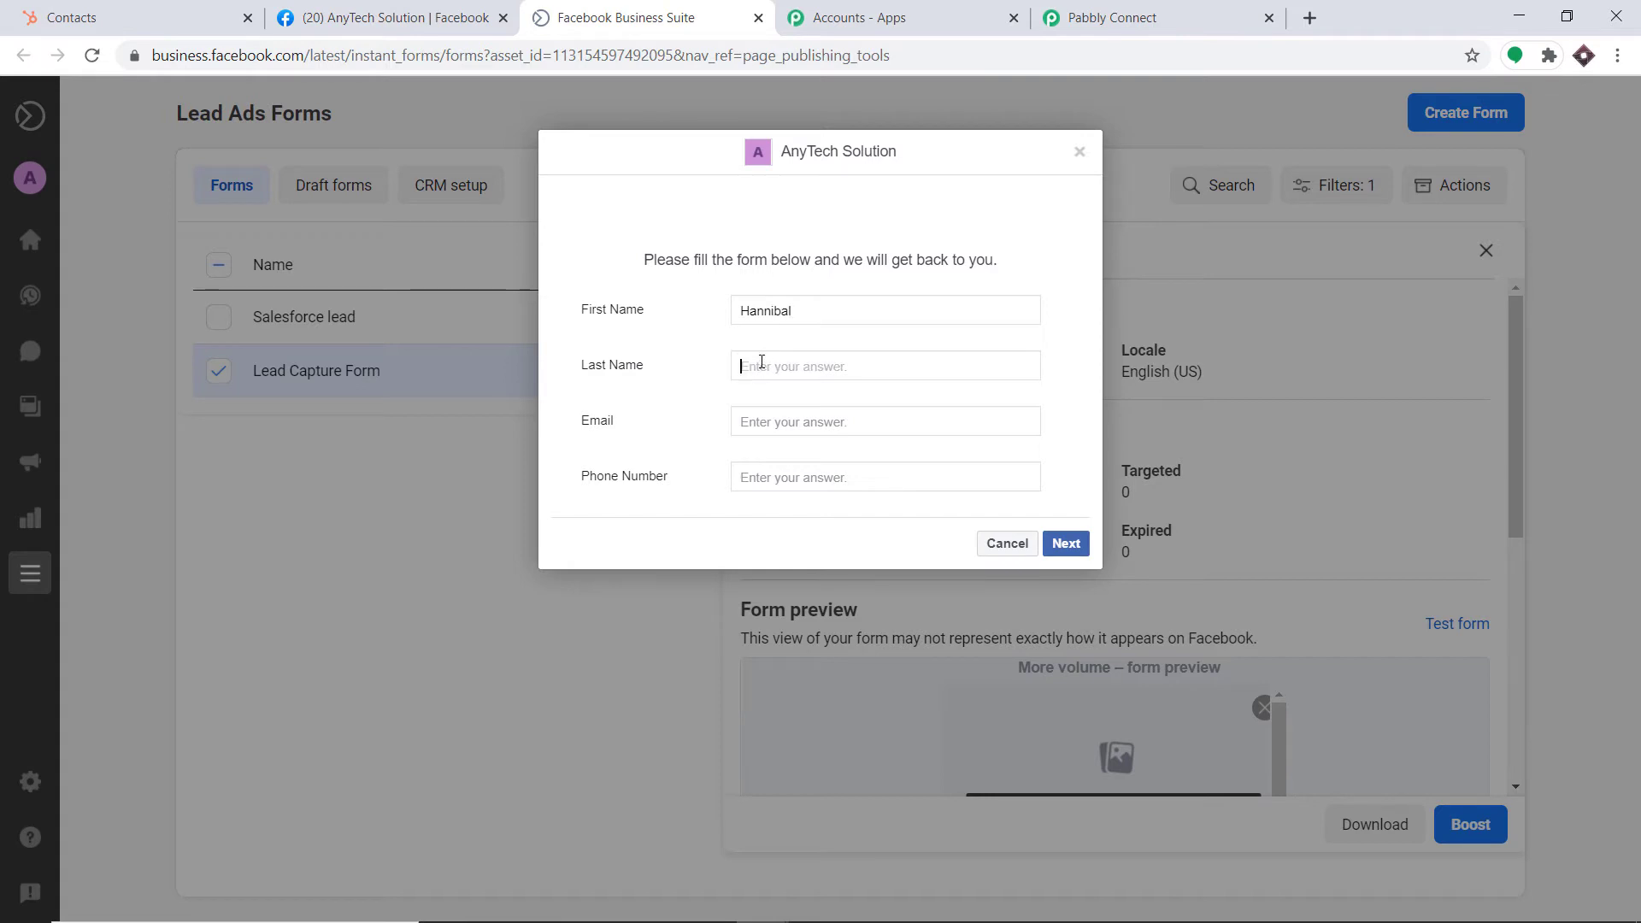
{"action": "type", "text": "l"}
{"action": "key", "text": "BackSpace"}
{"action": "type", "text": "Lectar"}
{"action": "left_click", "coordinate": [794, 423]}
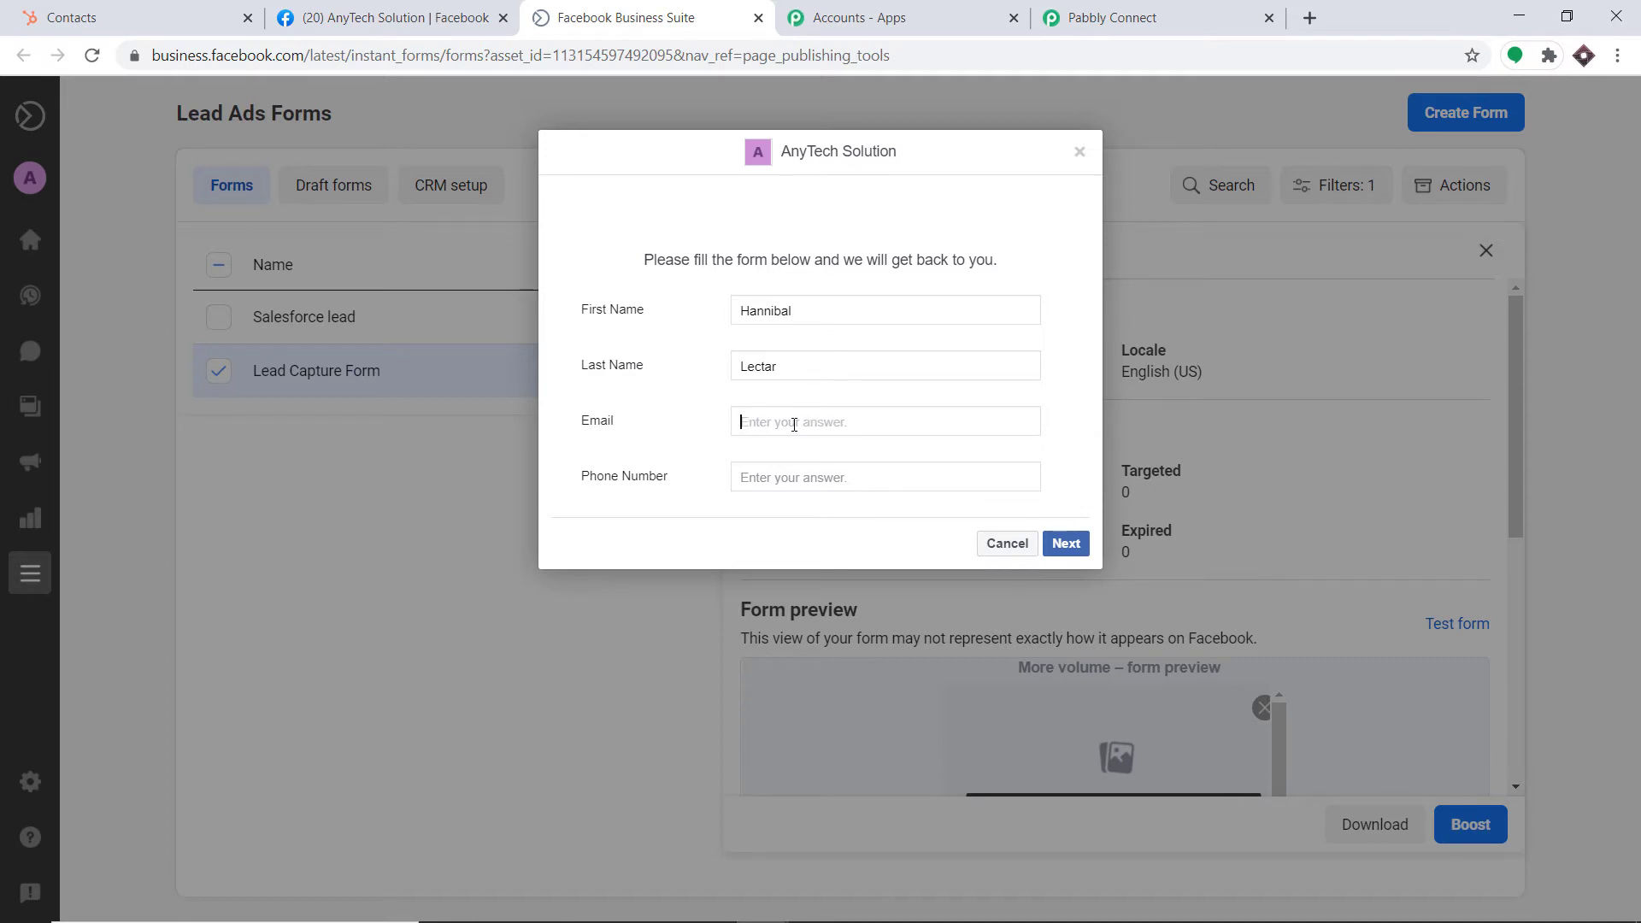
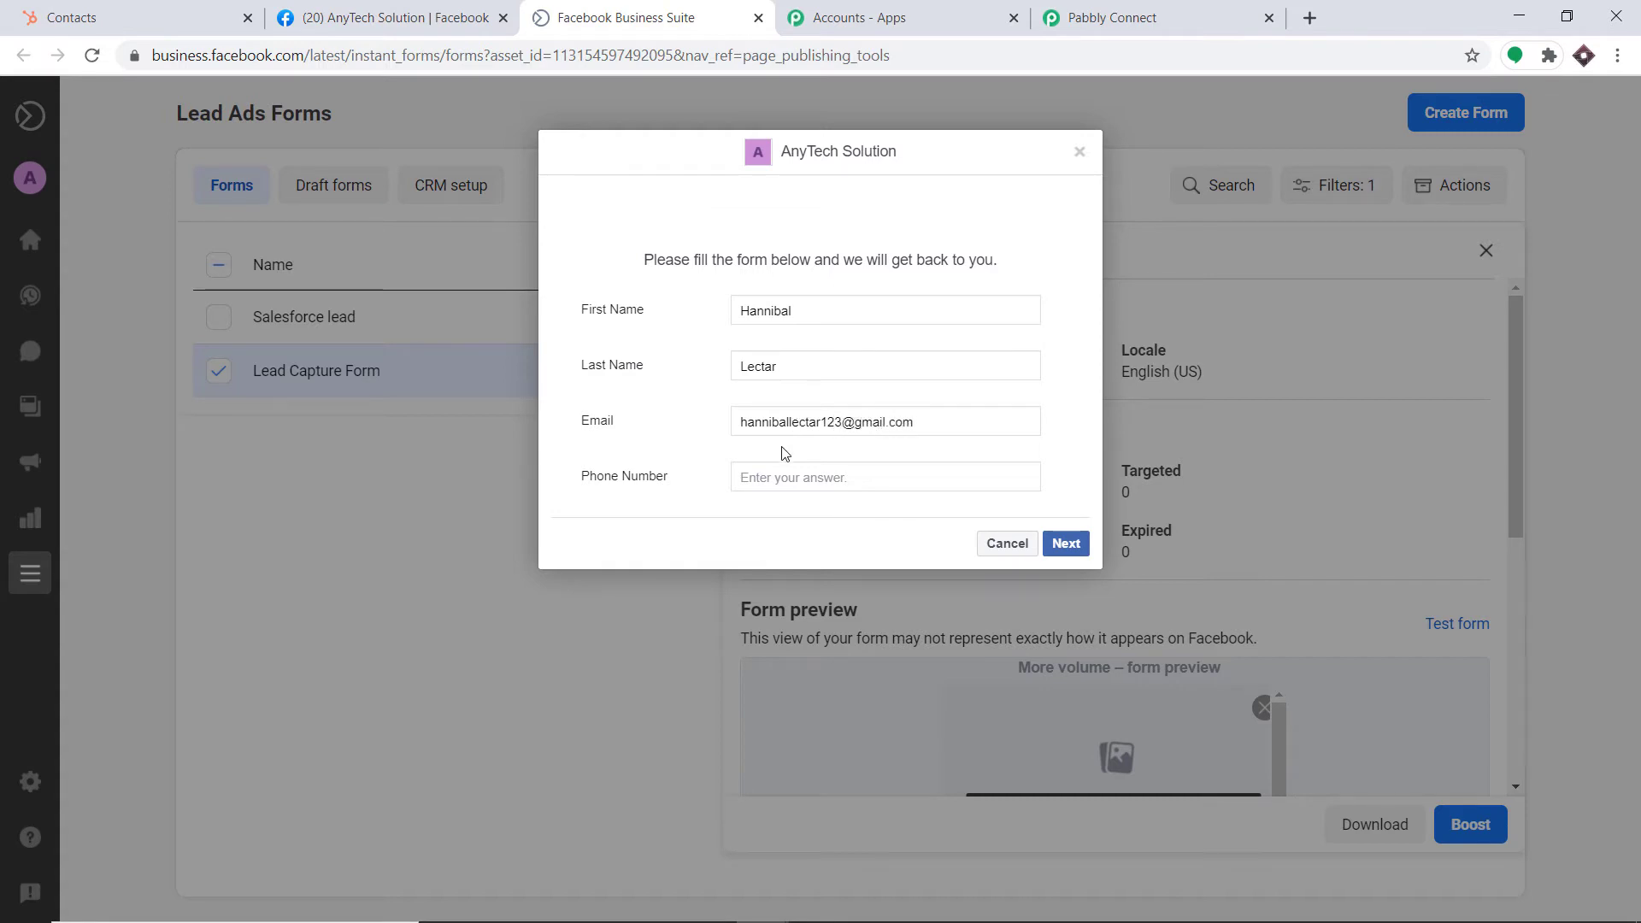
{"action": "left_click", "coordinate": [778, 480]}
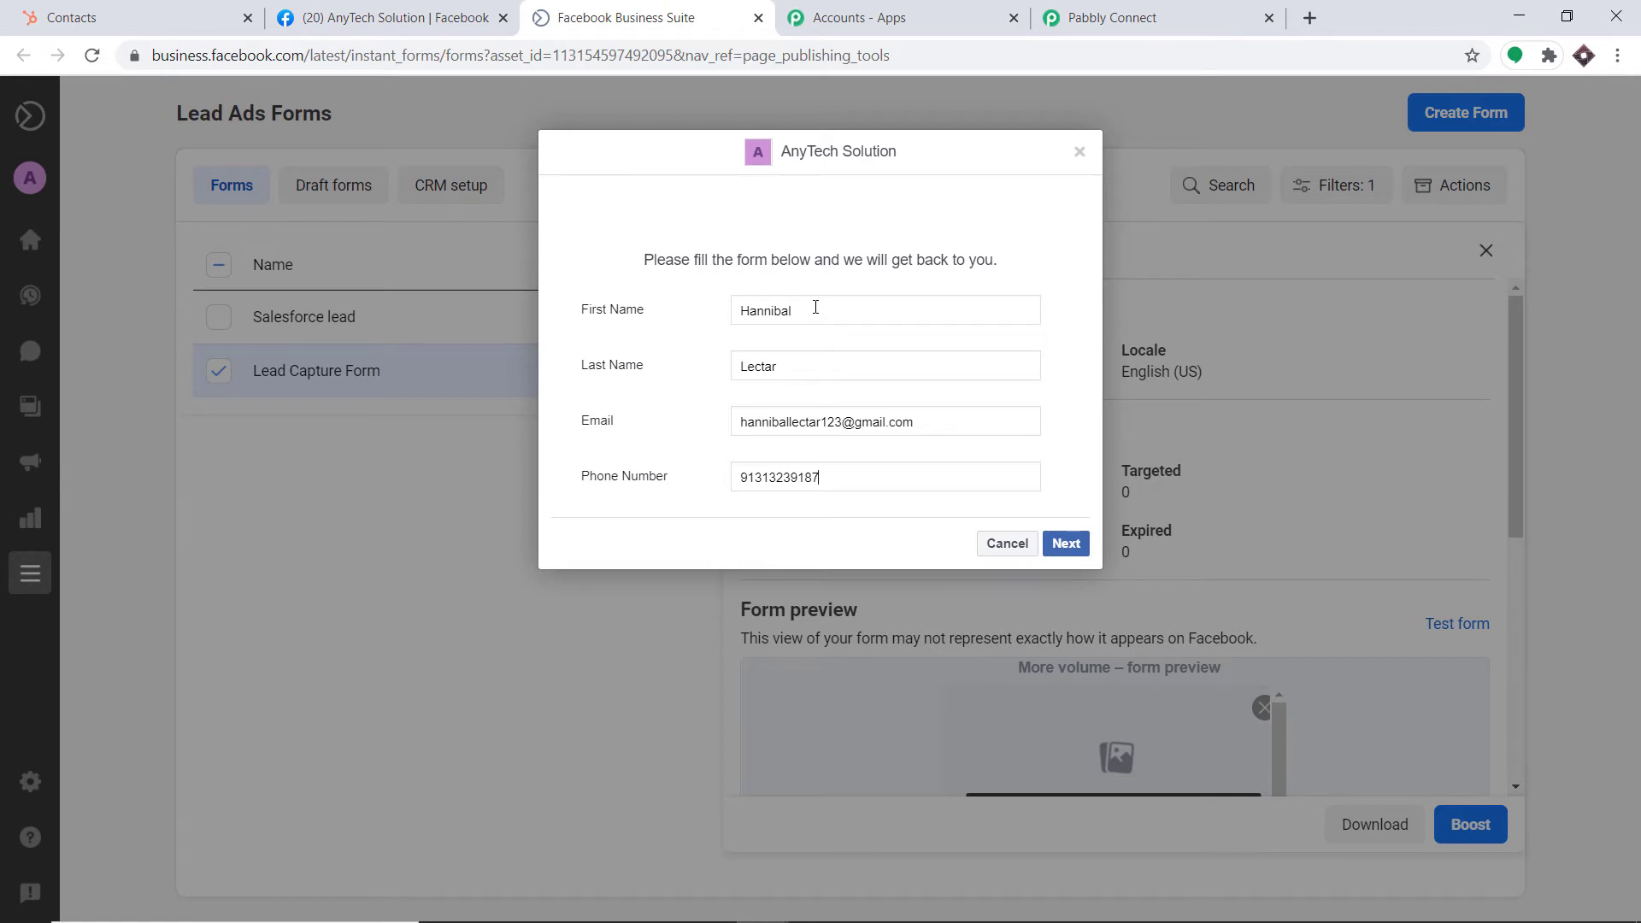
{"action": "left_click", "coordinate": [1066, 545]}
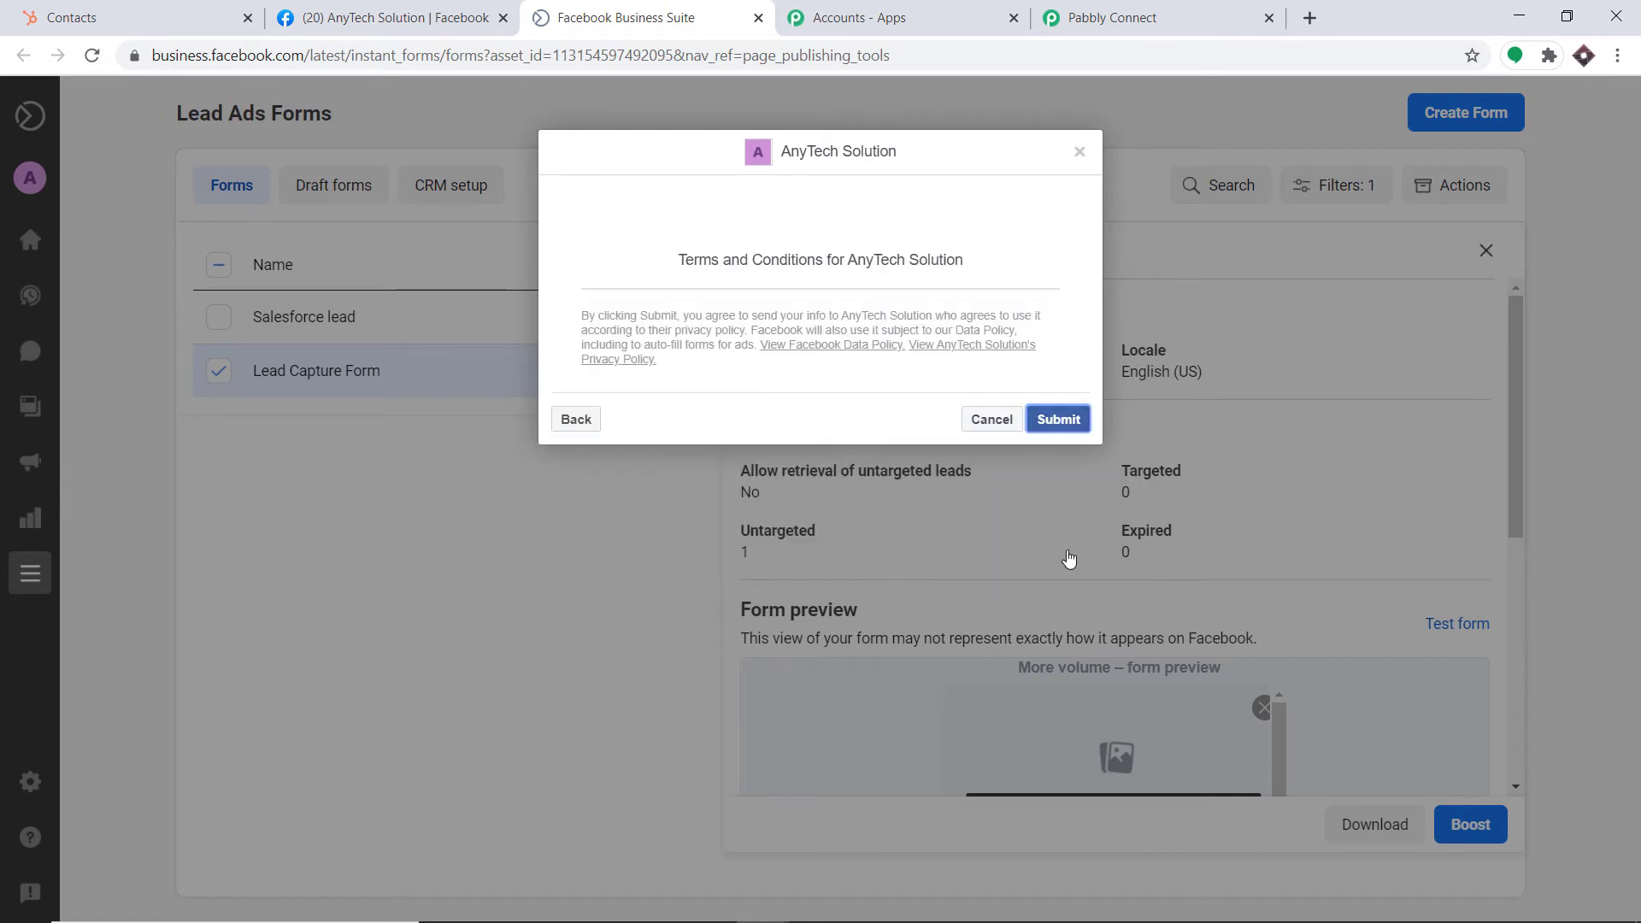
{"action": "left_click", "coordinate": [1054, 420]}
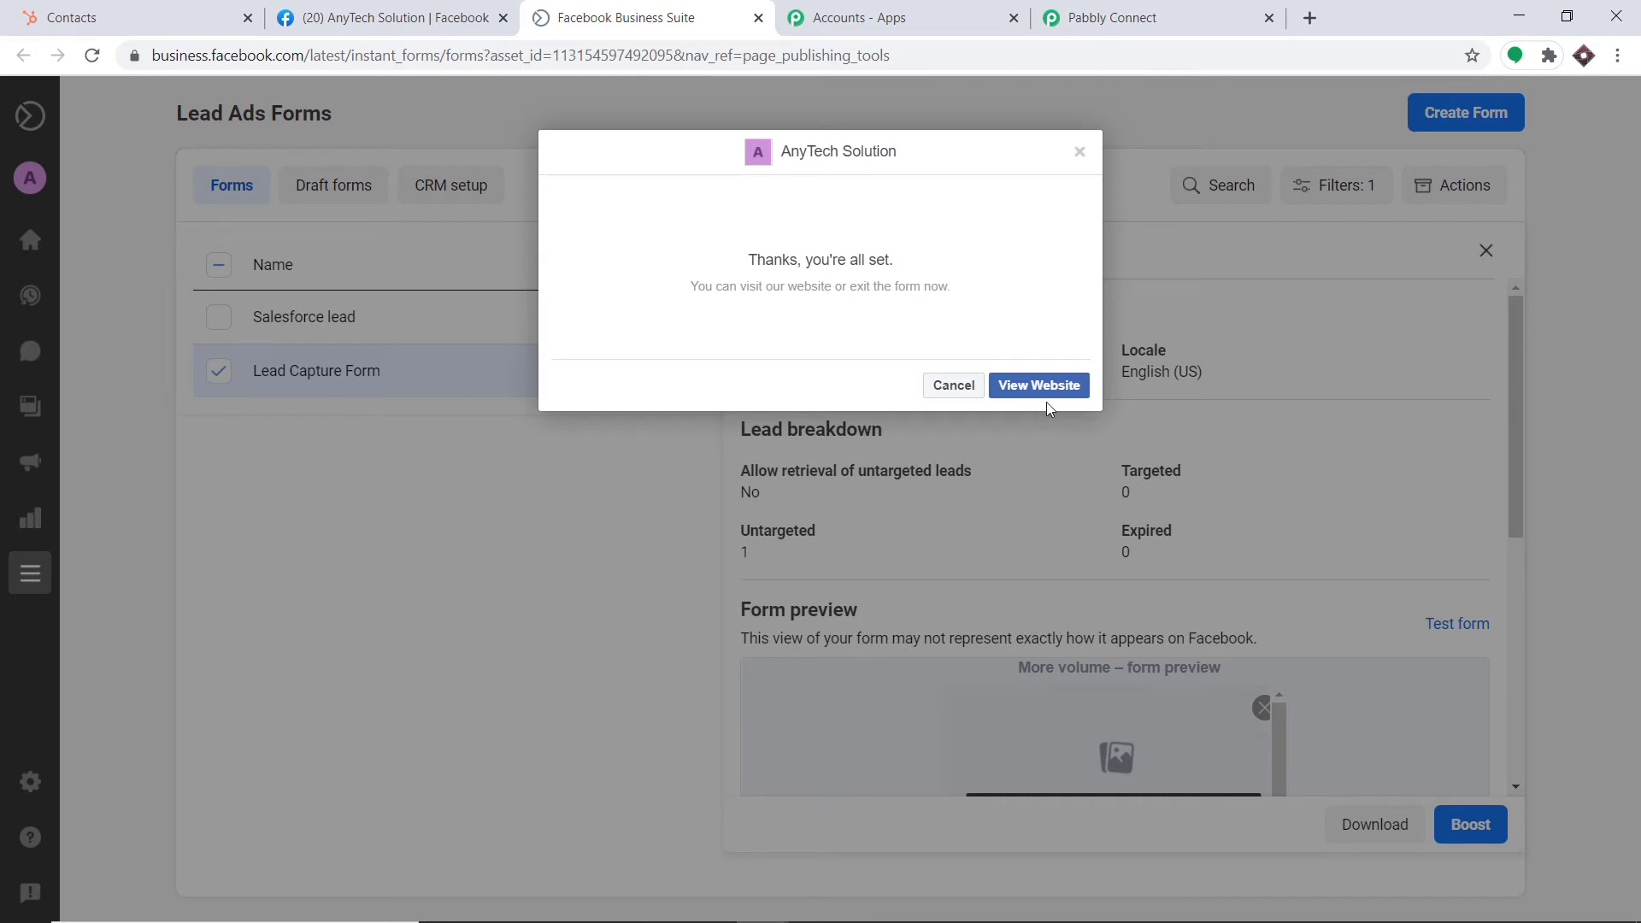
{"action": "left_click", "coordinate": [1158, 8]}
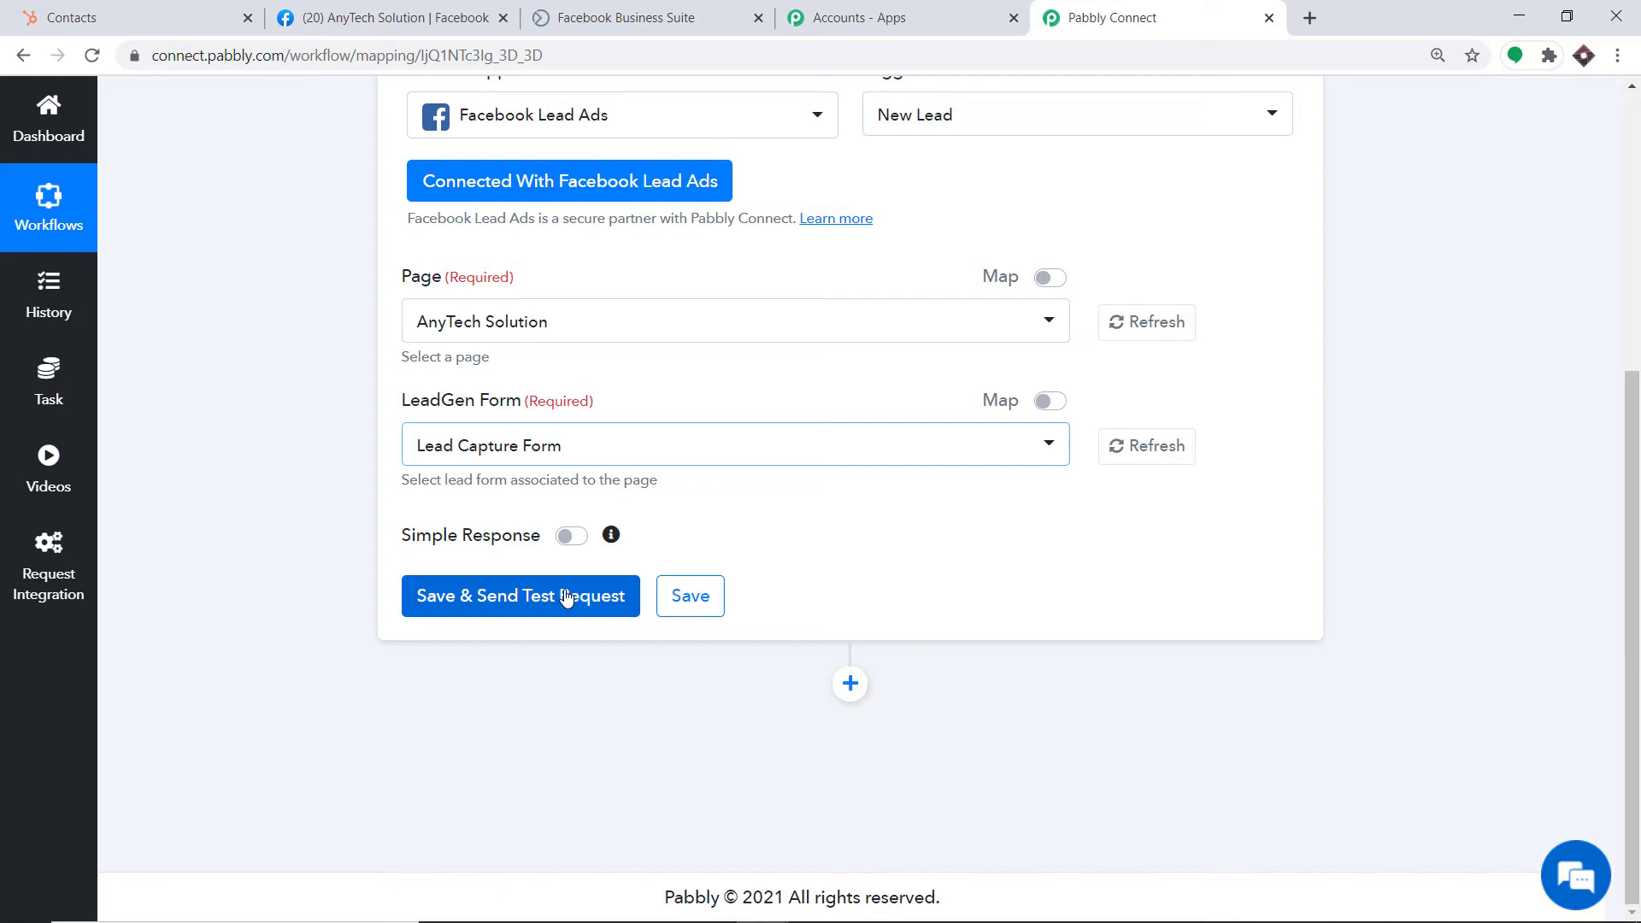
Save the Facebook Lead Ads trigger and review the test lead's name, email and phone fields
{"action": "left_click", "coordinate": [566, 596]}
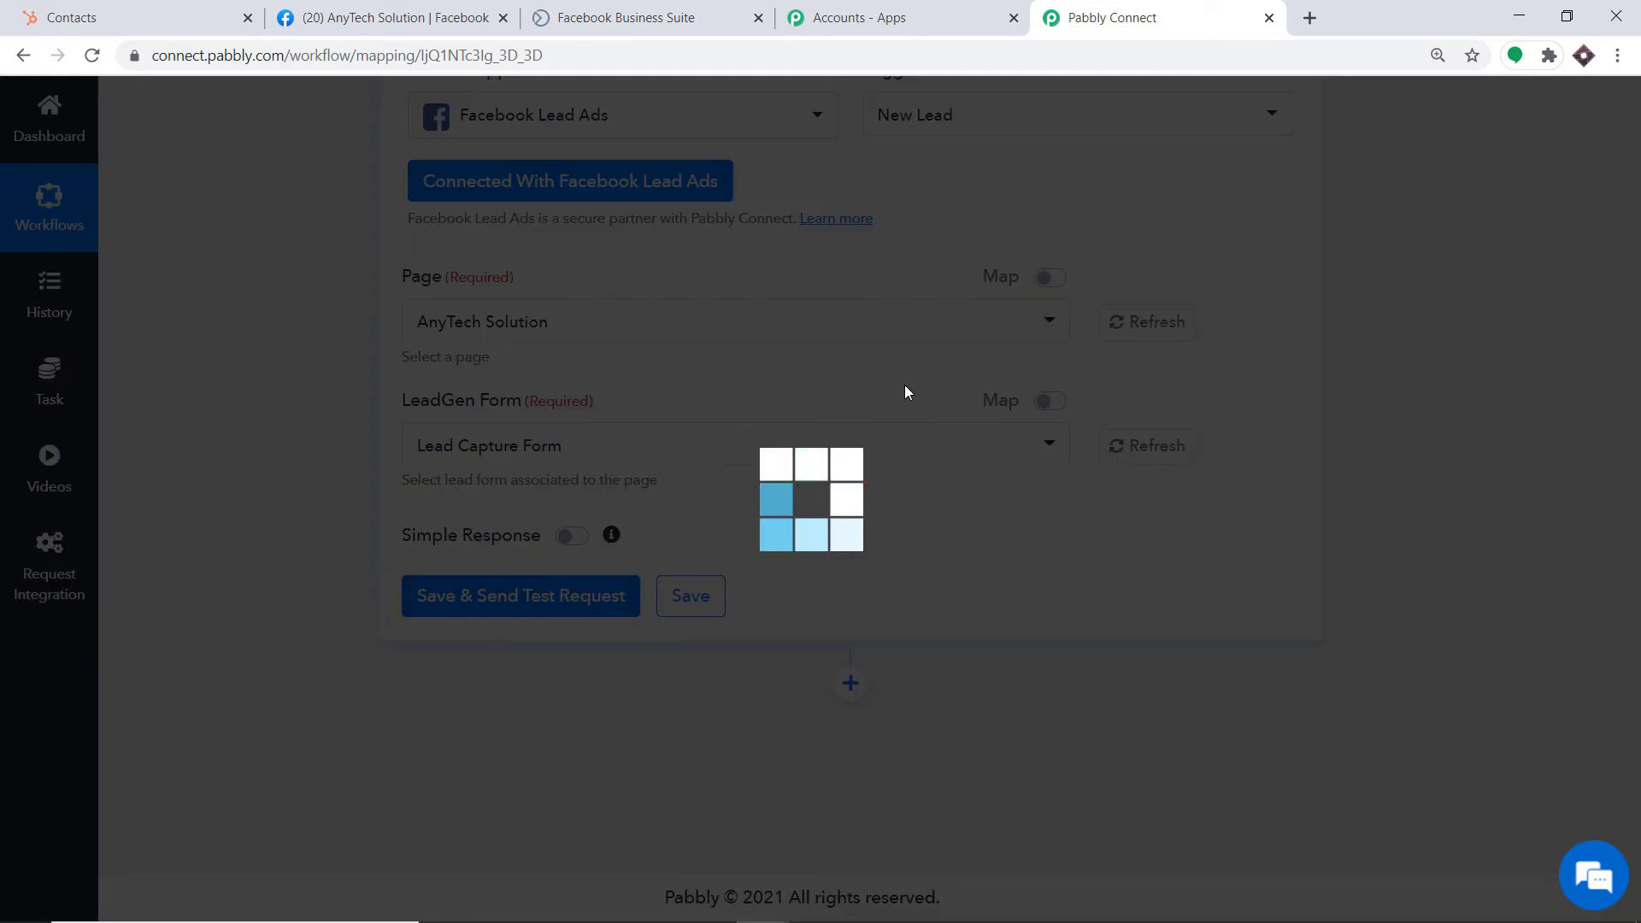
{"action": "scroll", "coordinate": [1013, 574], "scroll_direction": "down", "scroll_amount": 5}
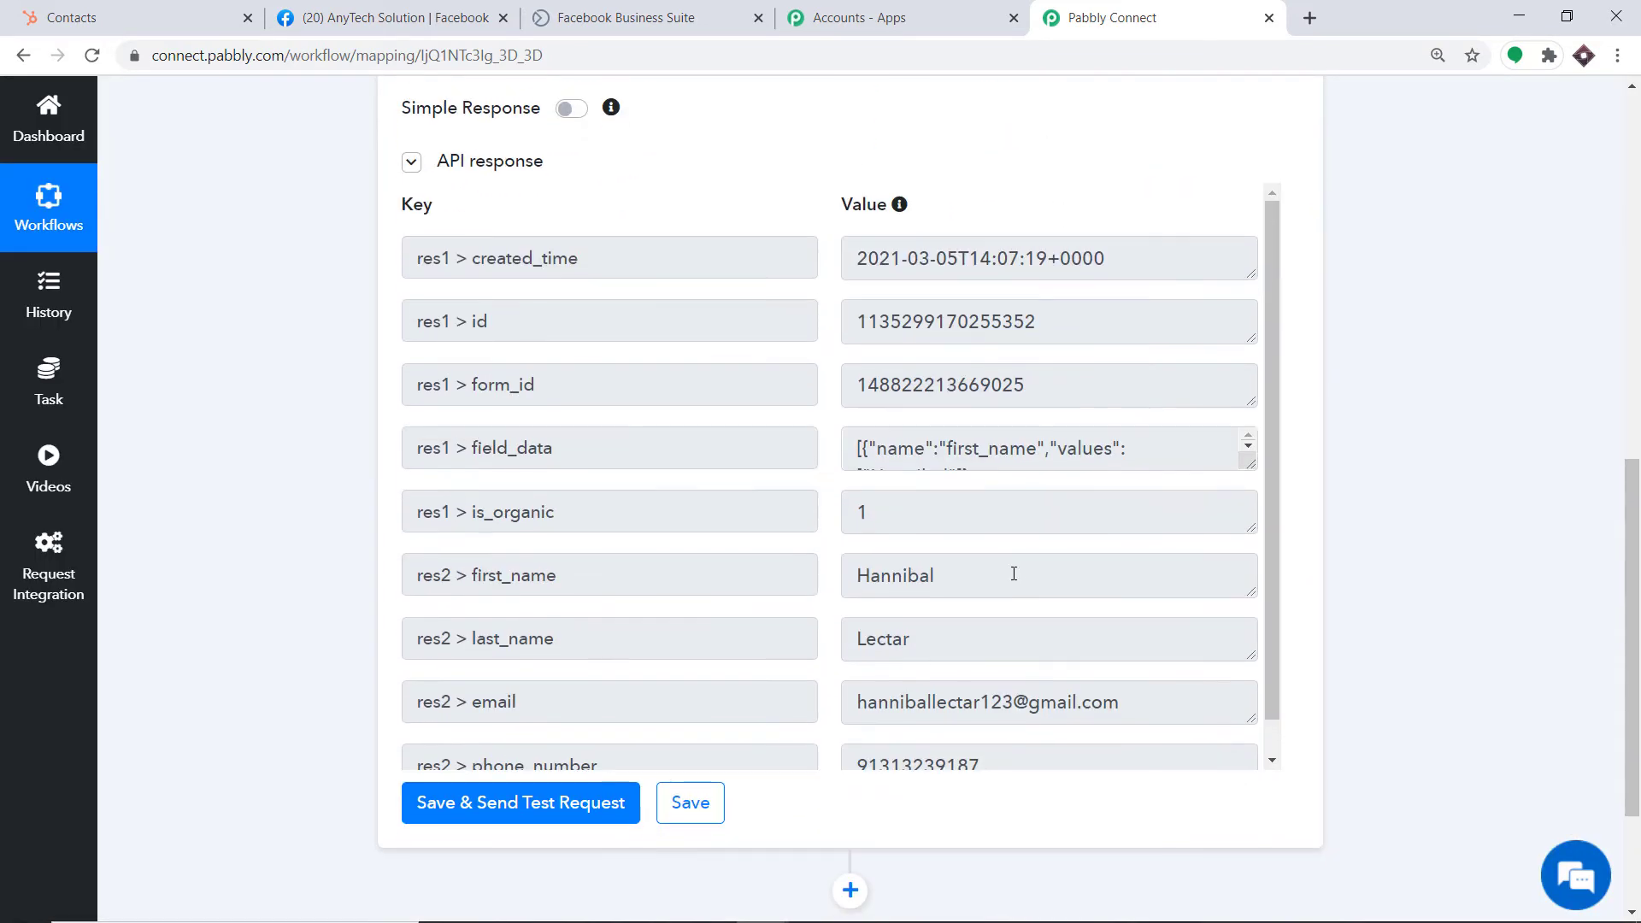
{"action": "scroll", "coordinate": [1084, 532], "scroll_direction": "down", "scroll_amount": 1}
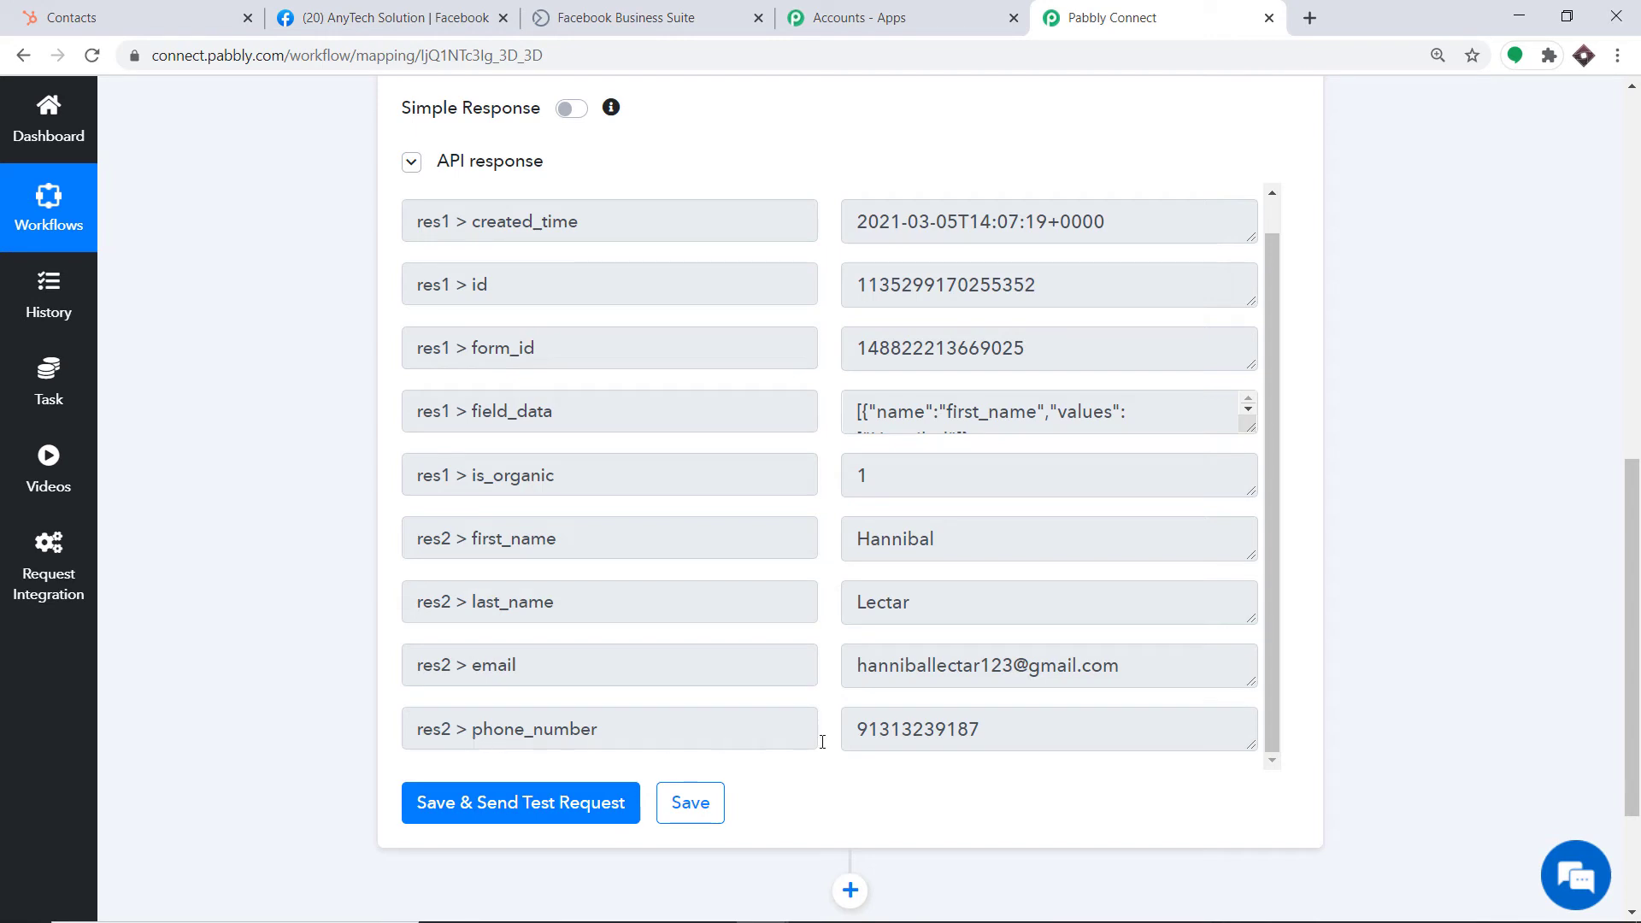
{"action": "scroll", "coordinate": [920, 722], "scroll_direction": "down", "scroll_amount": 2}
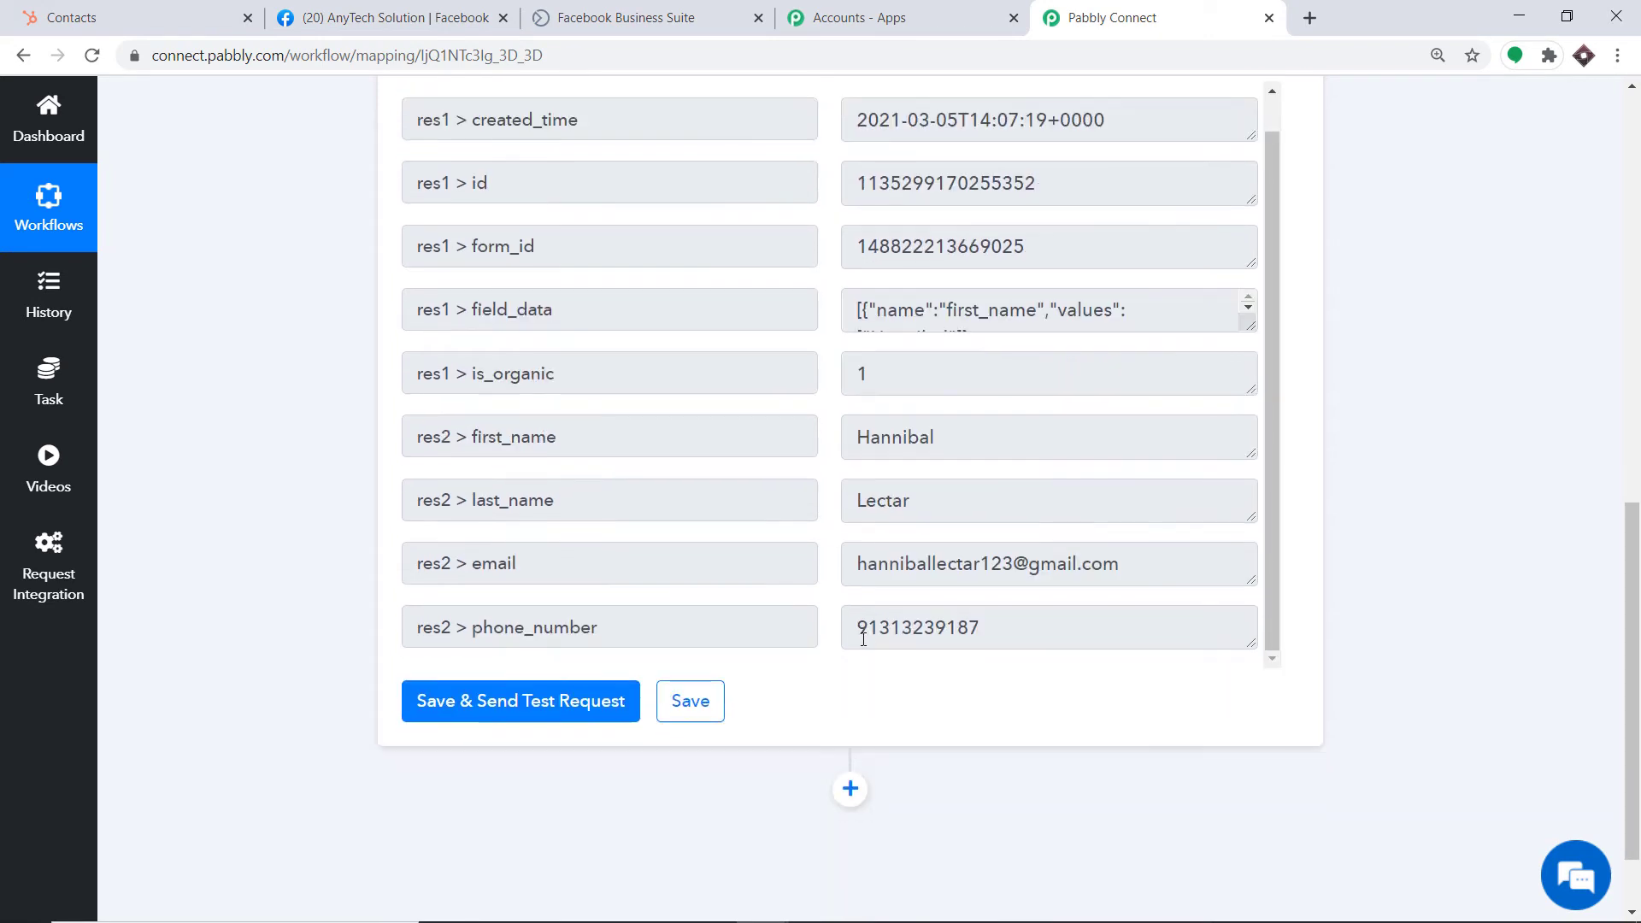
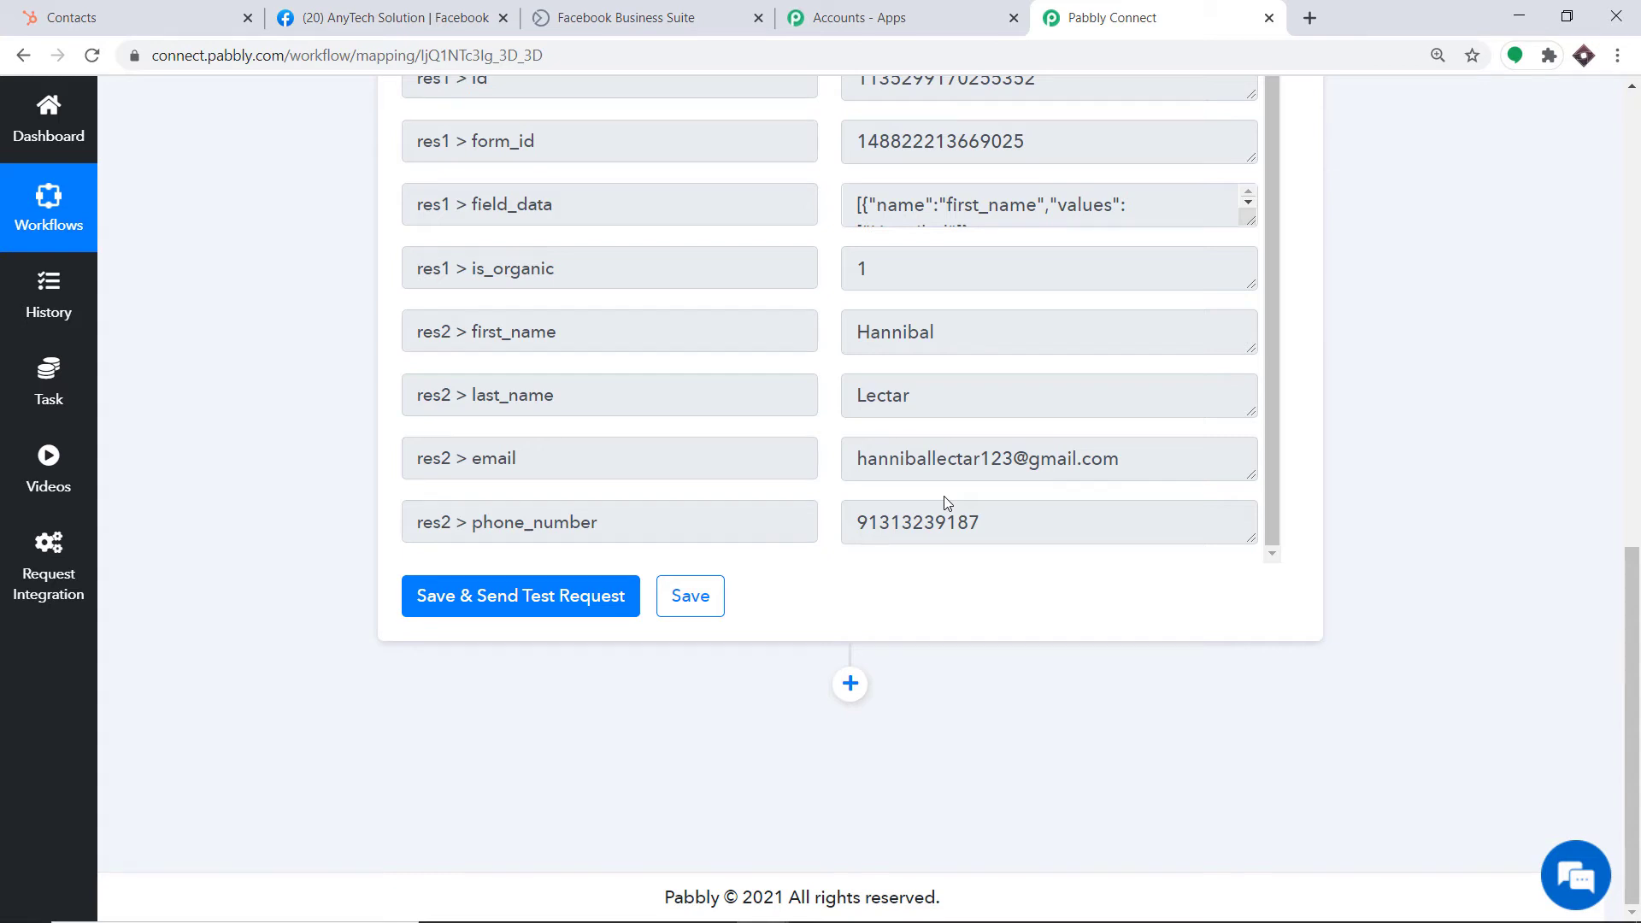
Add a new step below the trigger and choose HubSpot CRM as its app, searching 'hub'
{"action": "left_click", "coordinate": [849, 684]}
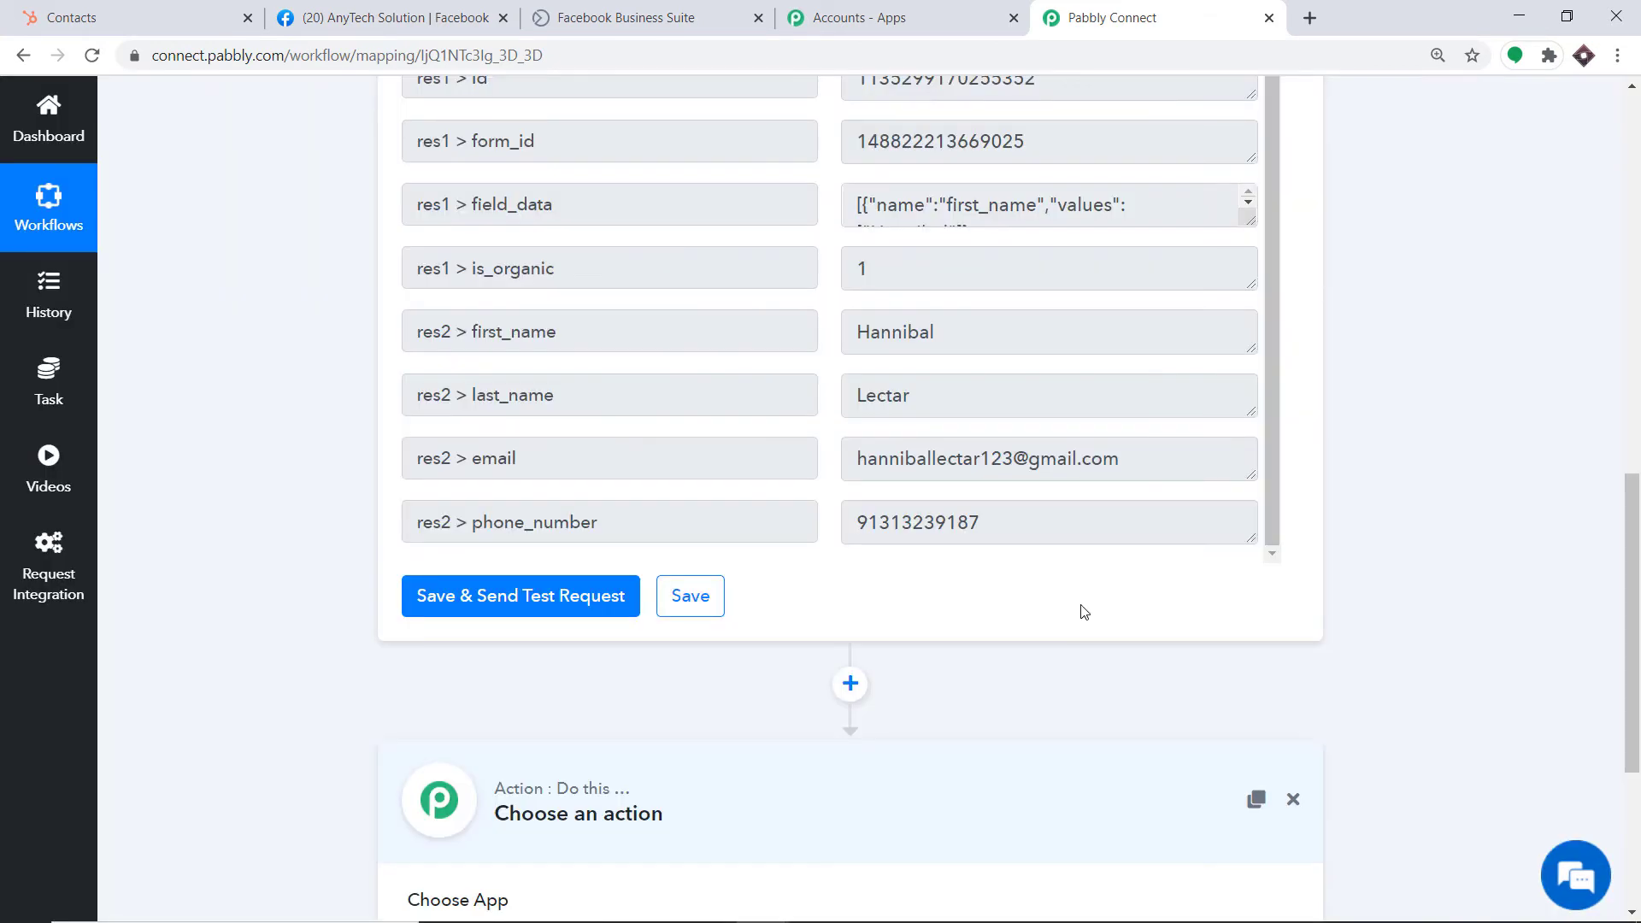
{"action": "left_click_drag", "start_coordinate": [1631, 599], "coordinate": [1631, 731]}
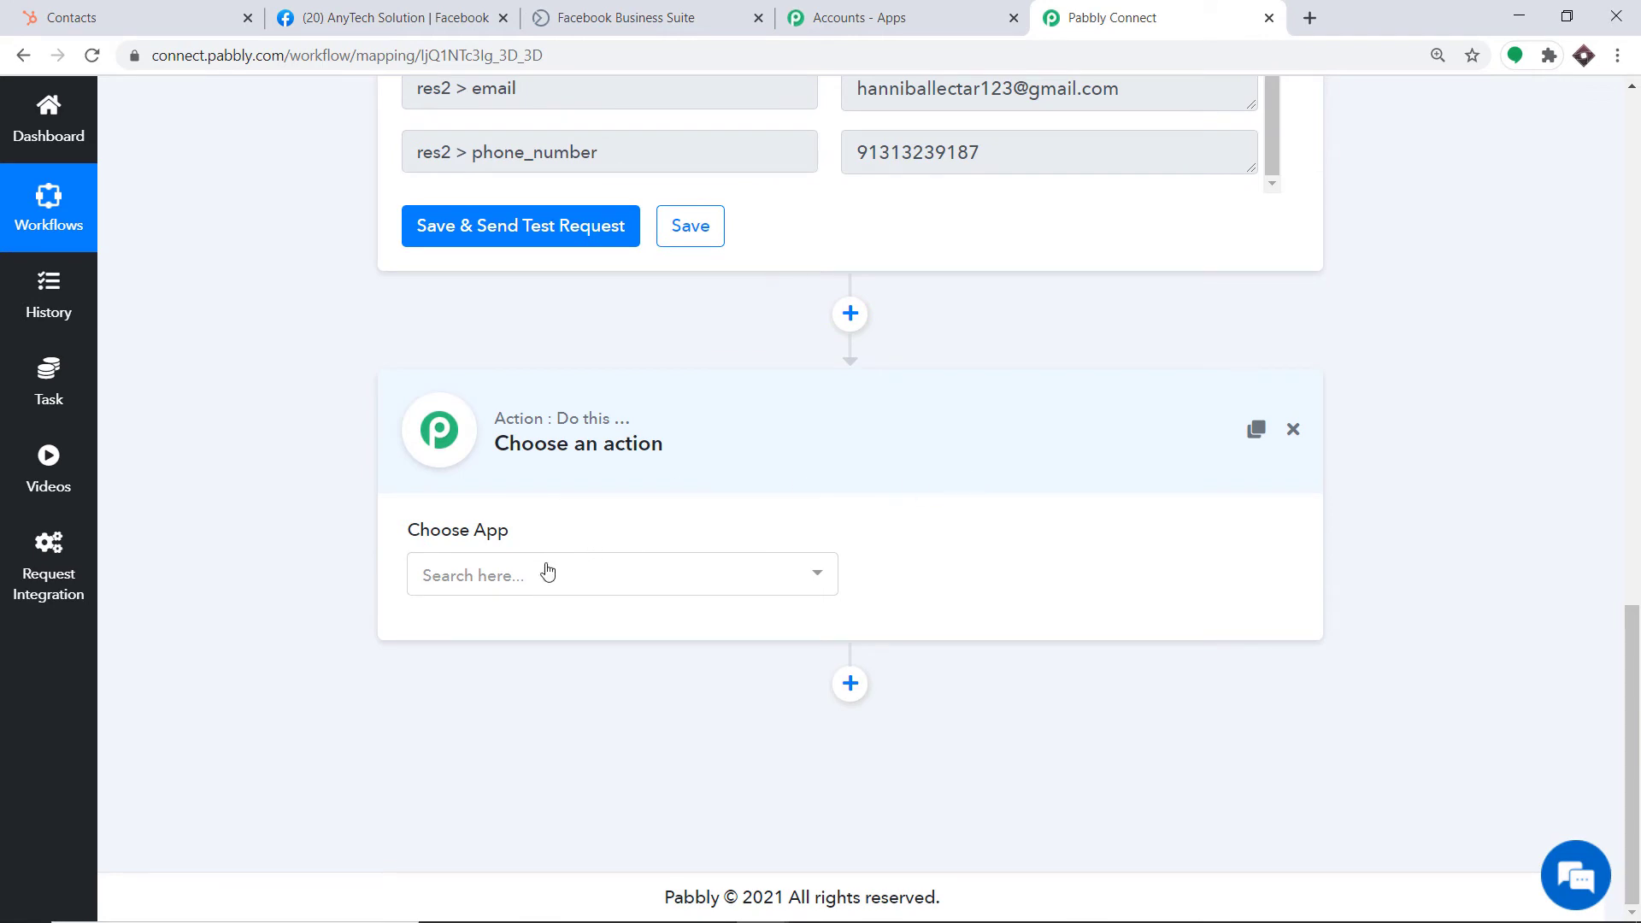
{"action": "left_click", "coordinate": [516, 586]}
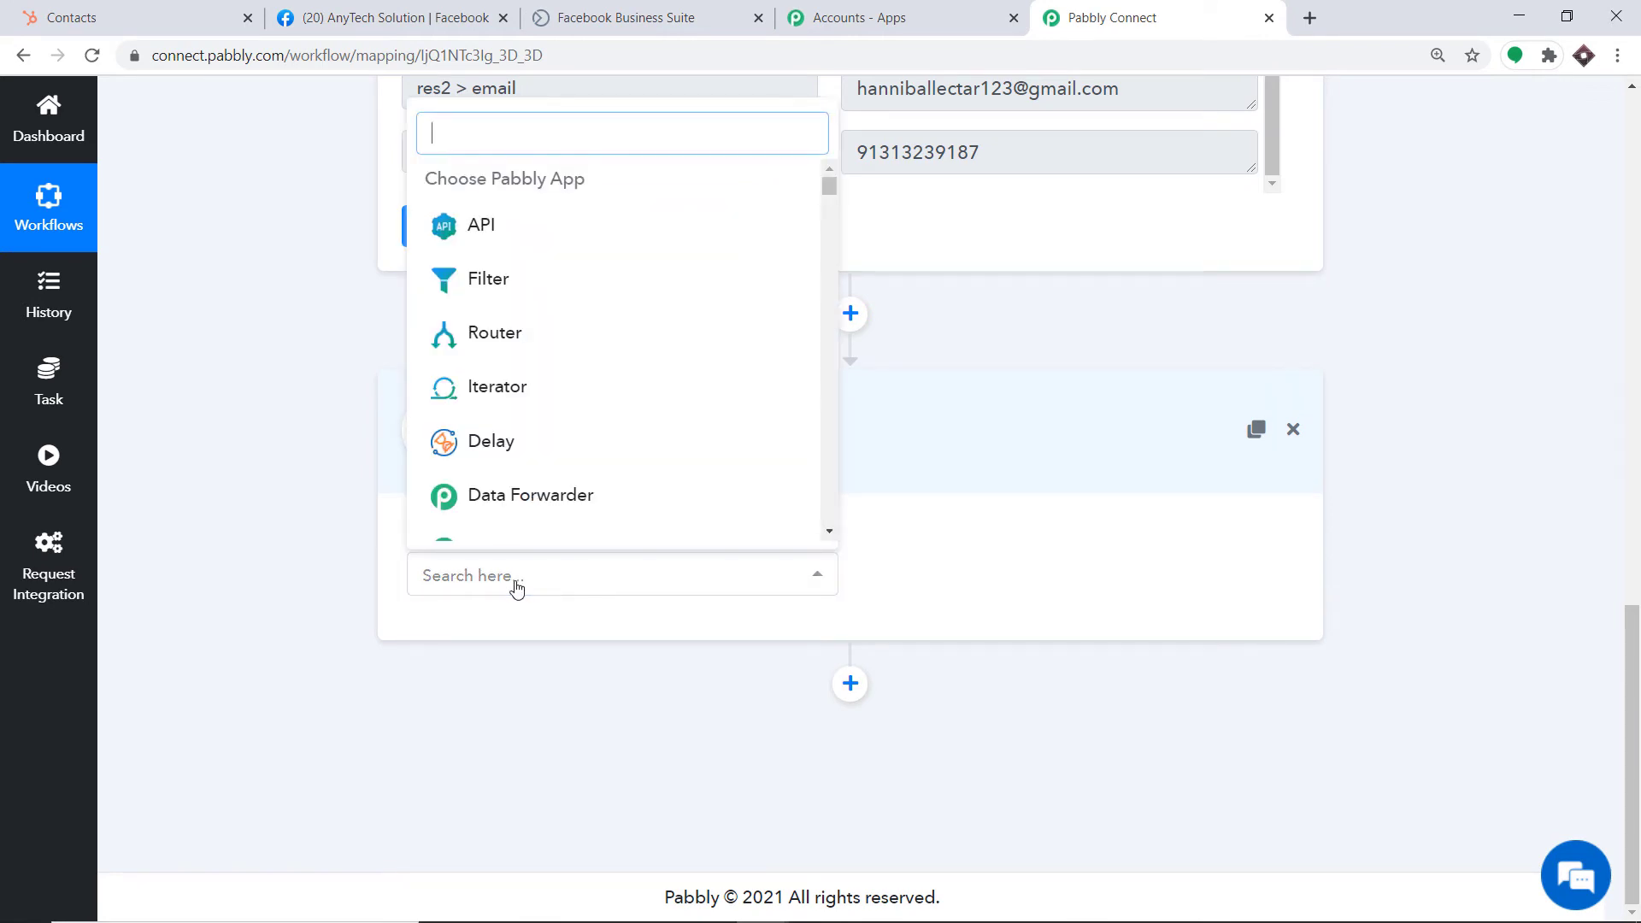
{"action": "type", "text": "hub"}
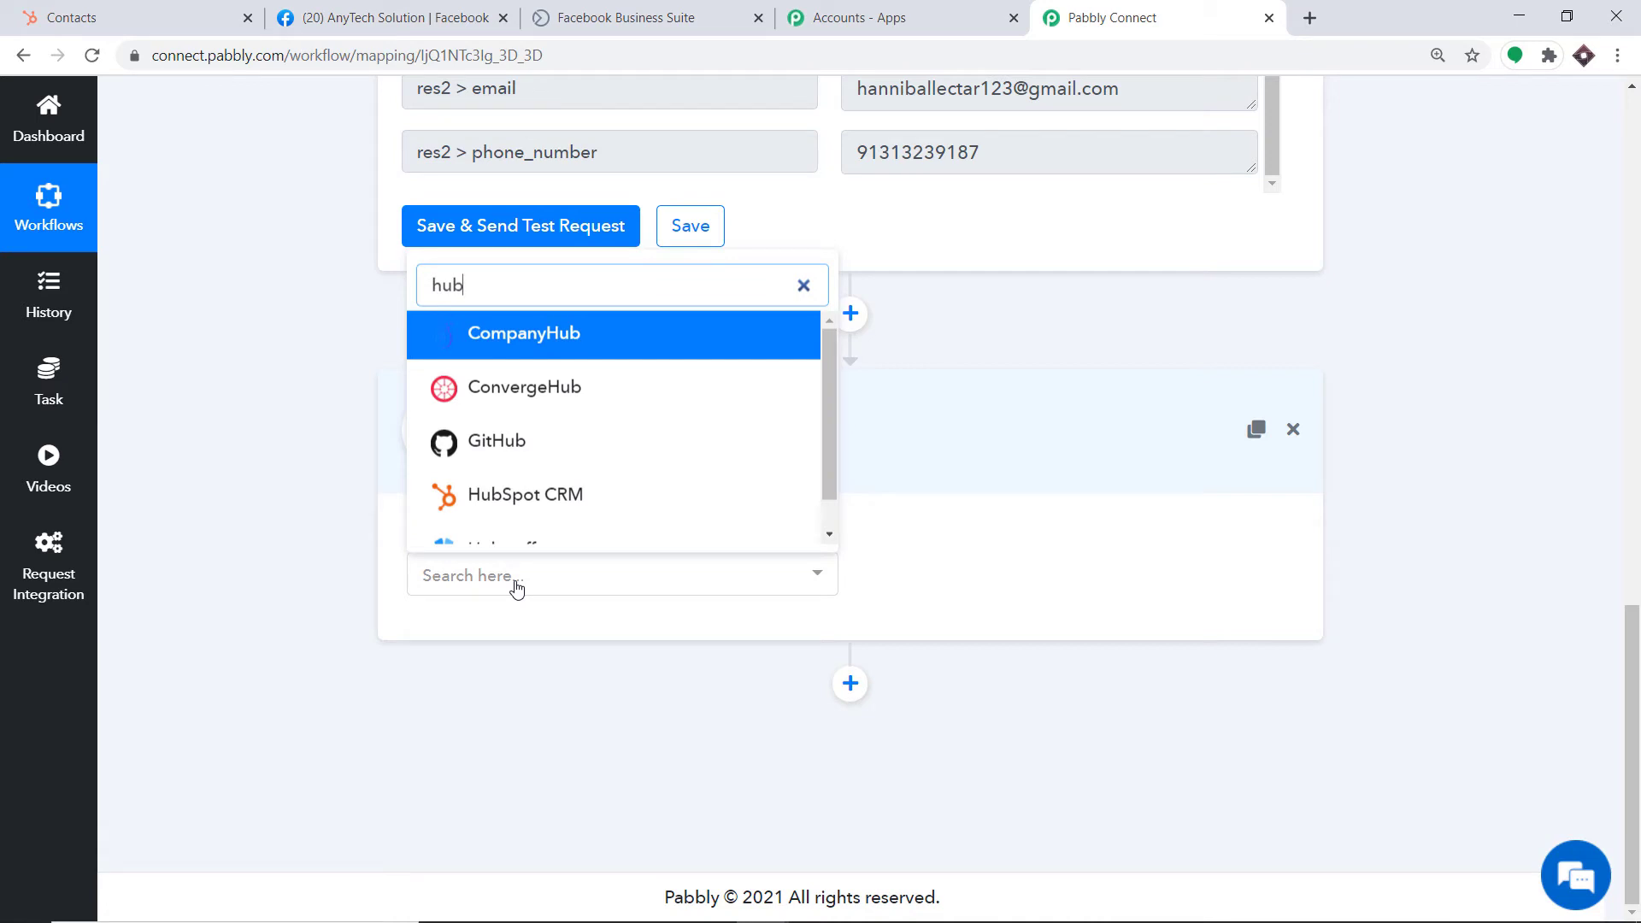
{"action": "left_click", "coordinate": [516, 494]}
Set the HubSpot action event to Create a New Contact
{"action": "left_click", "coordinate": [982, 569]}
{"action": "left_click", "coordinate": [985, 222]}
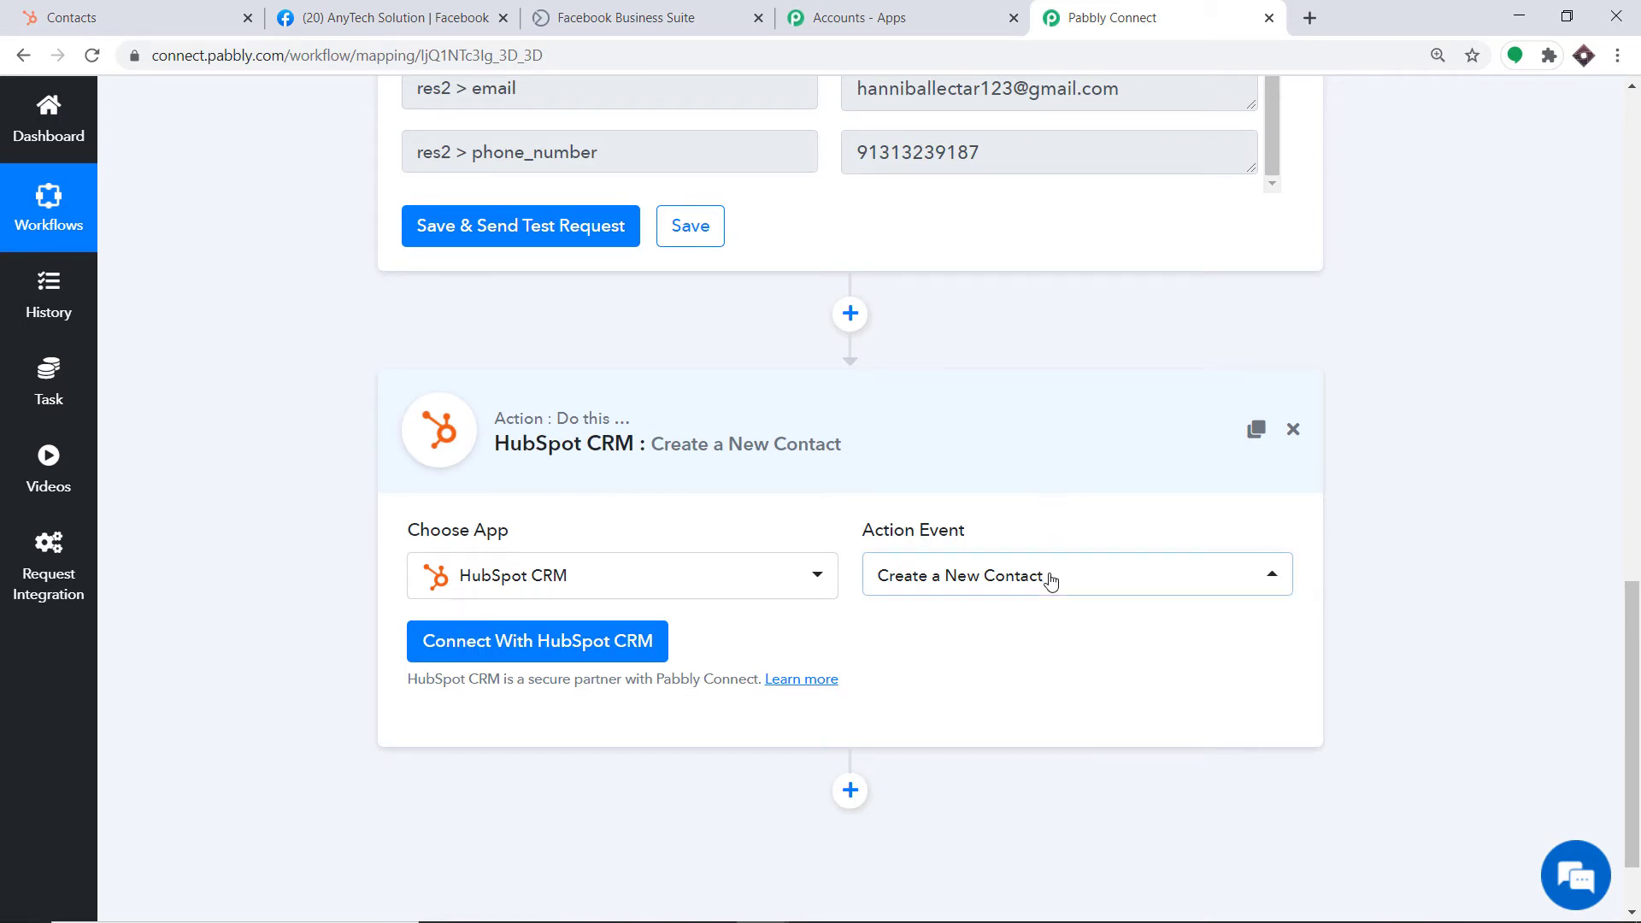
{"action": "left_click", "coordinate": [1051, 581]}
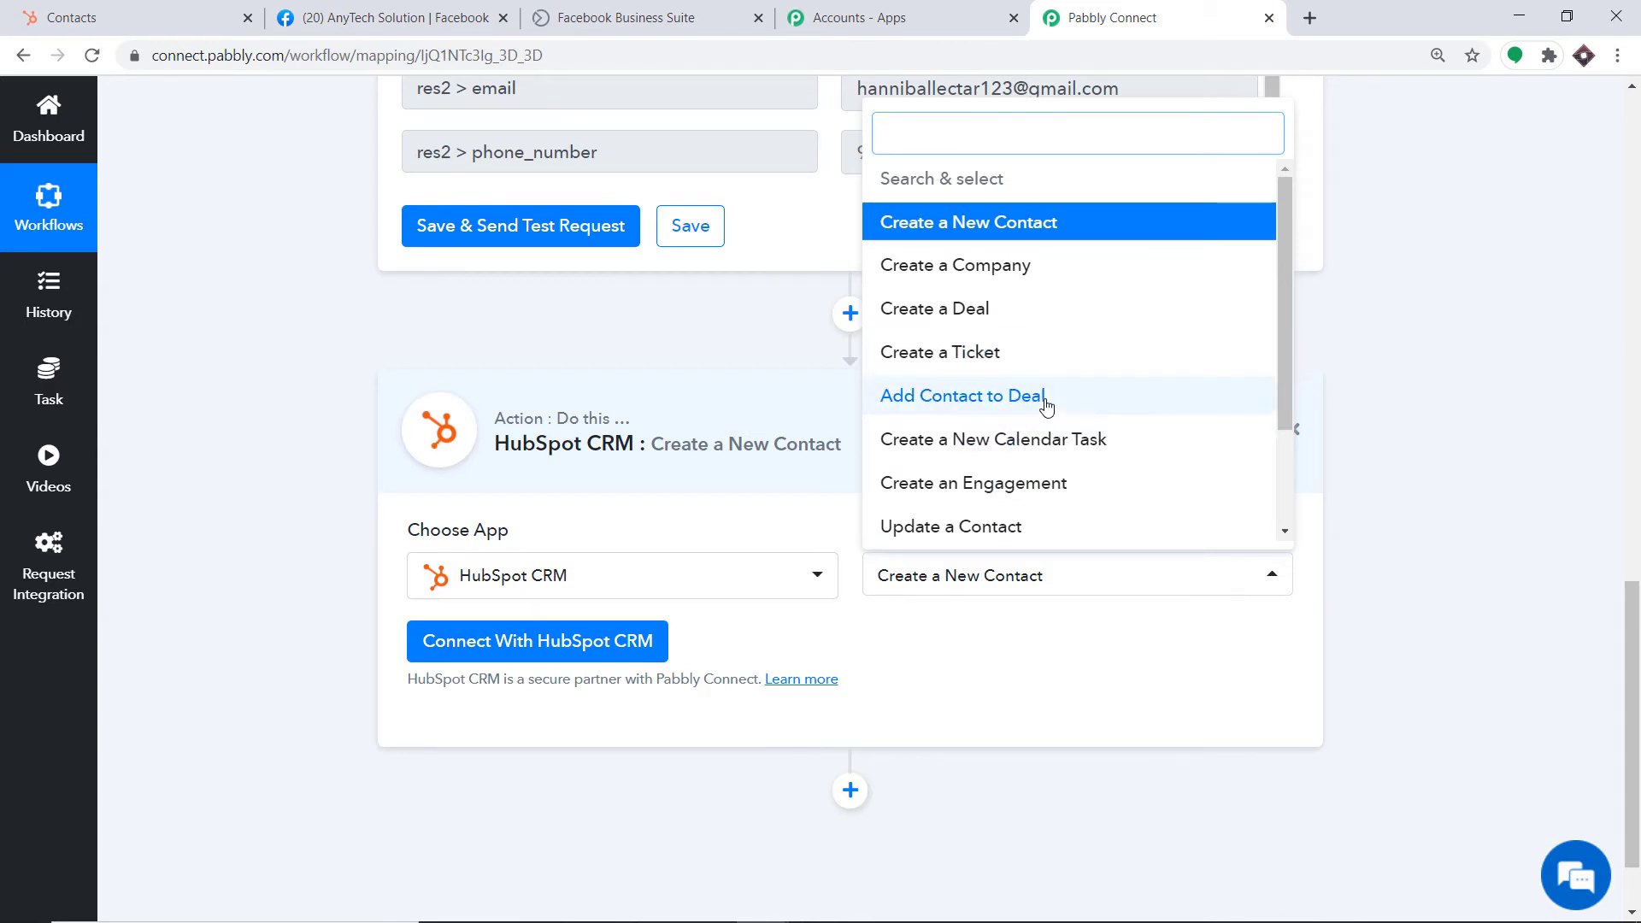
{"action": "scroll", "coordinate": [1051, 427], "scroll_direction": "down", "scroll_amount": 3}
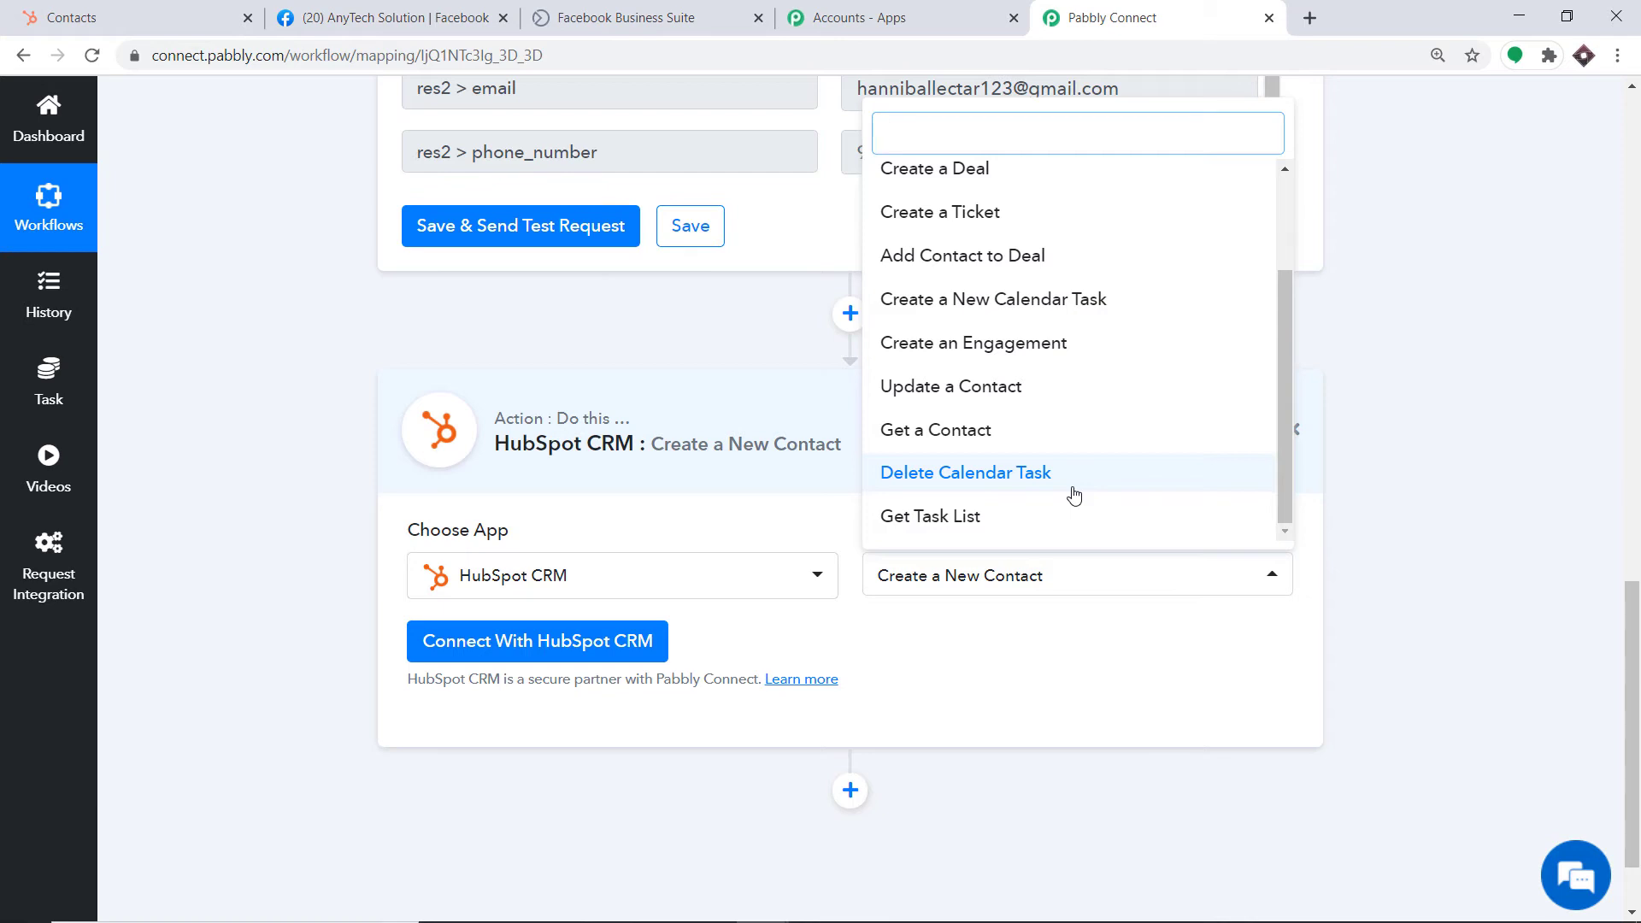
{"action": "left_click", "coordinate": [1055, 706]}
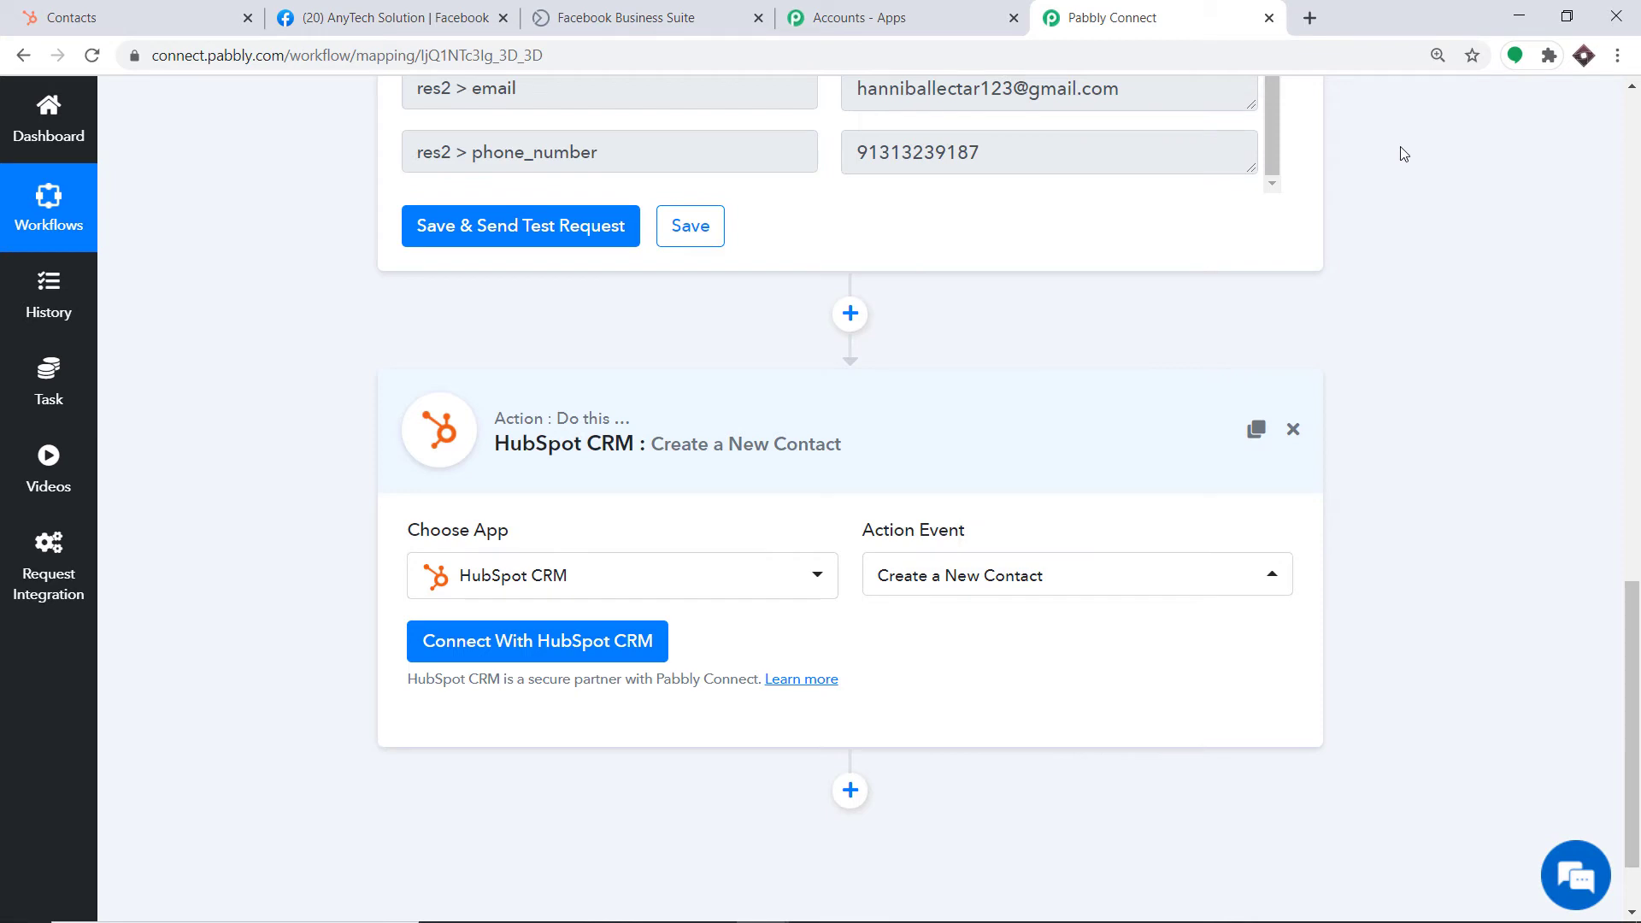
Begin connecting the HubSpot CRM account, then go to the HubSpot Contacts tab
{"action": "left_click", "coordinate": [542, 648]}
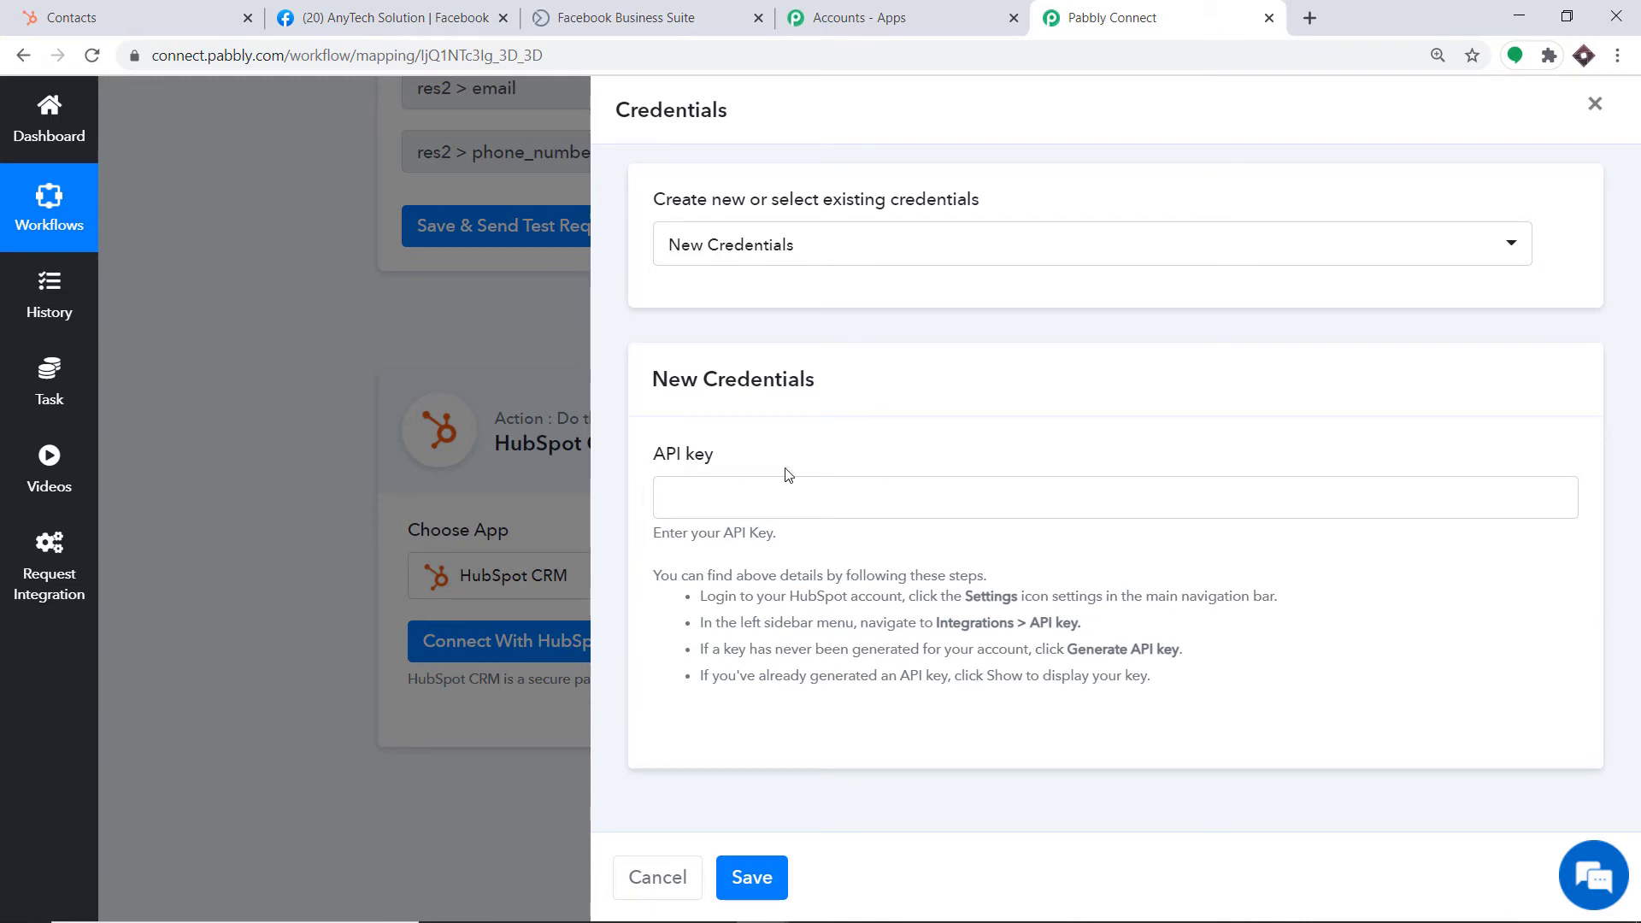
{"action": "left_click", "coordinate": [216, 7]}
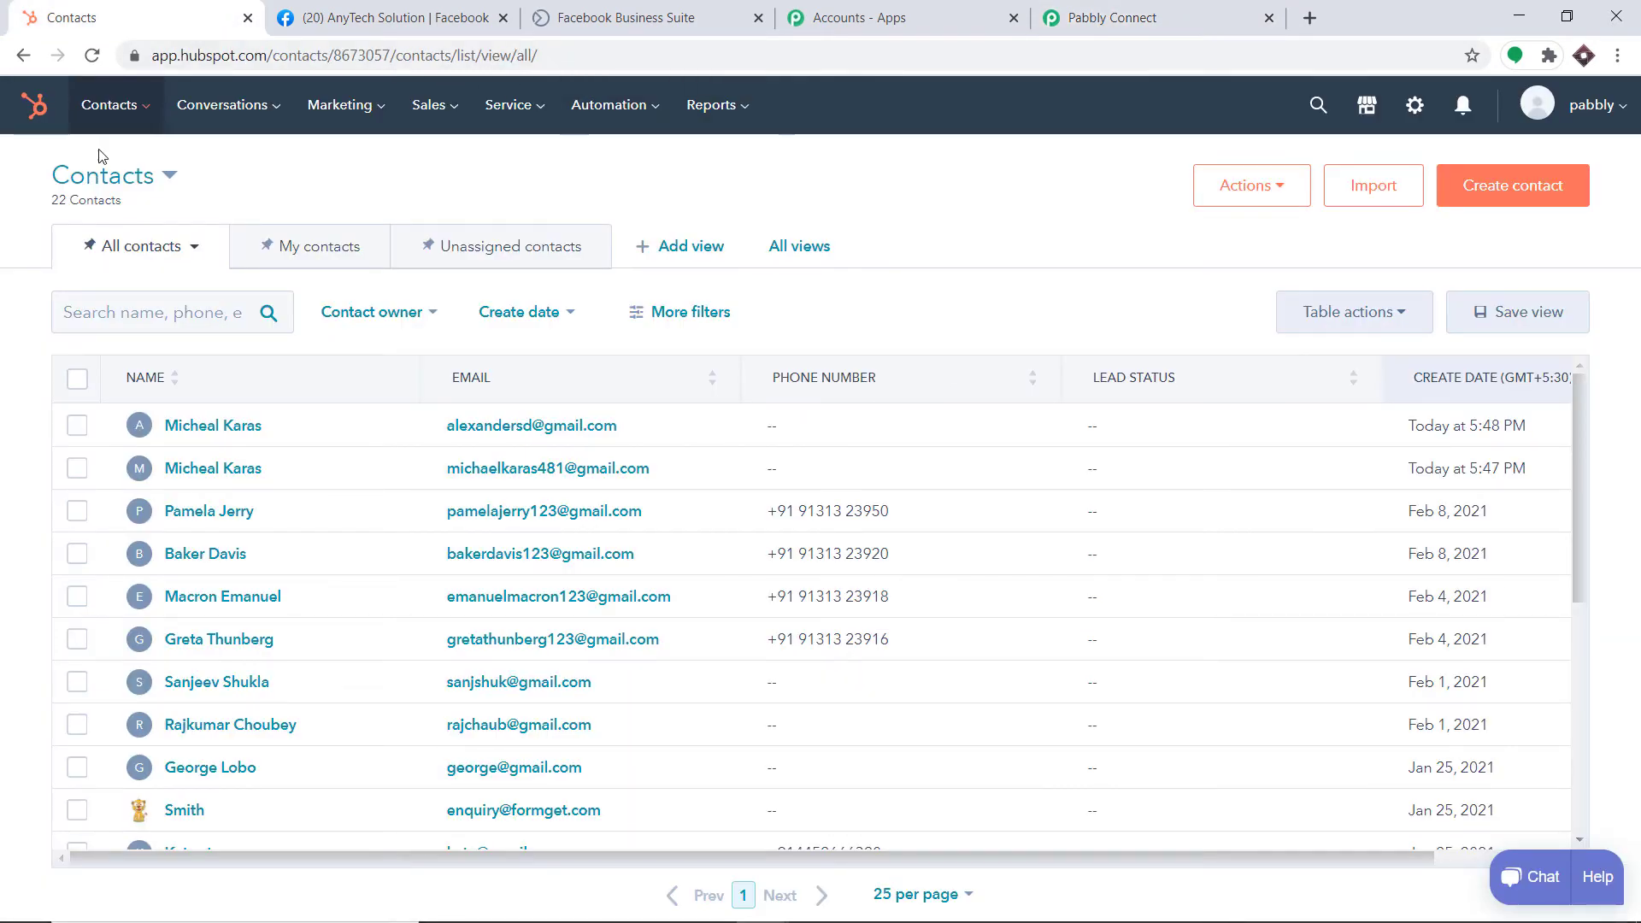
Reveal and copy the API key from HubSpot's Settings > Integrations > API Key page
{"action": "left_click", "coordinate": [1416, 106]}
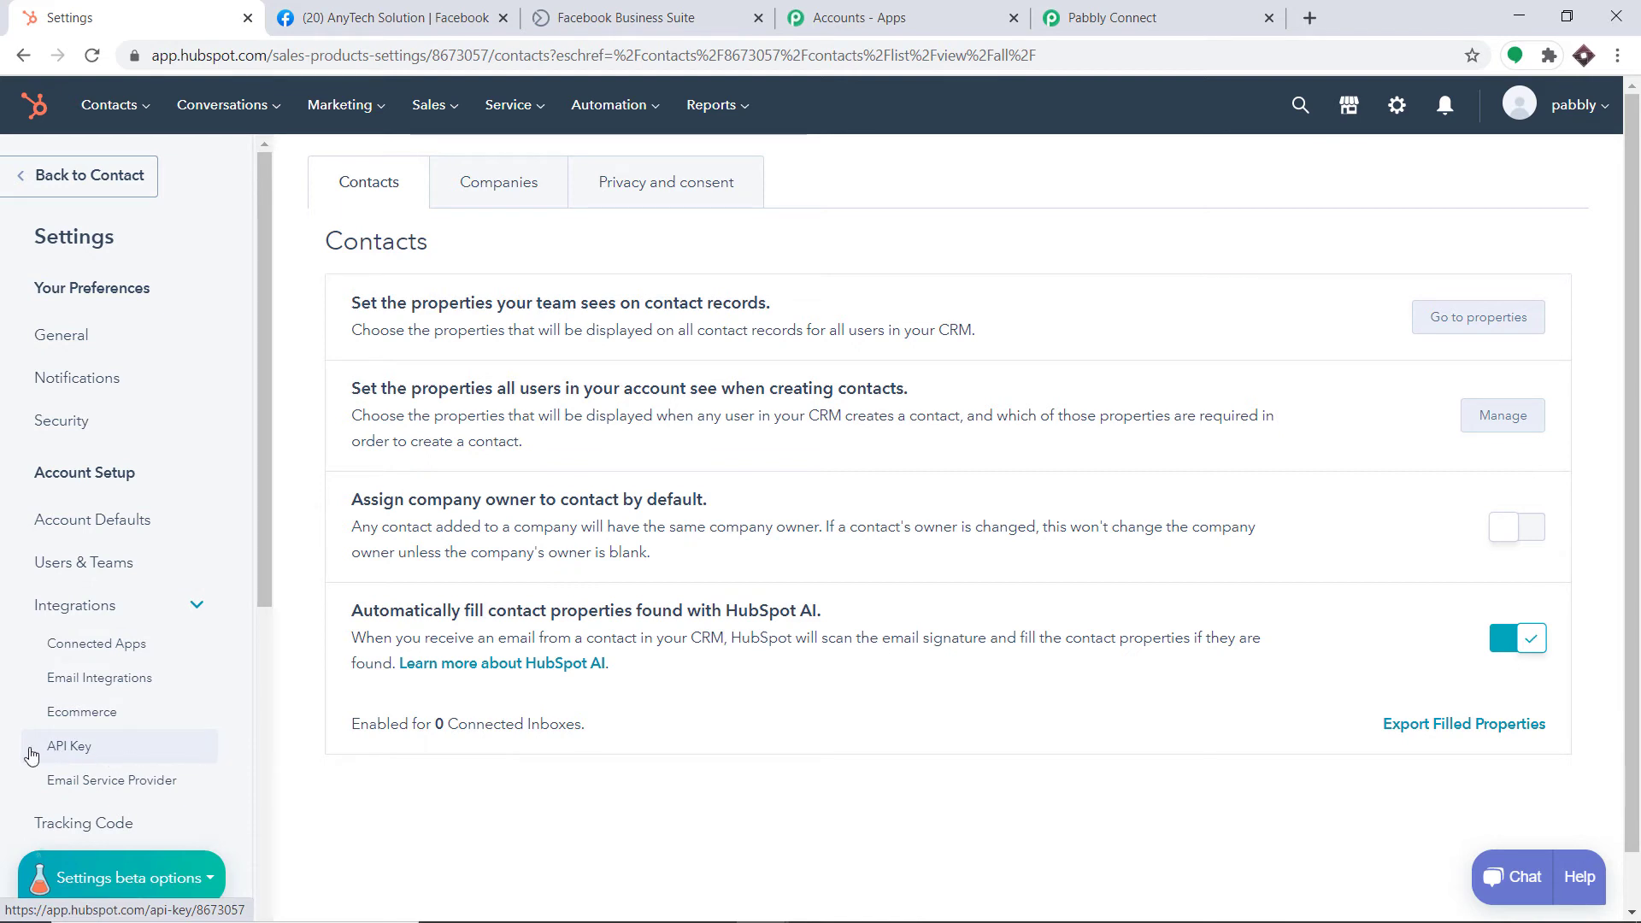
{"action": "left_click", "coordinate": [90, 754]}
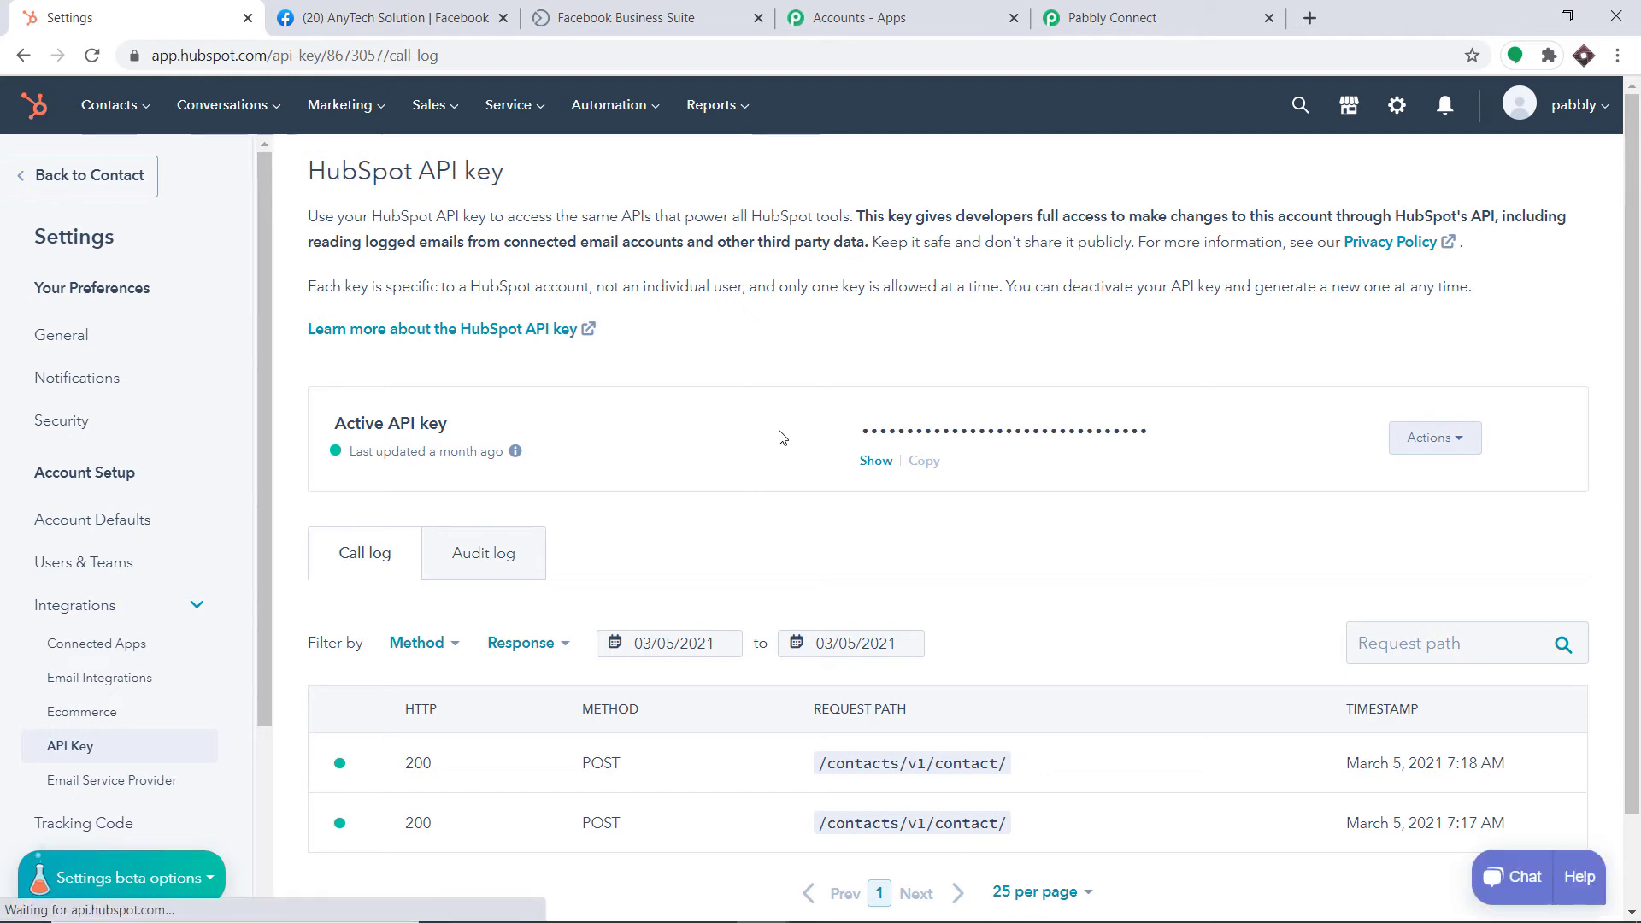
{"action": "left_click", "coordinate": [875, 460]}
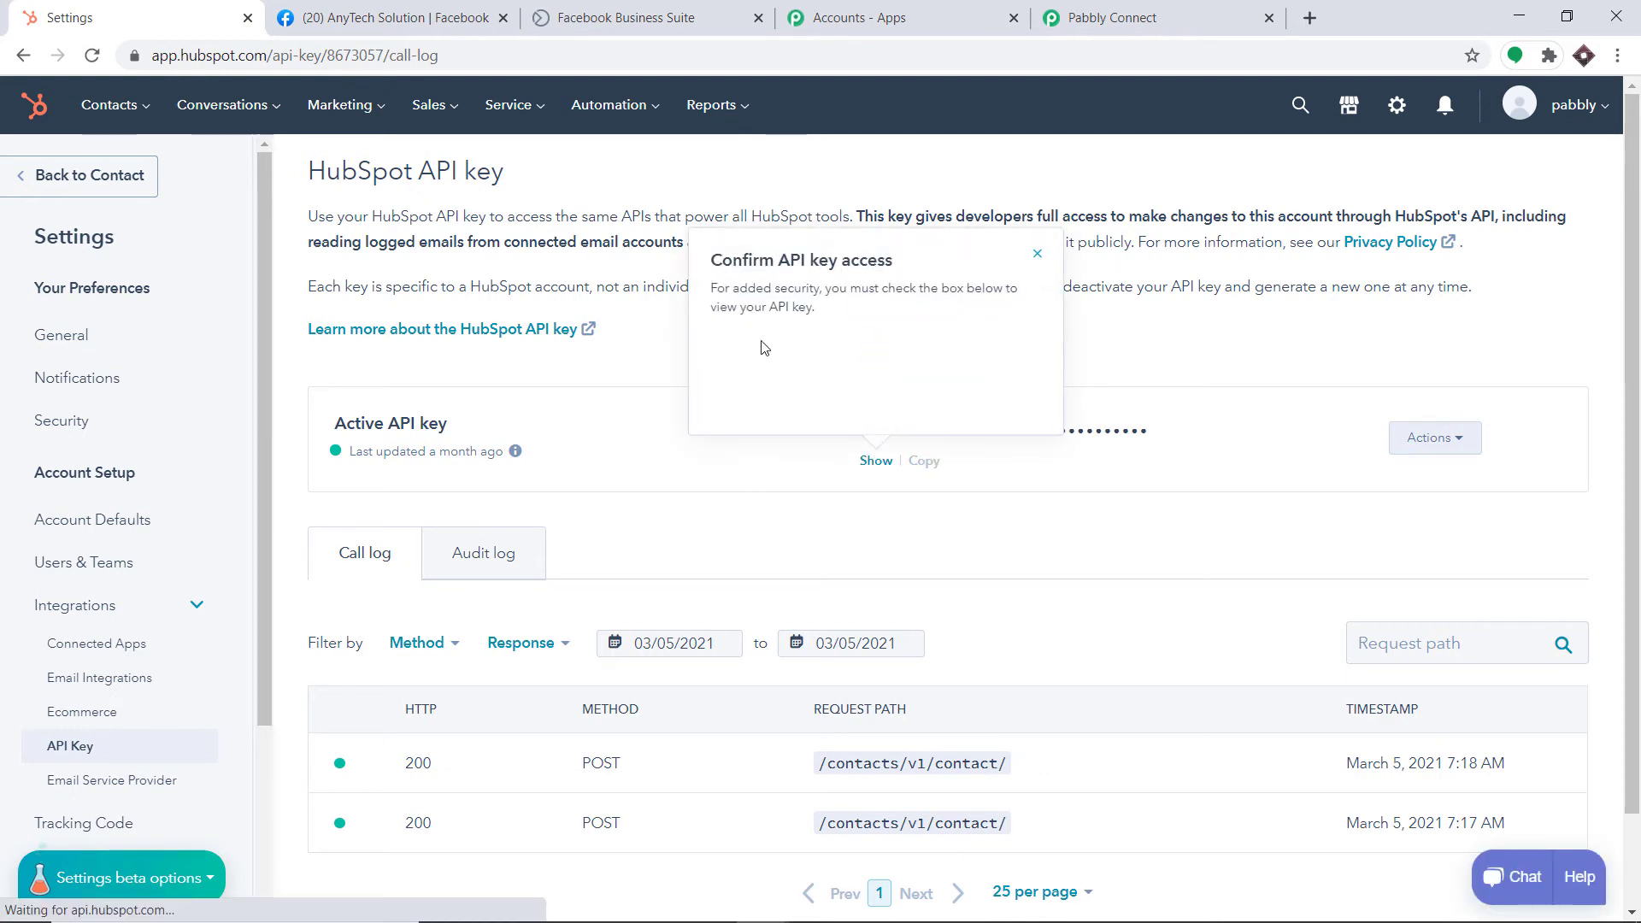
{"action": "left_click", "coordinate": [925, 462]}
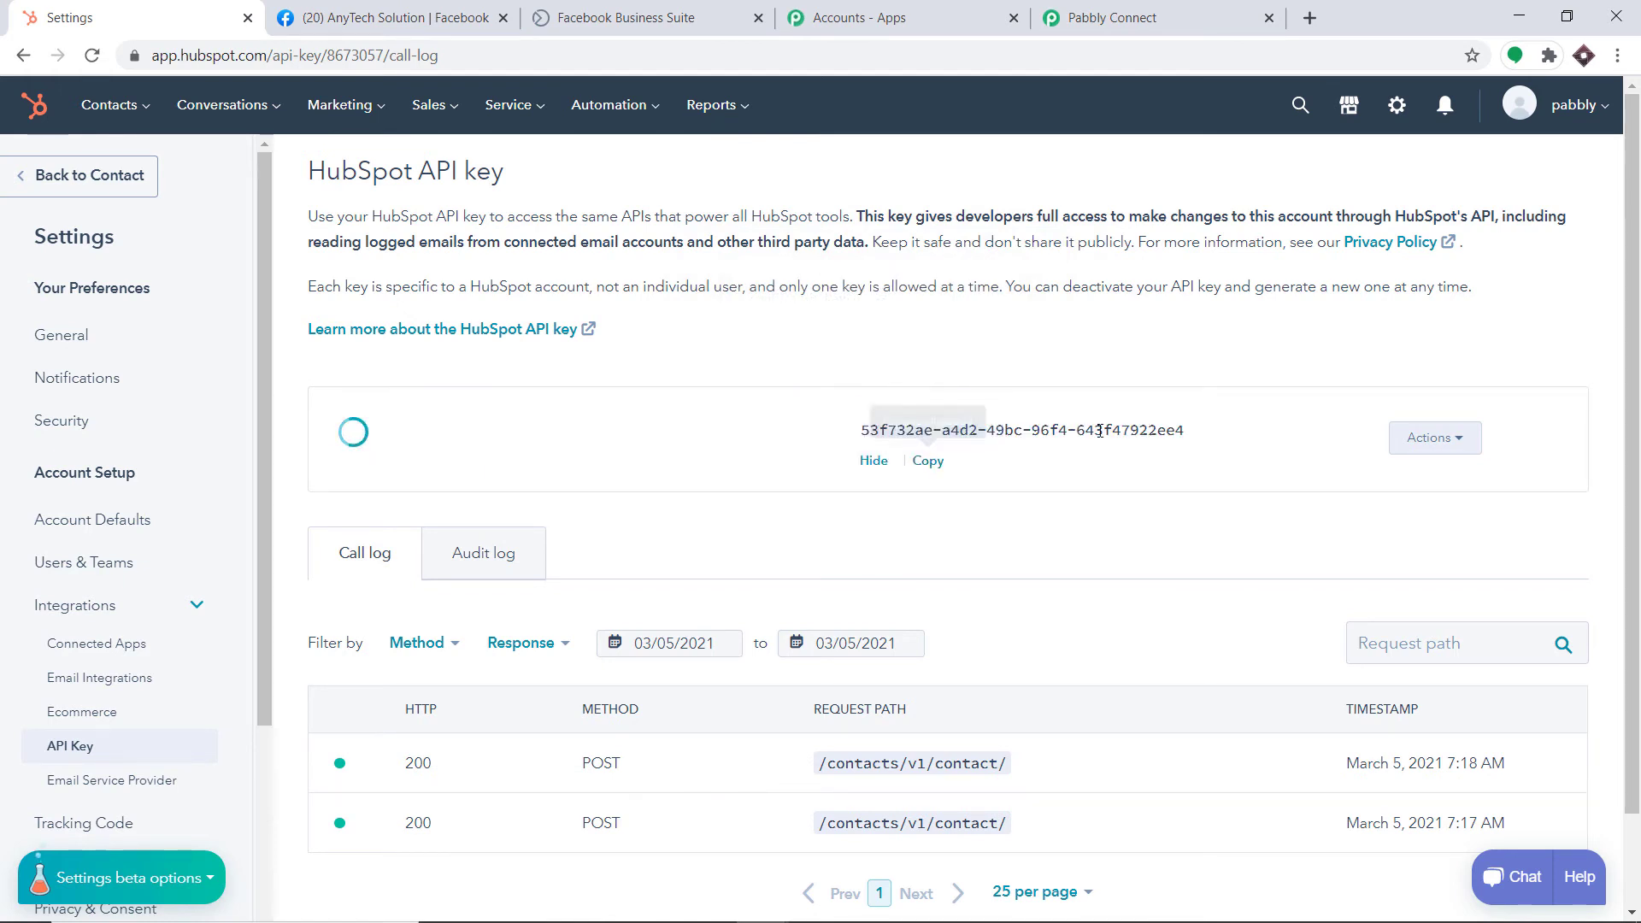
{"action": "left_click", "coordinate": [932, 464]}
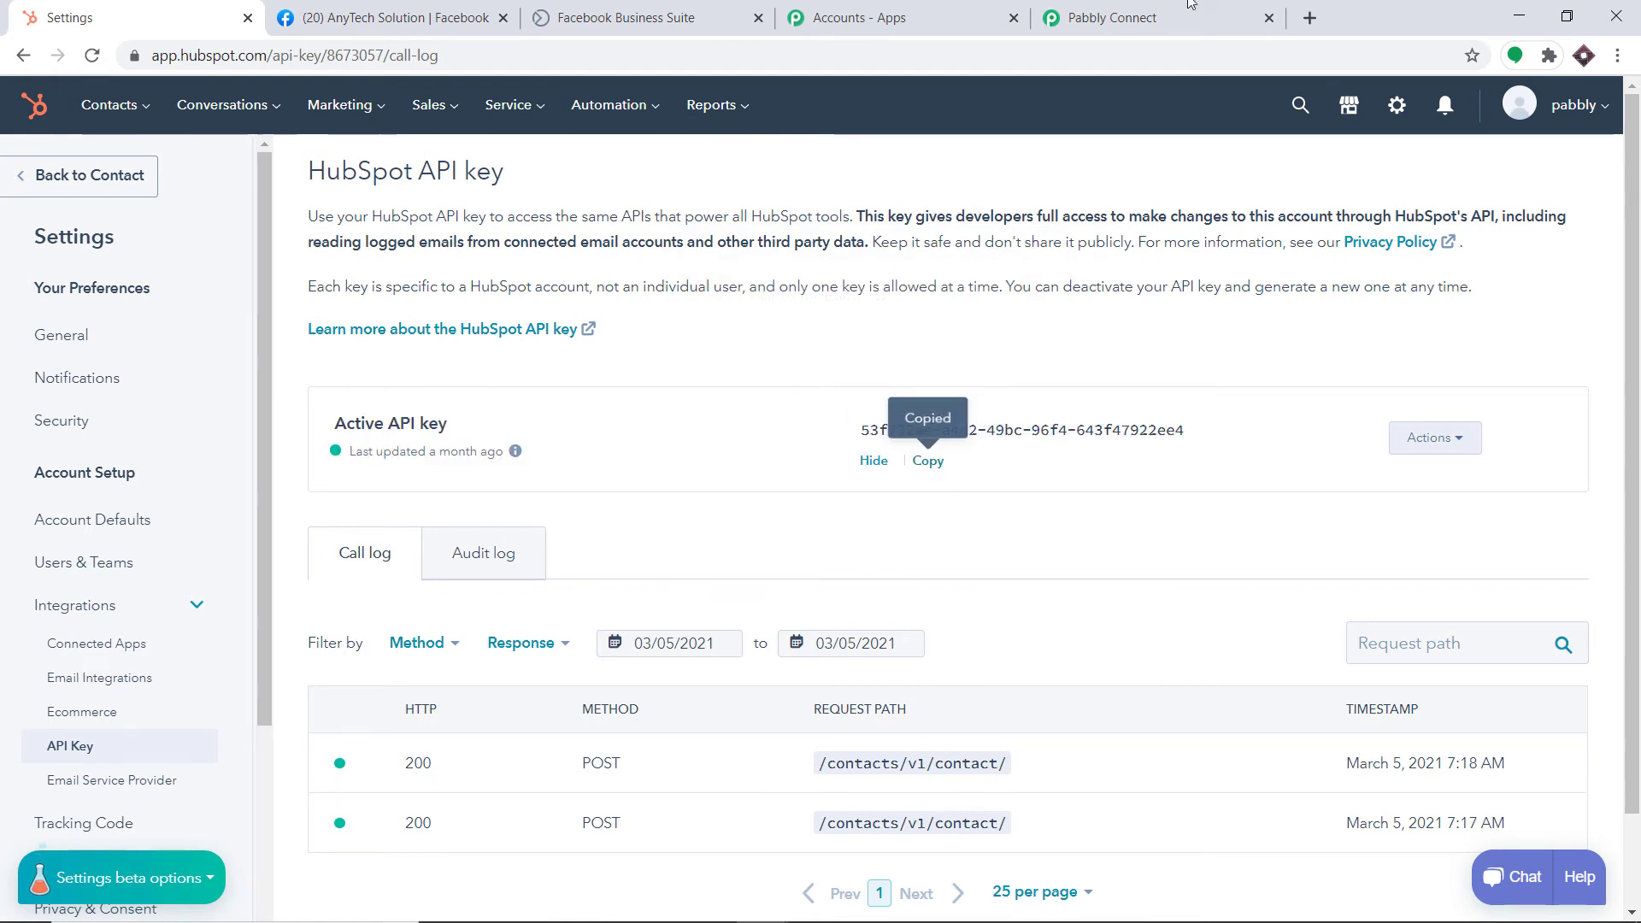
Paste the copied API key into Pabbly's HubSpot credentials field and save the connection
{"action": "left_click", "coordinate": [1158, 19]}
{"action": "left_click", "coordinate": [696, 502]}
{"action": "right_click", "coordinate": [697, 503]}
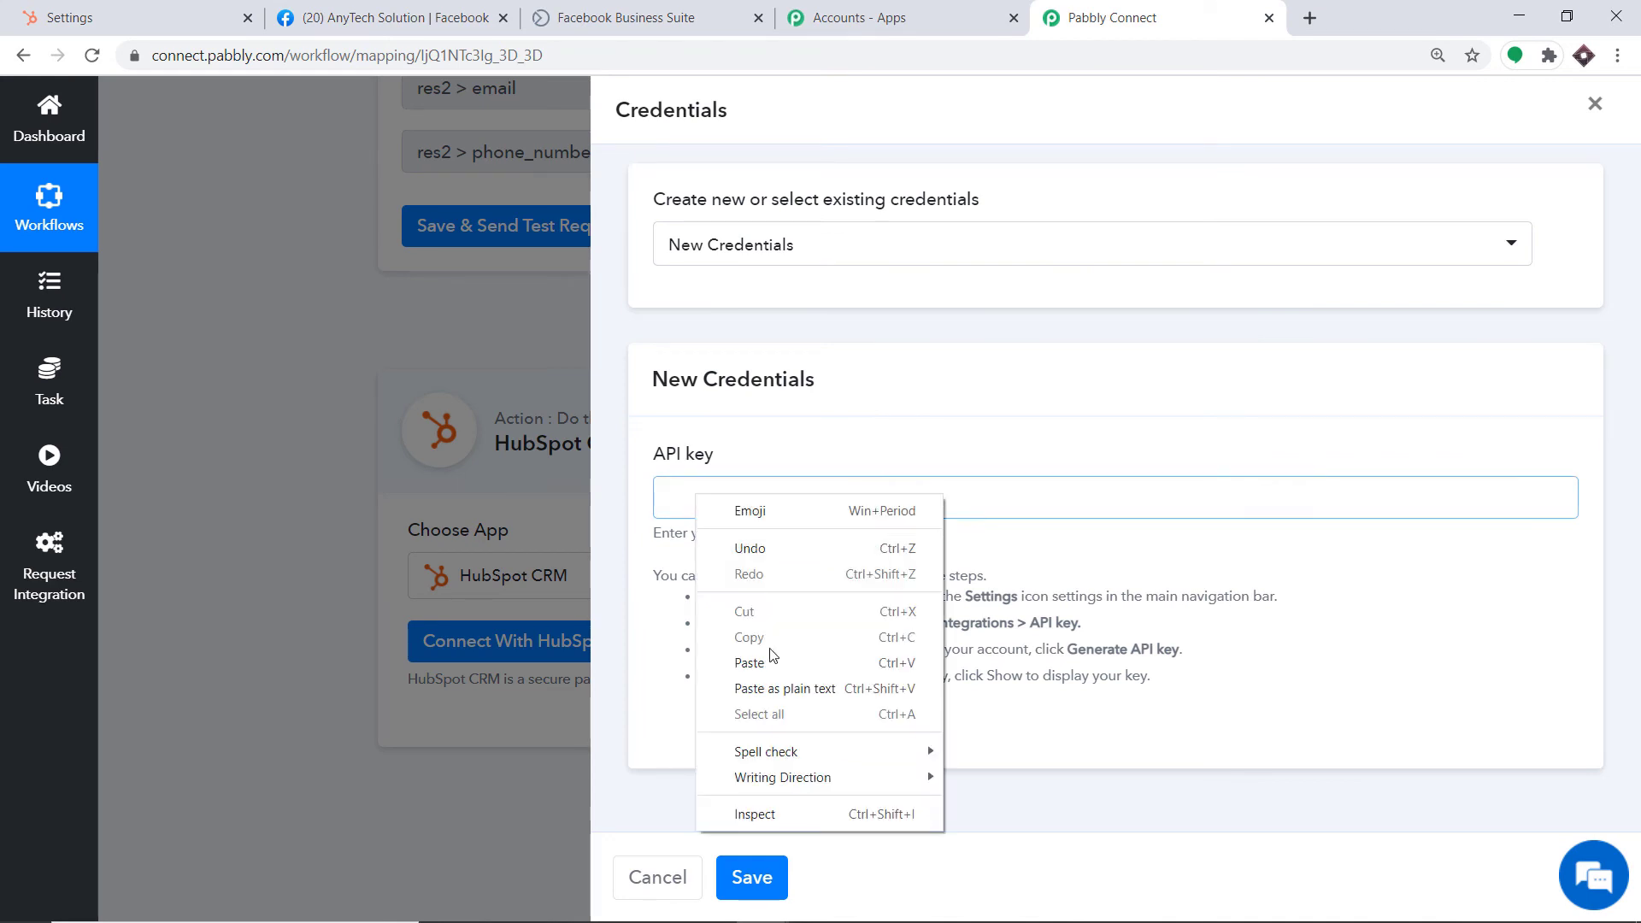
{"action": "left_click", "coordinate": [740, 660]}
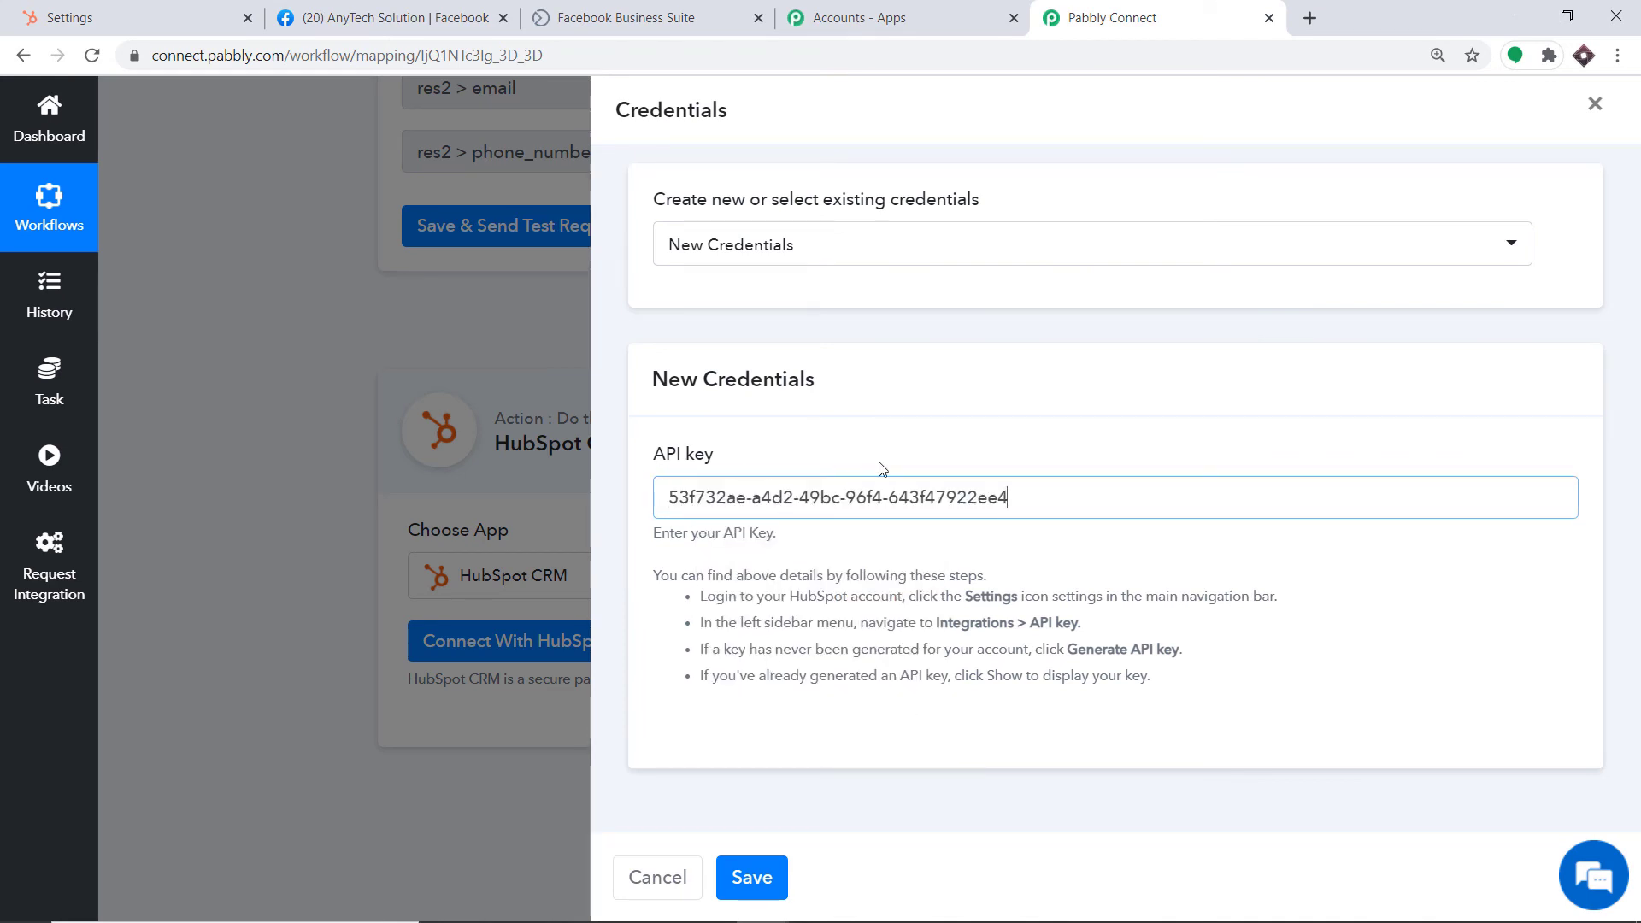
{"action": "left_click", "coordinate": [749, 878]}
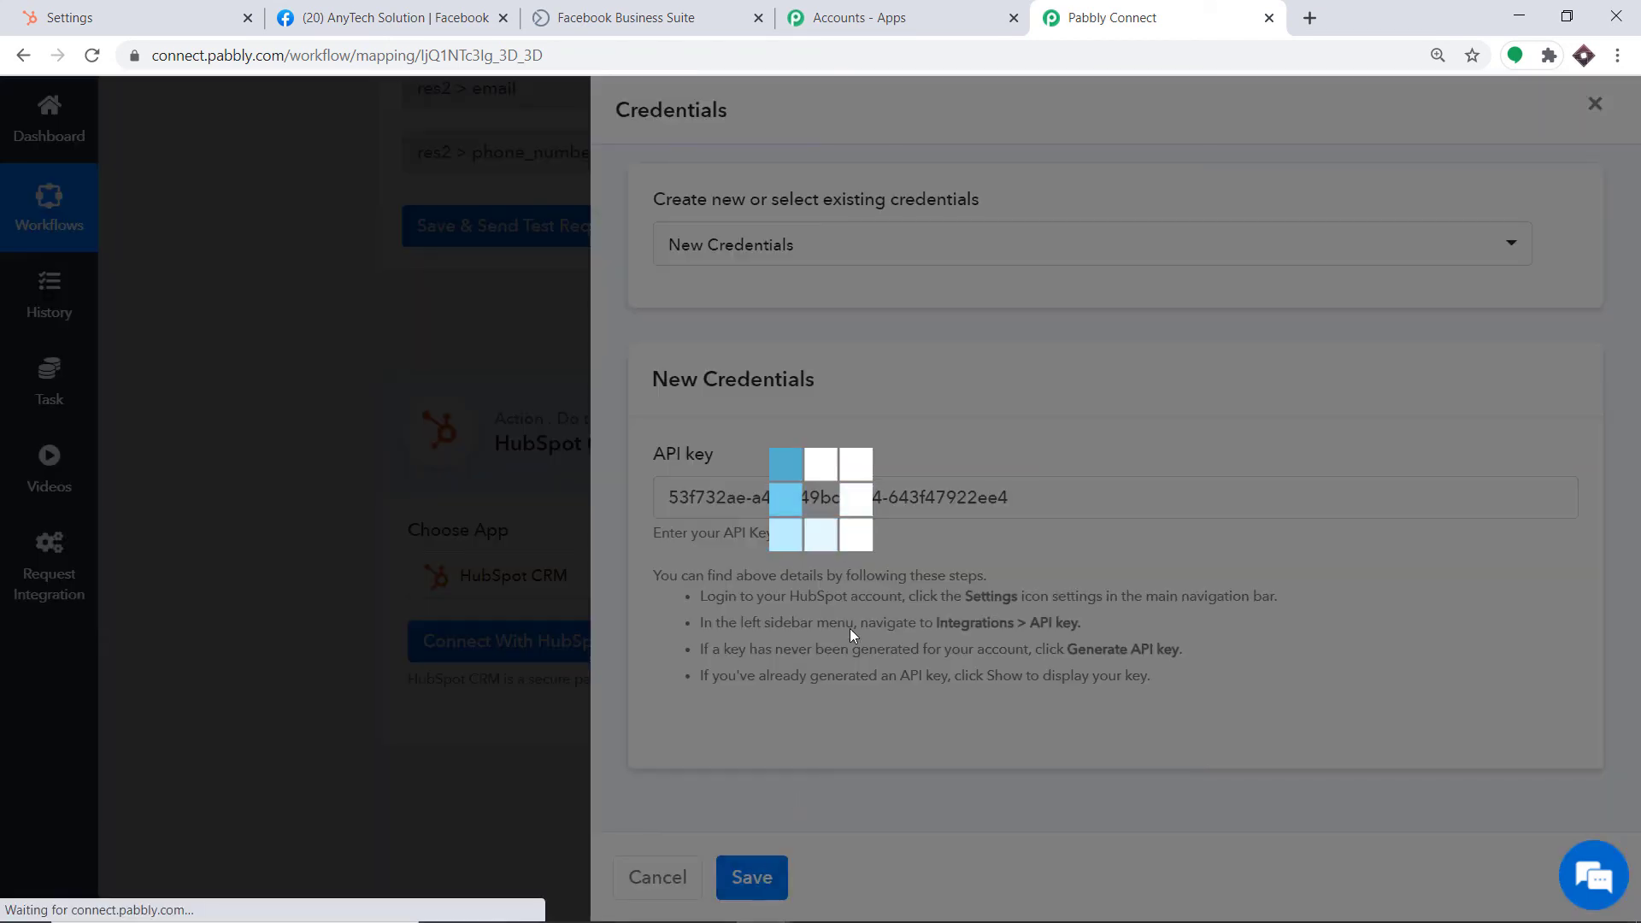
{"action": "scroll", "coordinate": [837, 540], "scroll_direction": "down", "scroll_amount": 15}
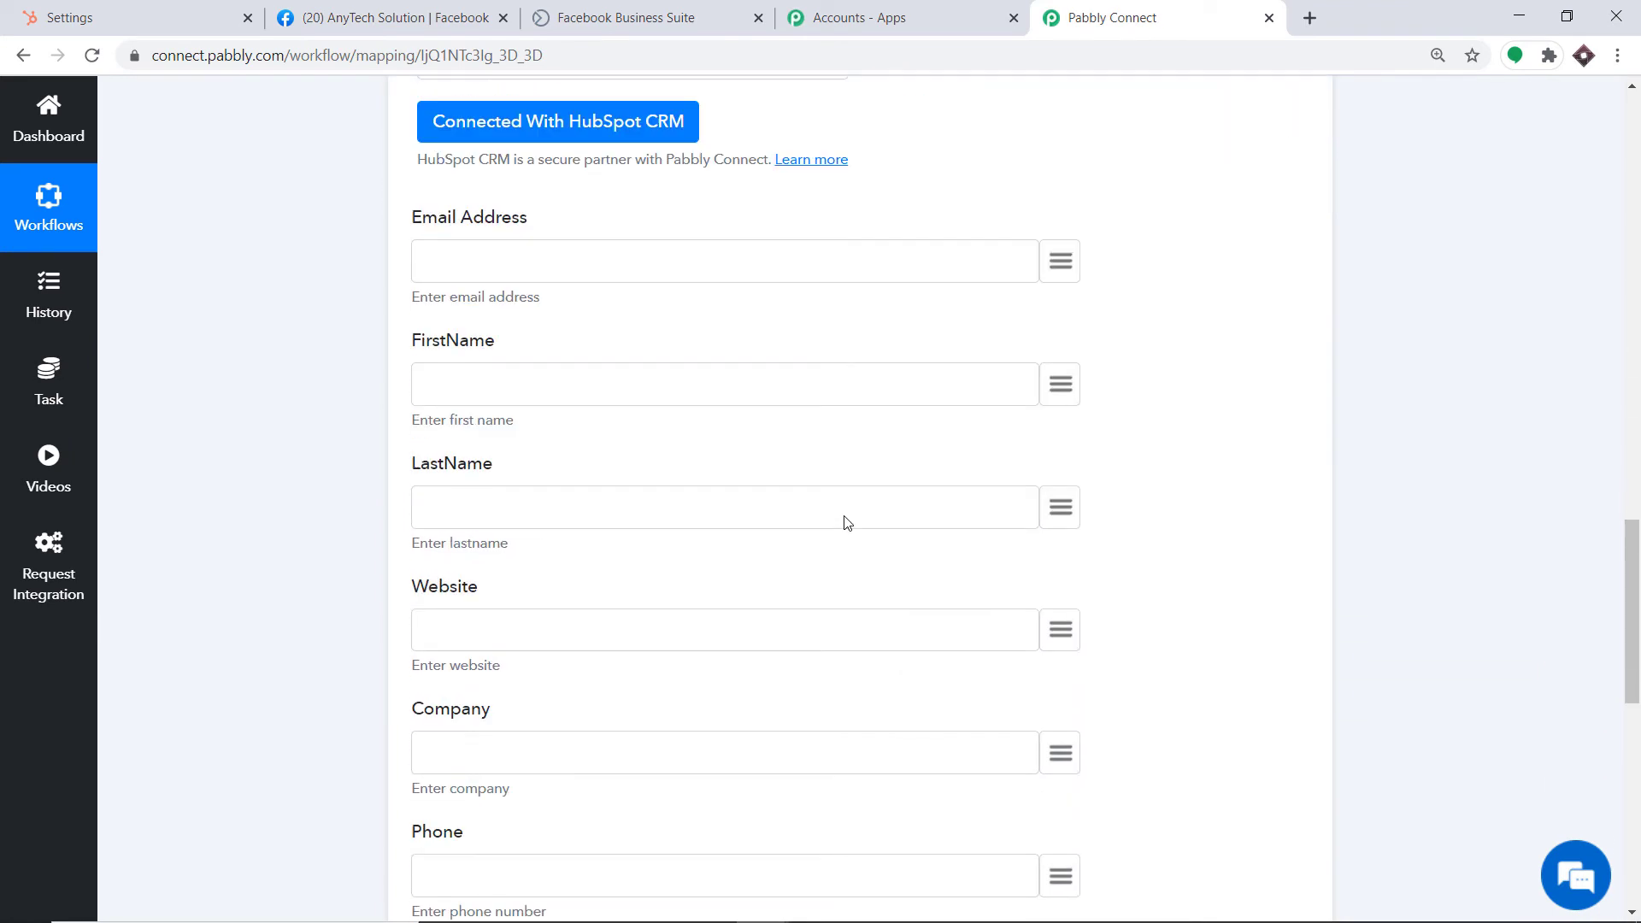
Map the lead's email to Email Address and first_name to FirstName
{"action": "scroll", "coordinate": [846, 521], "scroll_direction": "up", "scroll_amount": 13}
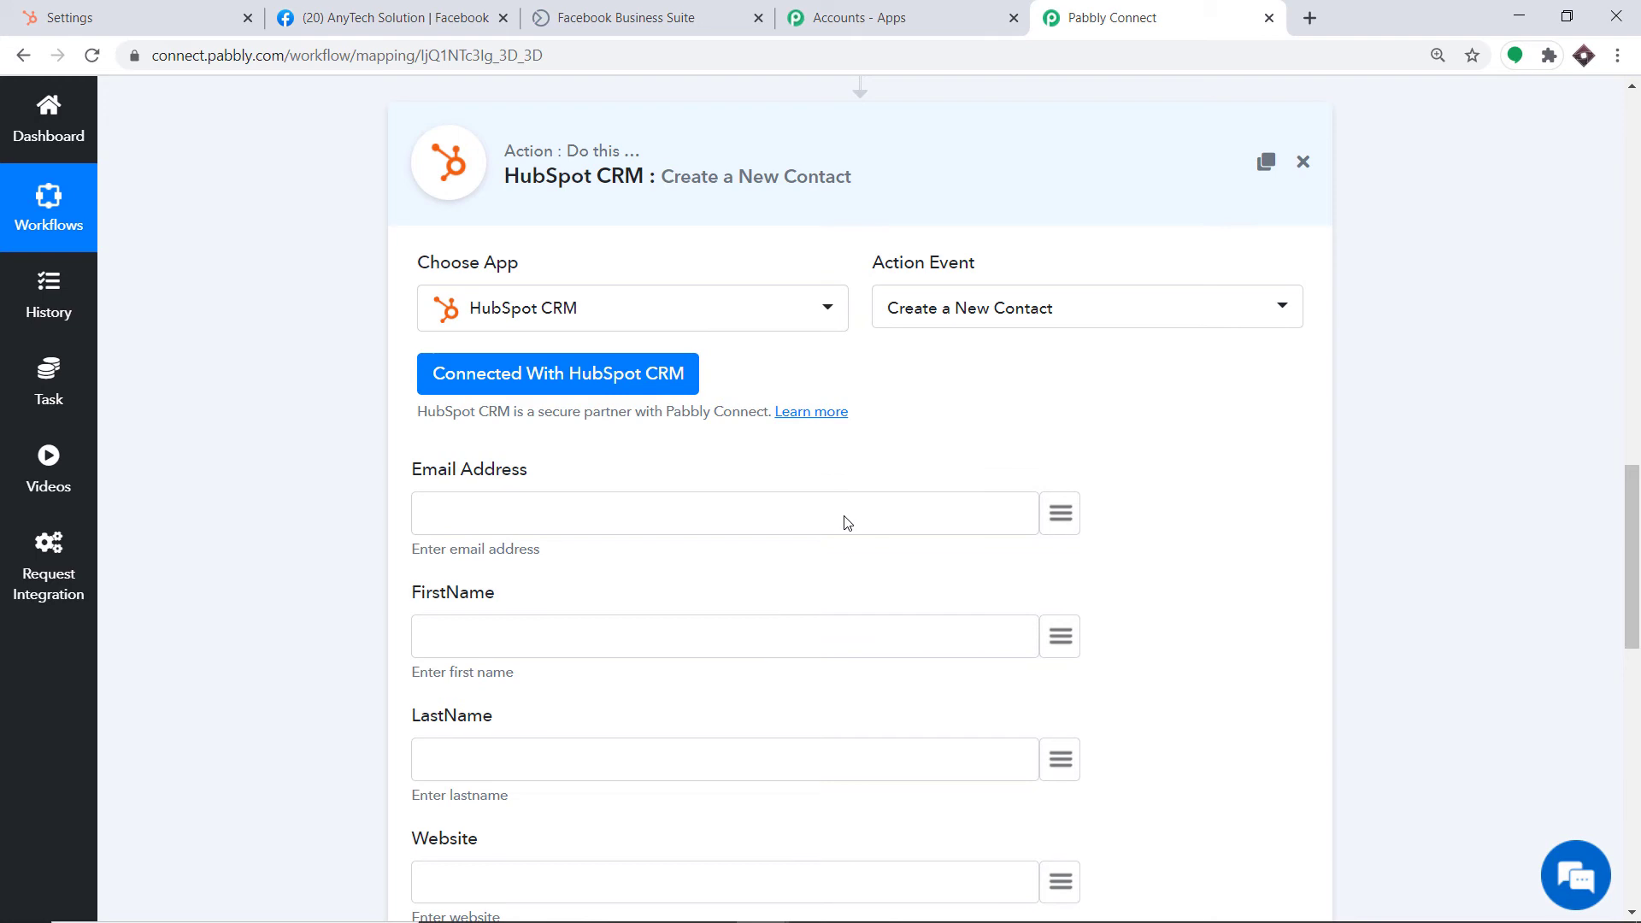
{"action": "scroll", "coordinate": [898, 487], "scroll_direction": "down", "scroll_amount": 1}
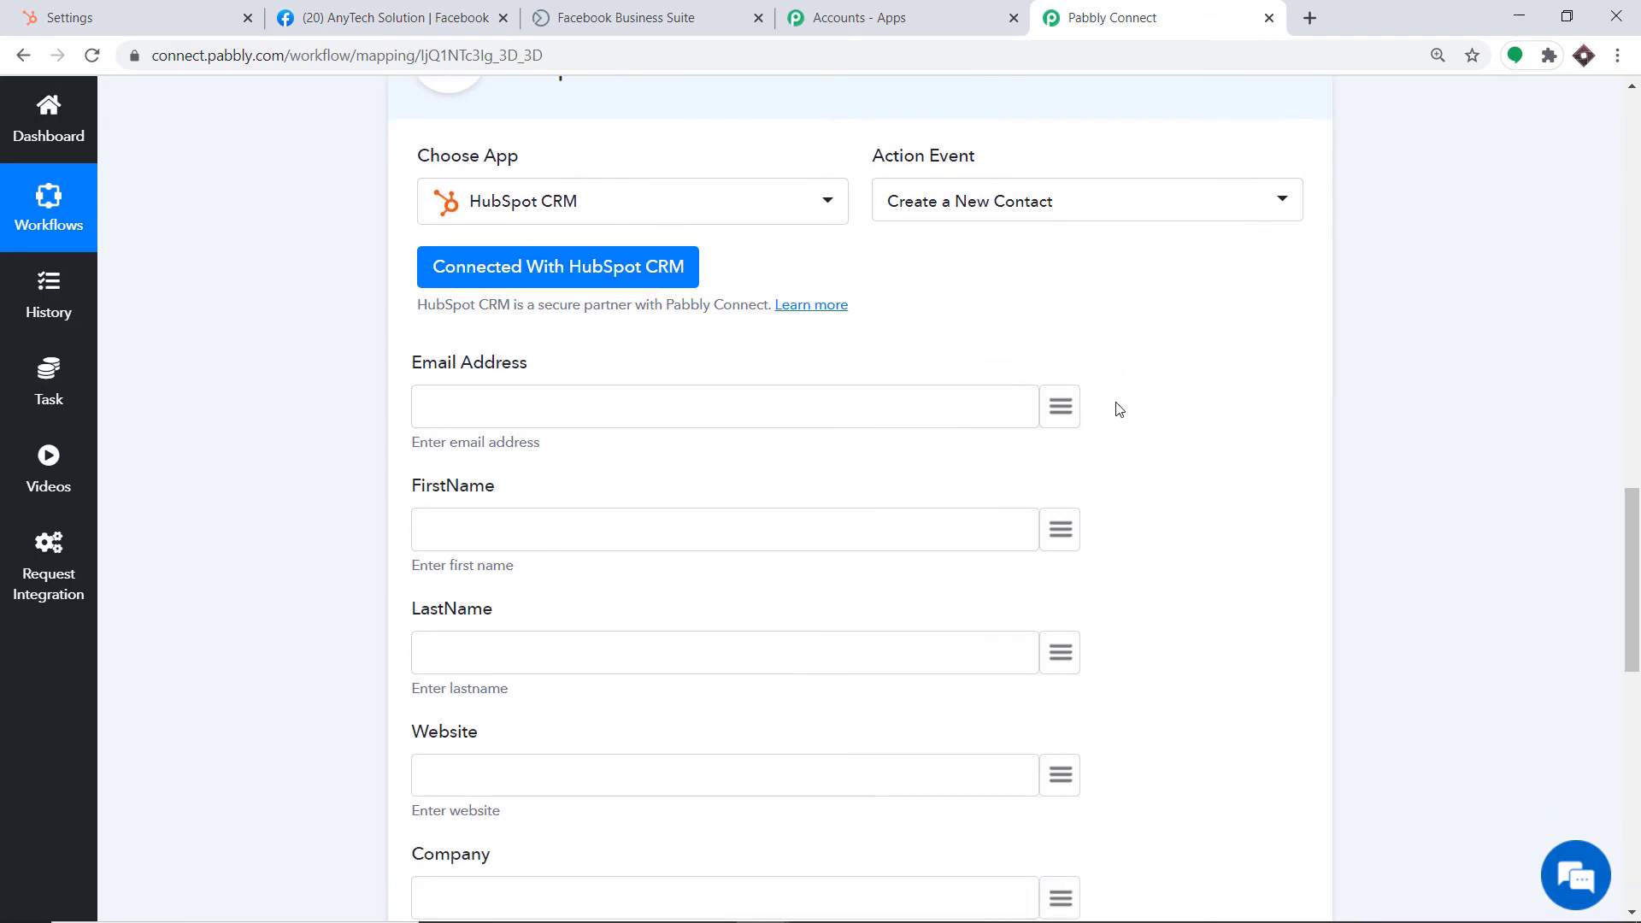
{"action": "left_click", "coordinate": [1057, 412]}
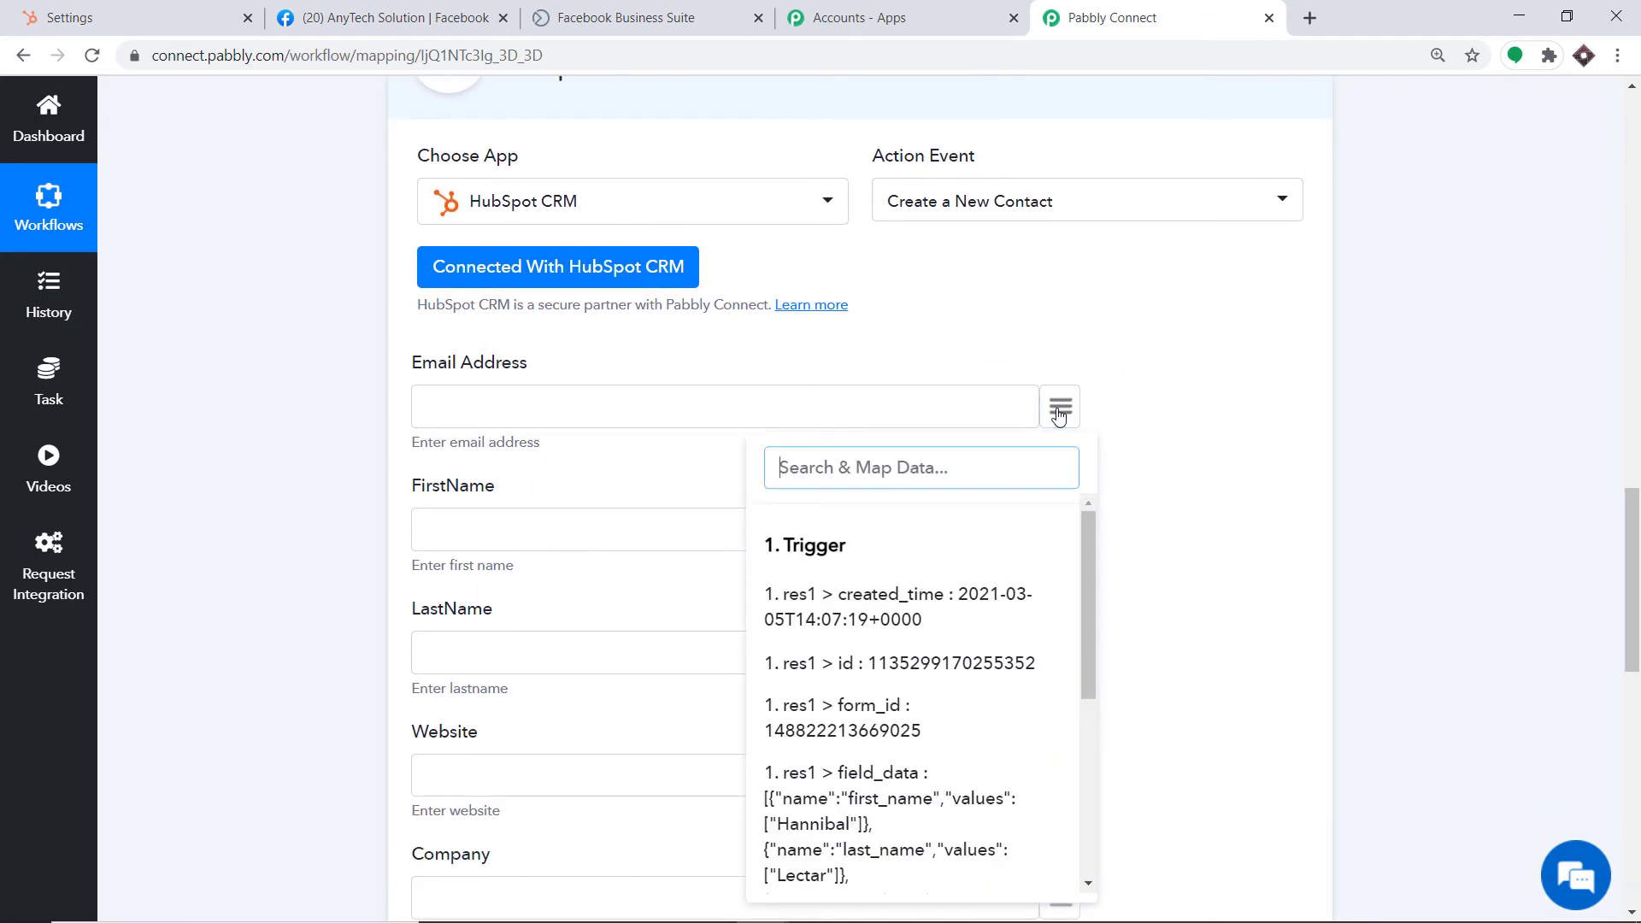
{"action": "scroll", "coordinate": [958, 664], "scroll_direction": "down", "scroll_amount": 4}
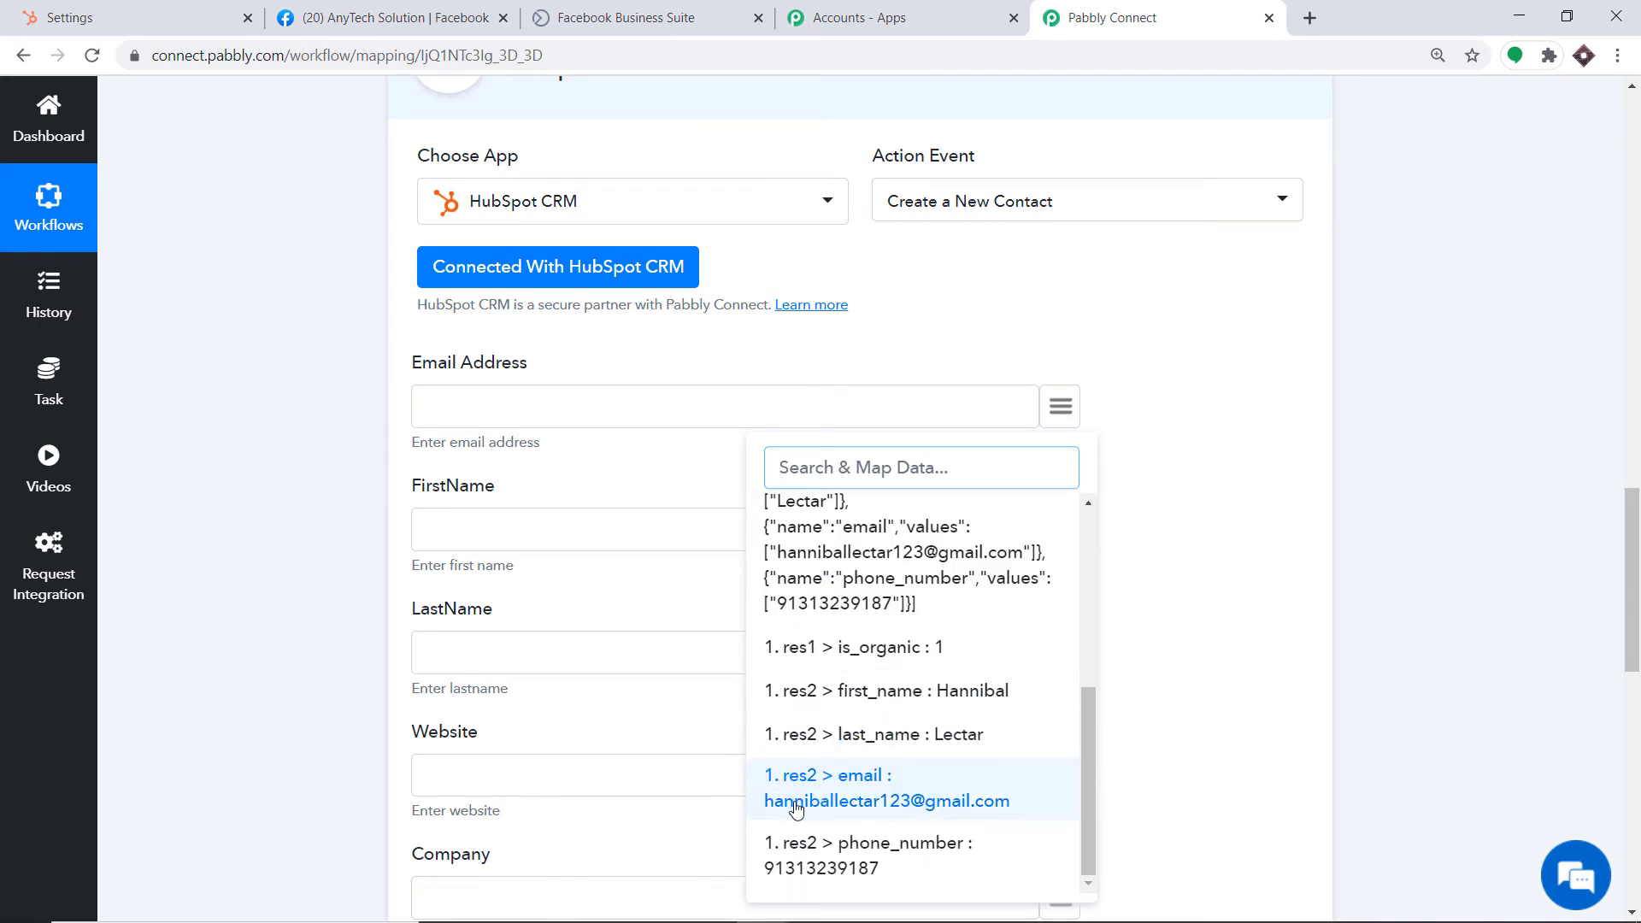
{"action": "left_click", "coordinate": [866, 791]}
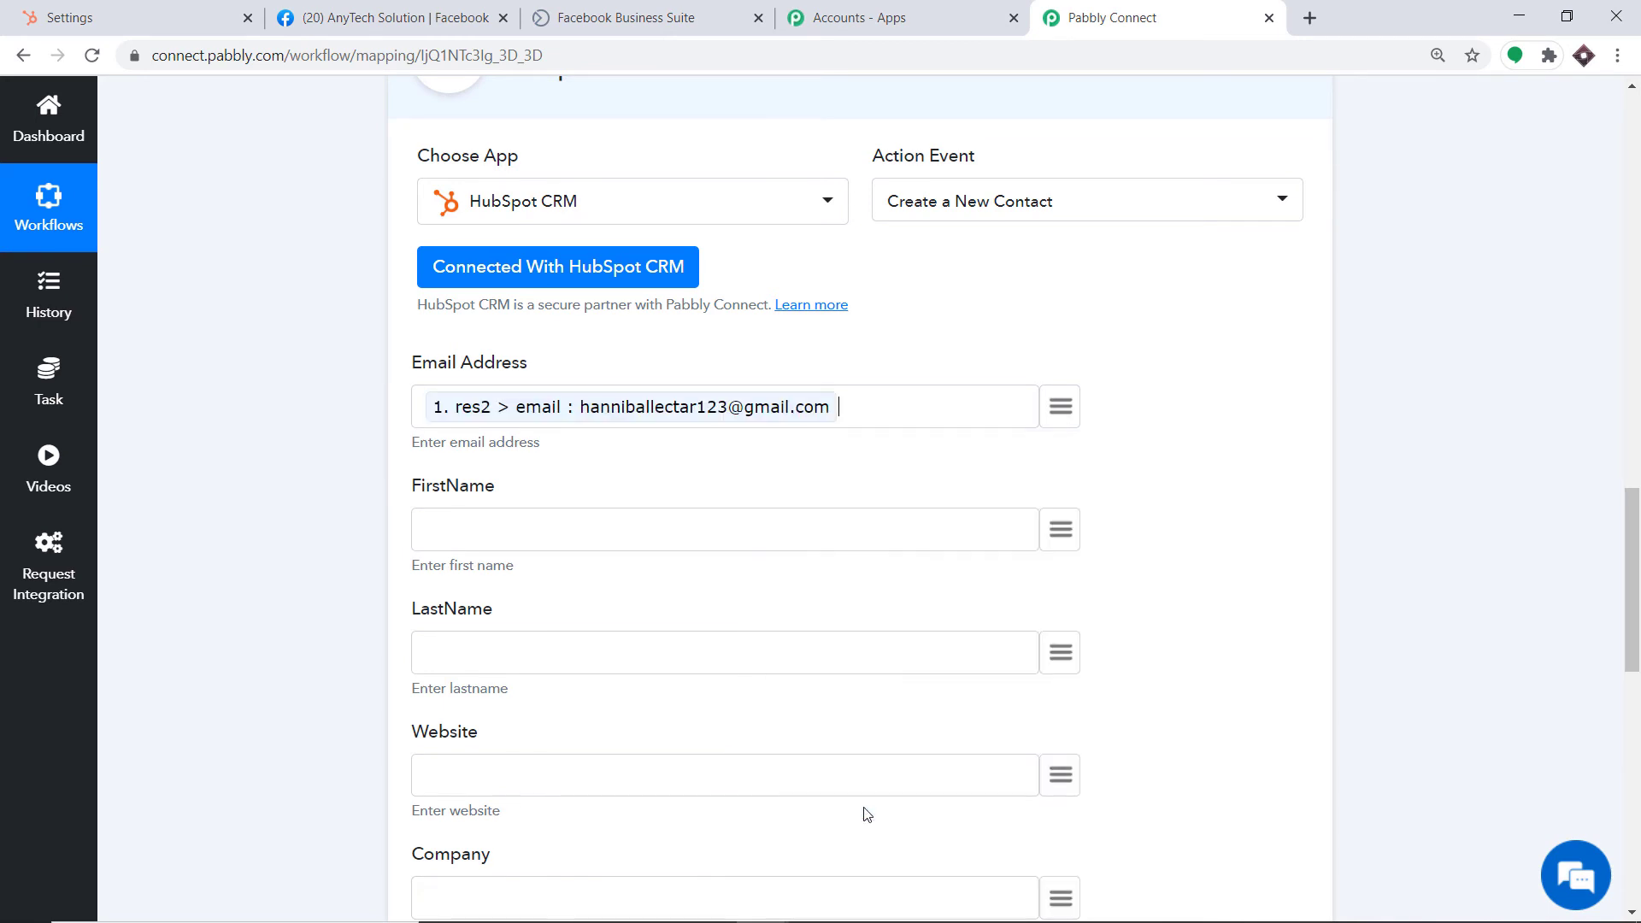
{"action": "scroll", "coordinate": [673, 325], "scroll_direction": "down", "scroll_amount": 4}
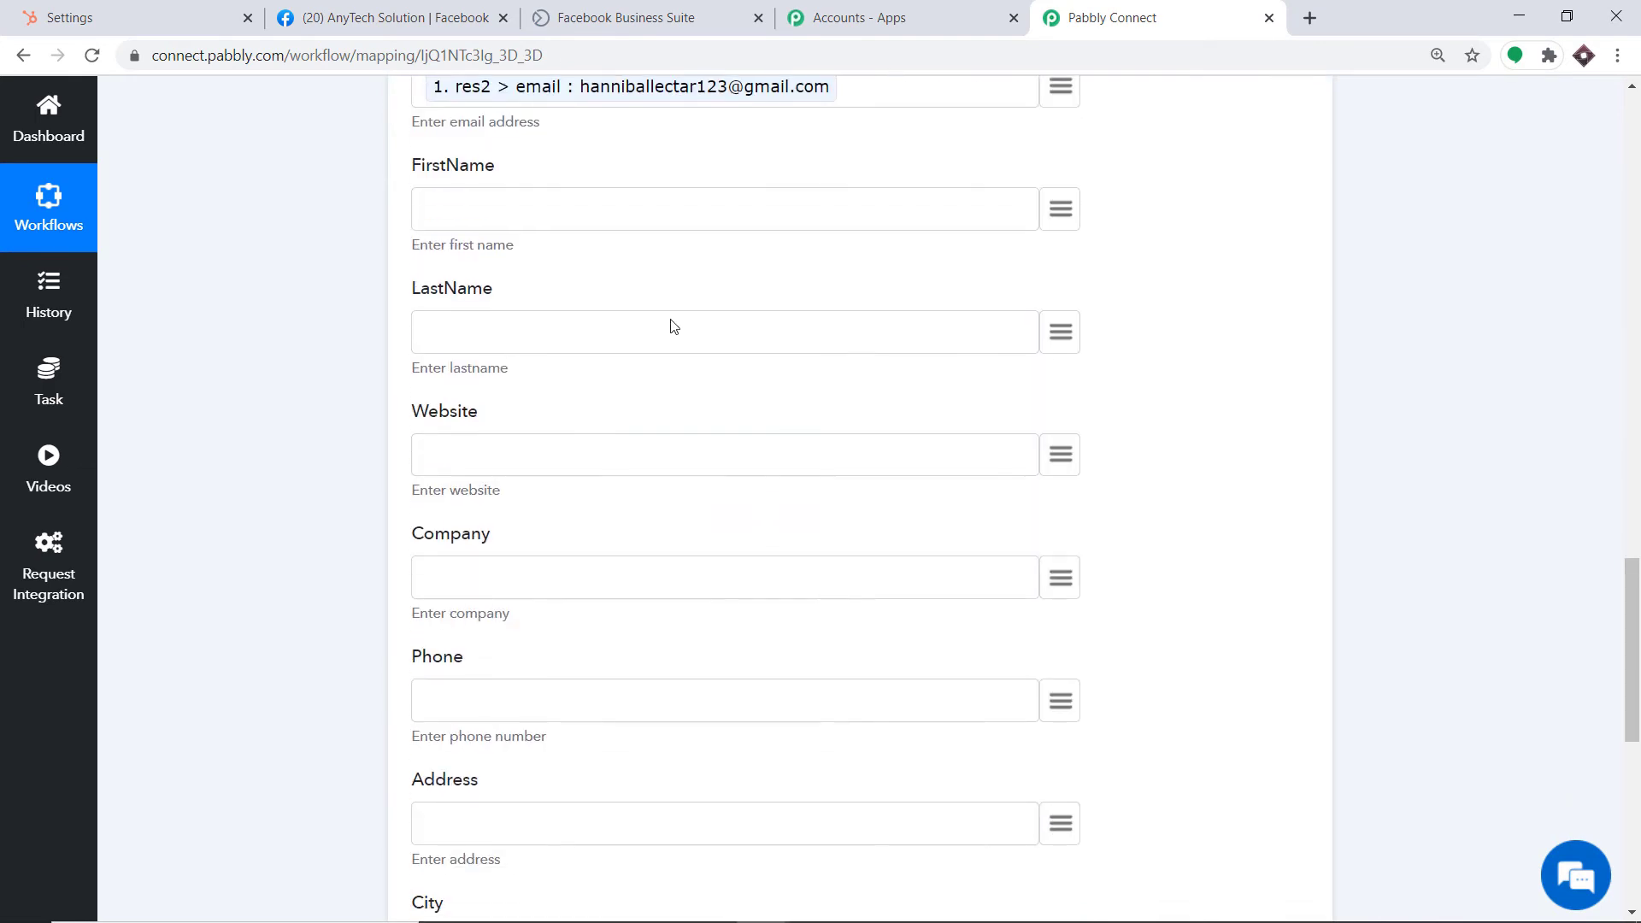
{"action": "left_click", "coordinate": [1060, 210]}
{"action": "scroll", "coordinate": [1051, 652], "scroll_direction": "down", "scroll_amount": 3}
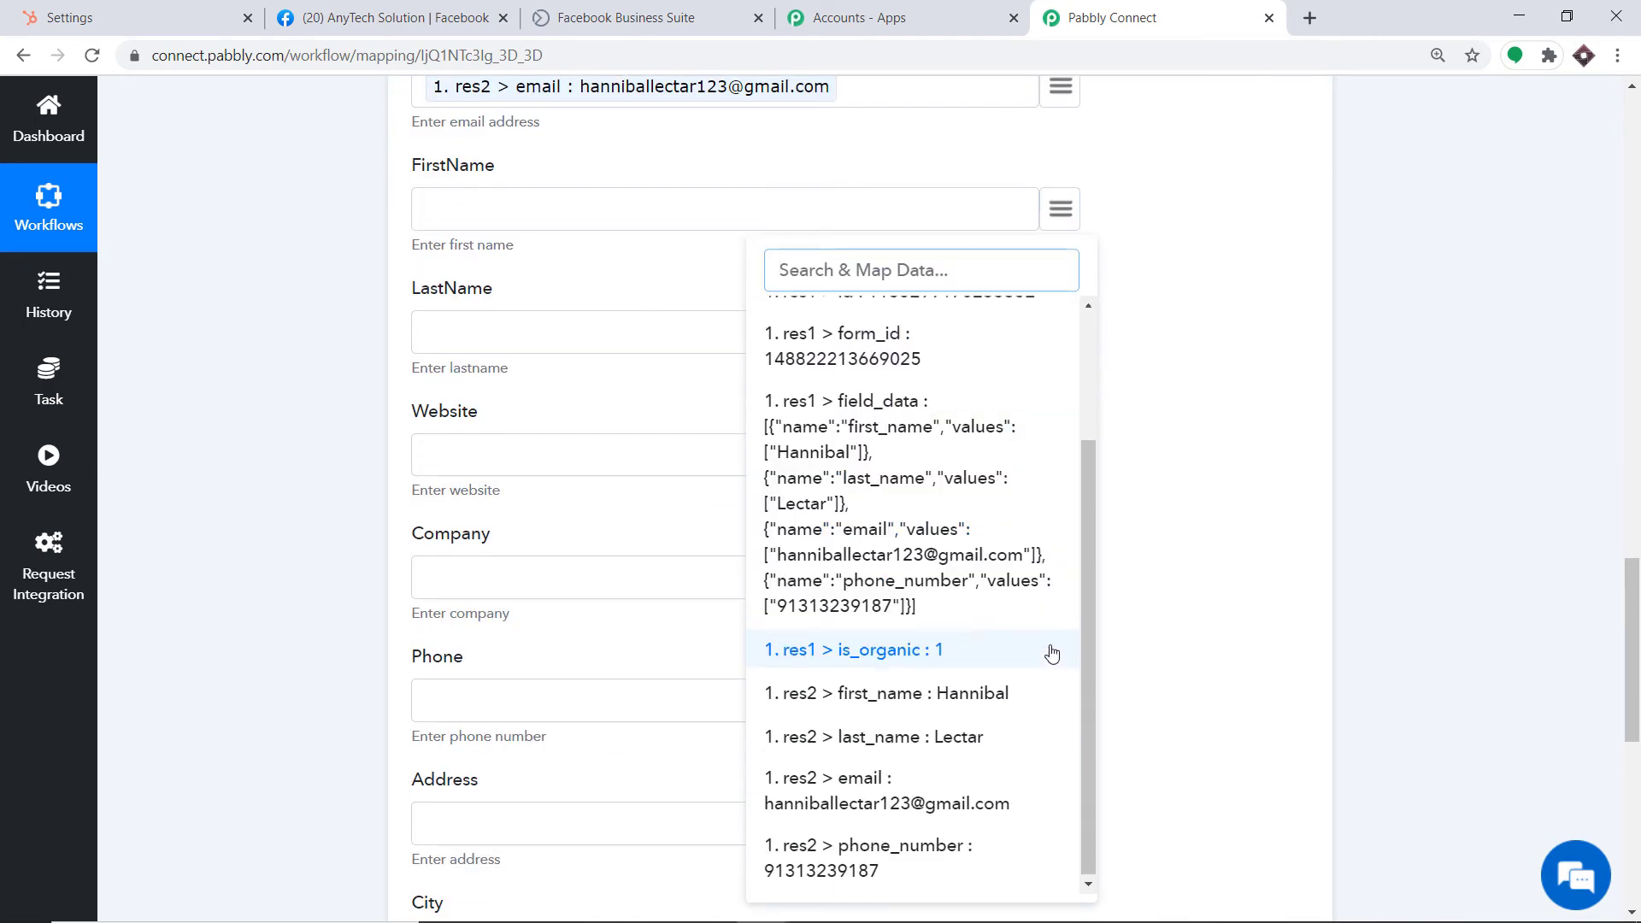
{"action": "left_click", "coordinate": [946, 689]}
Map res2 last_name to LastName and res2 phone_number to Phone
{"action": "scroll", "coordinate": [1043, 274], "scroll_direction": "down", "scroll_amount": 1}
{"action": "left_click", "coordinate": [1062, 235]}
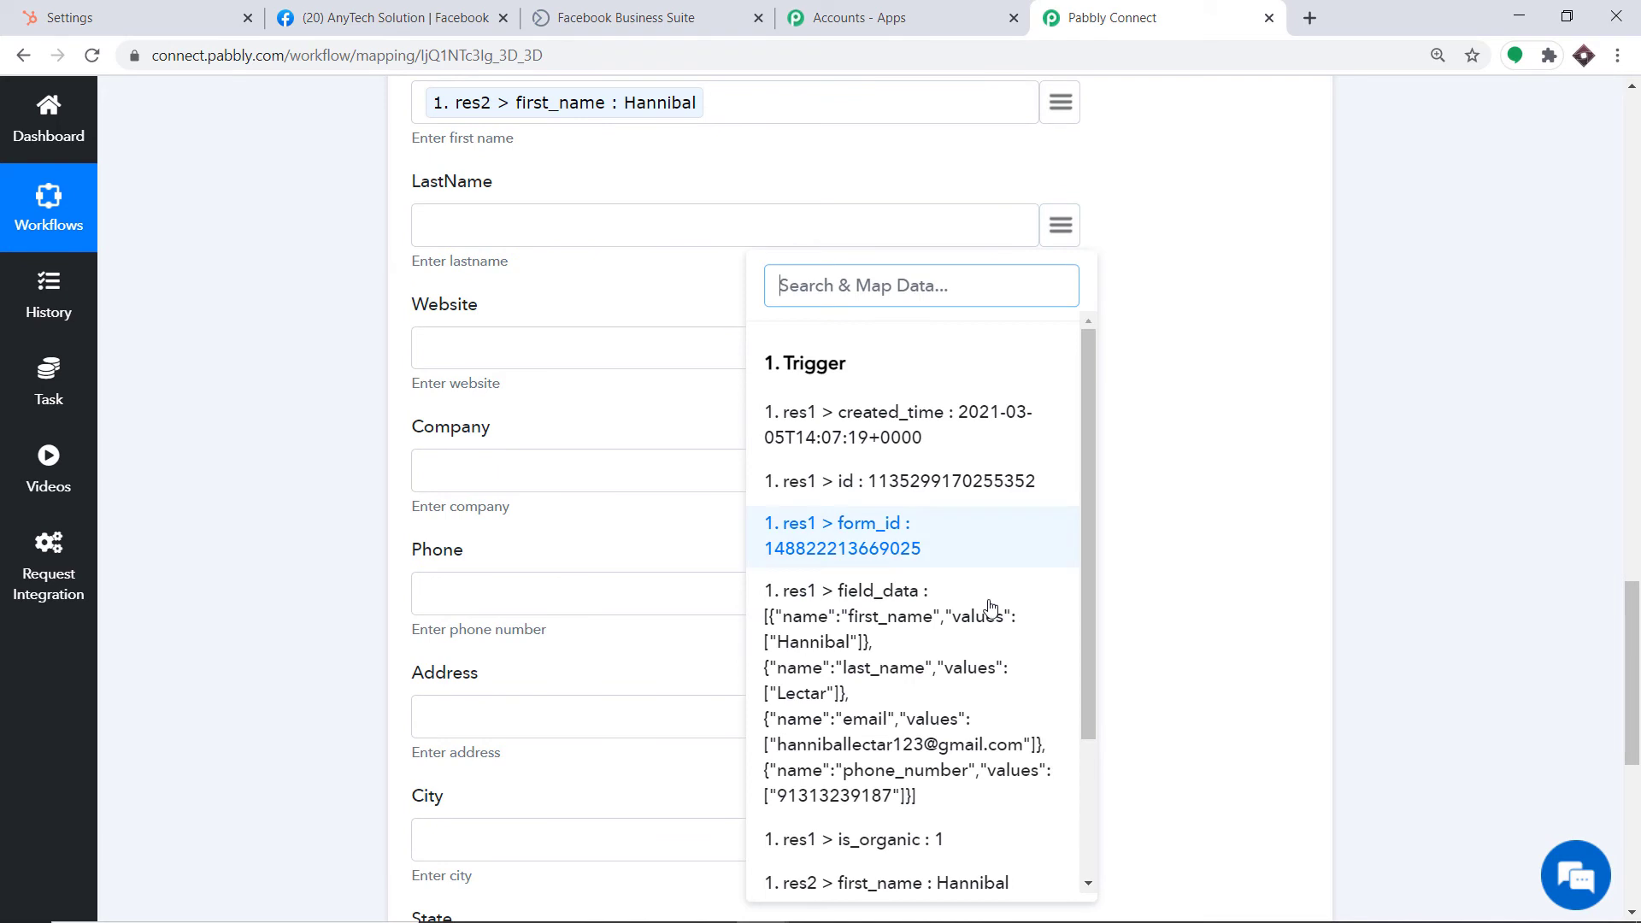
{"action": "scroll", "coordinate": [992, 632], "scroll_direction": "down", "scroll_amount": 3}
{"action": "left_click", "coordinate": [946, 735]}
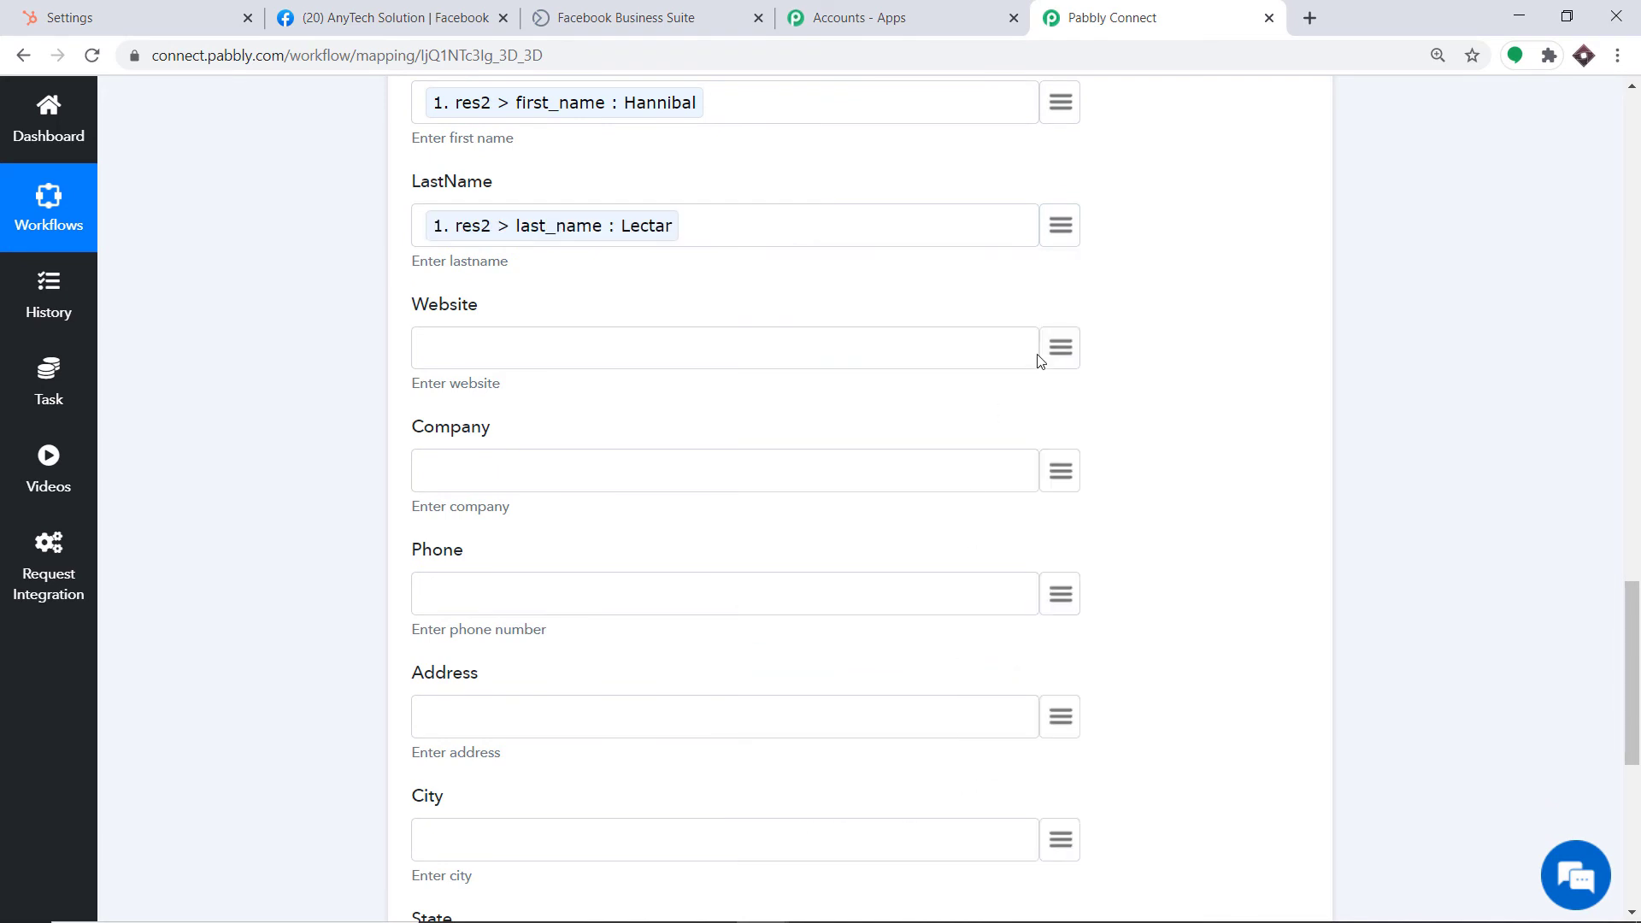
{"action": "scroll", "coordinate": [505, 348], "scroll_direction": "down", "scroll_amount": 1}
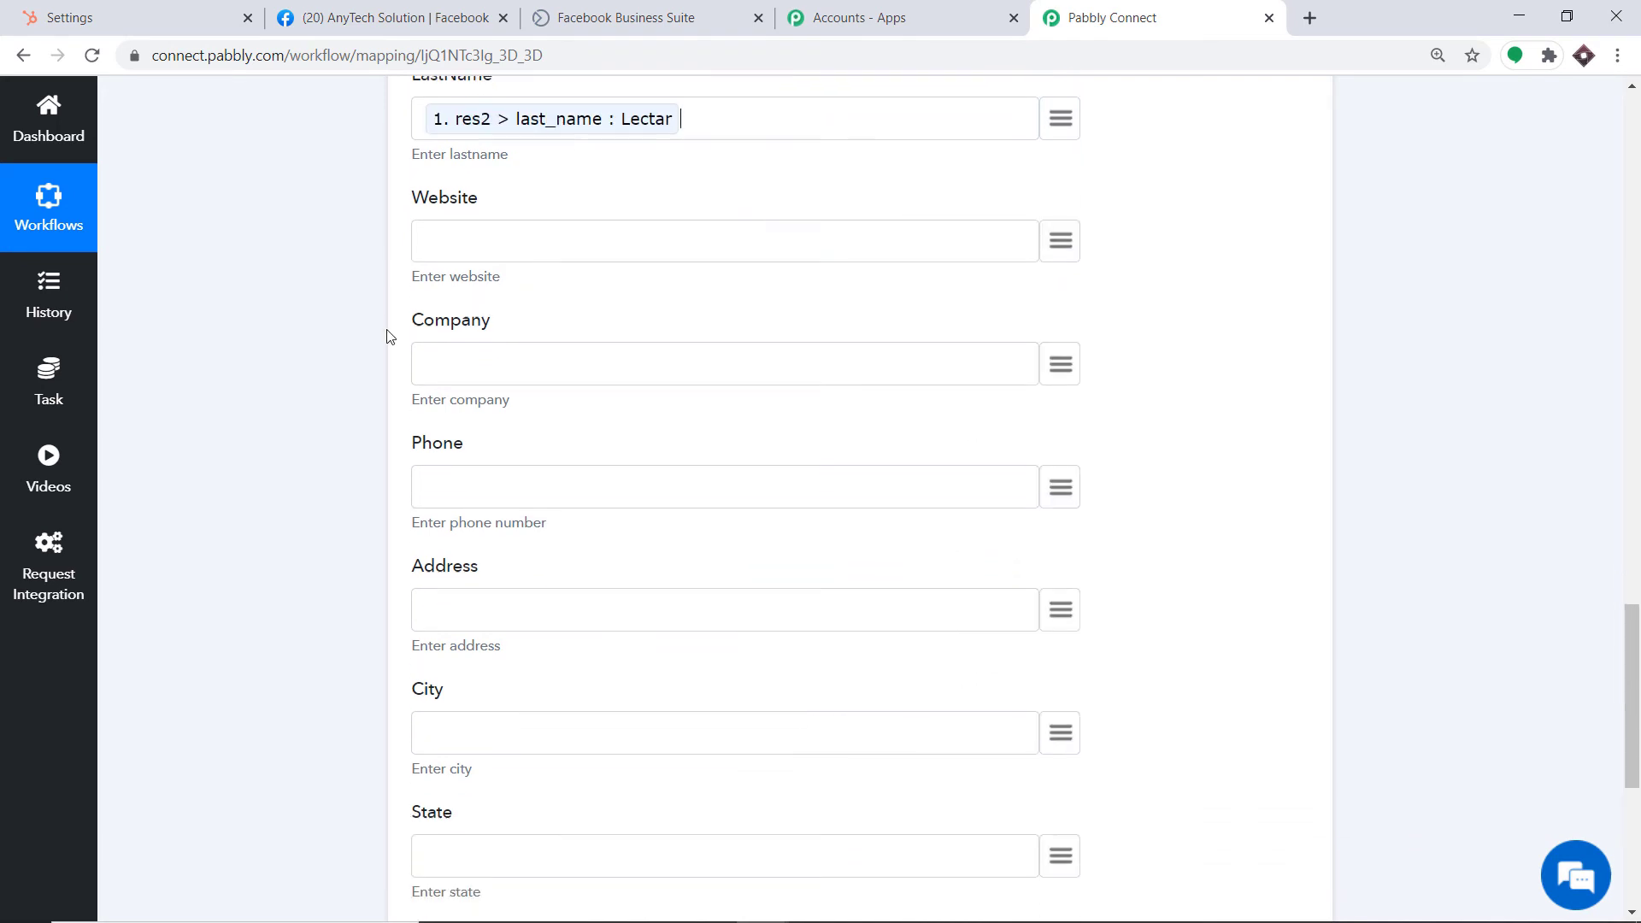
{"action": "scroll", "coordinate": [593, 374], "scroll_direction": "down", "scroll_amount": 1}
{"action": "left_click", "coordinate": [1061, 382]}
{"action": "scroll", "coordinate": [978, 744], "scroll_direction": "down", "scroll_amount": 5}
{"action": "scroll", "coordinate": [982, 828], "scroll_direction": "down", "scroll_amount": 1}
{"action": "left_click", "coordinate": [871, 846]}
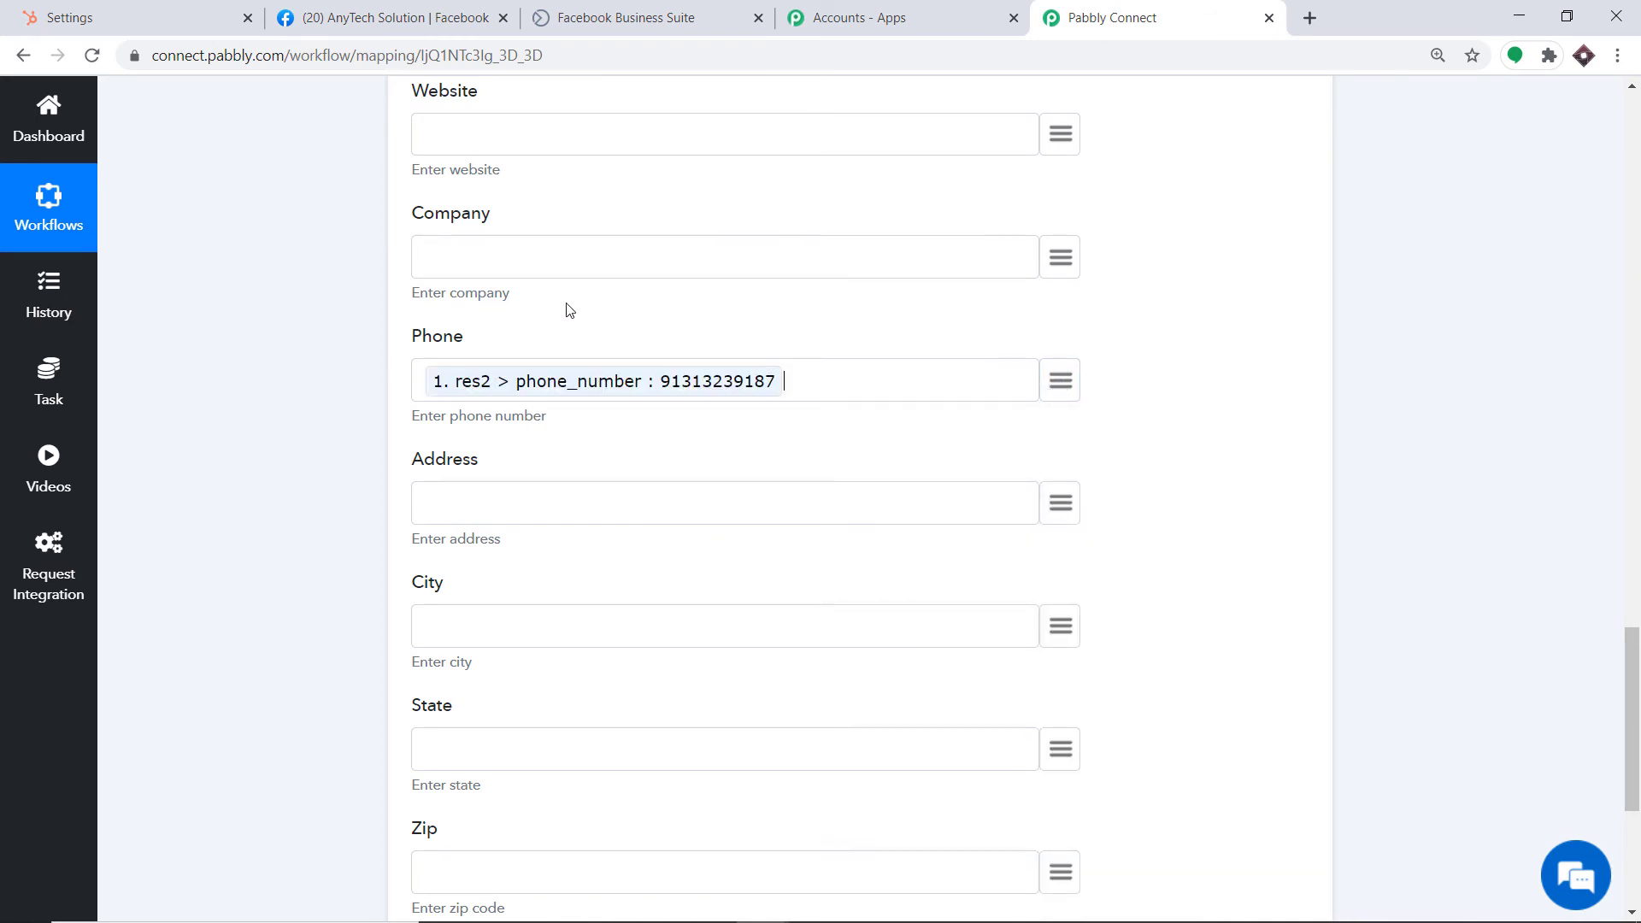
{"action": "scroll", "coordinate": [465, 484], "scroll_direction": "down", "scroll_amount": 2}
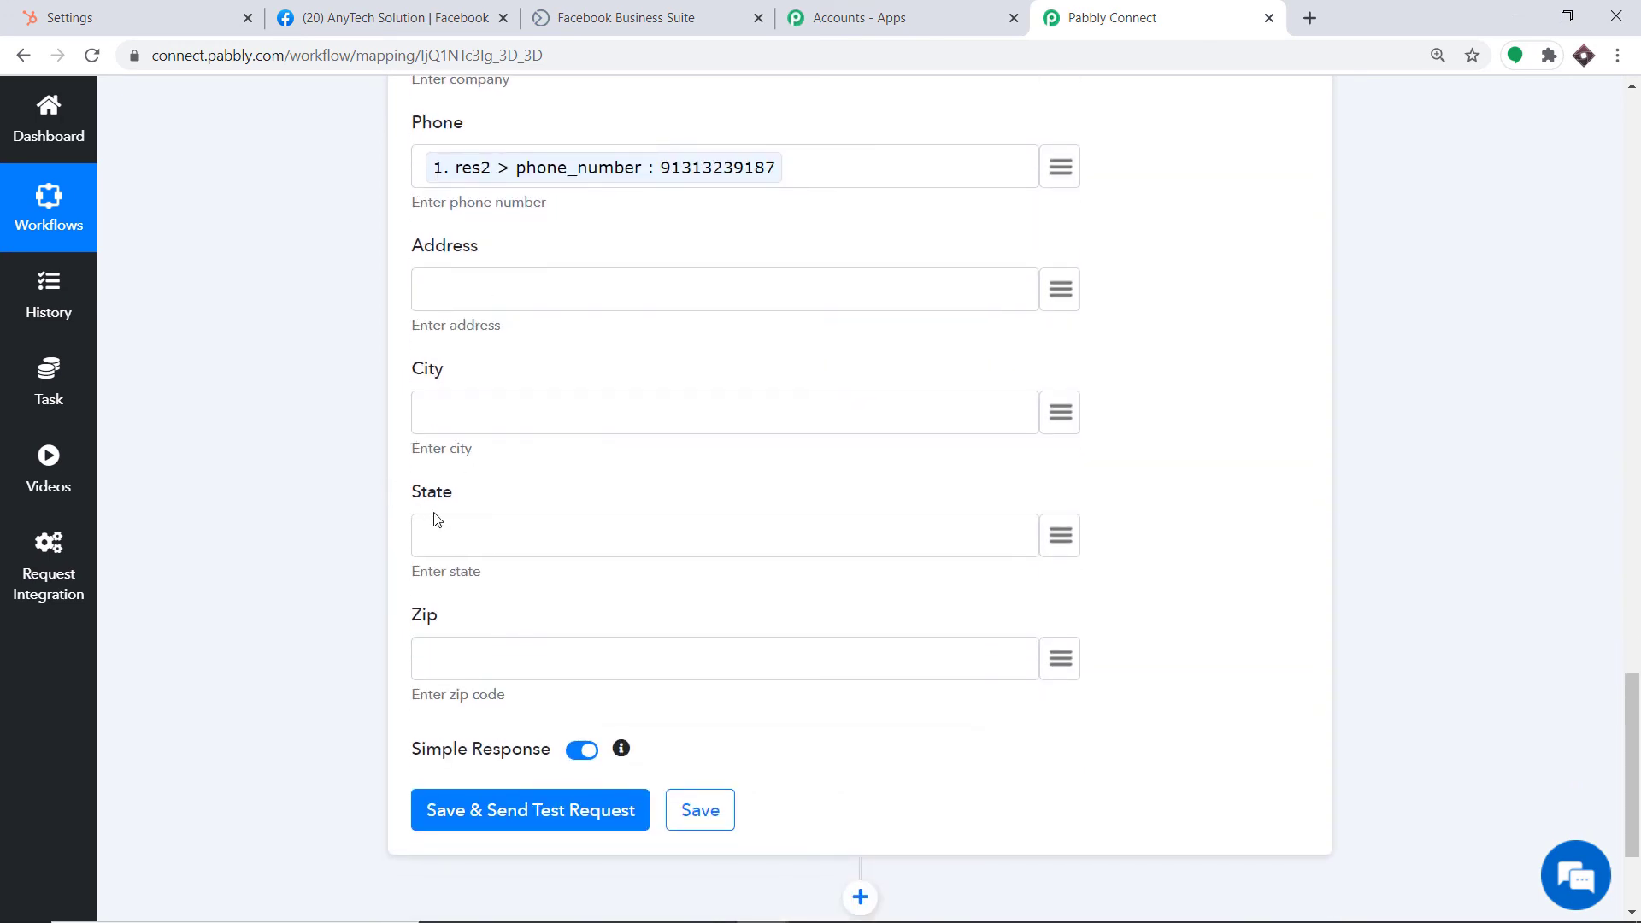
{"action": "scroll", "coordinate": [459, 679], "scroll_direction": "down", "scroll_amount": 1}
{"action": "scroll", "coordinate": [535, 510], "scroll_direction": "up", "scroll_amount": 7}
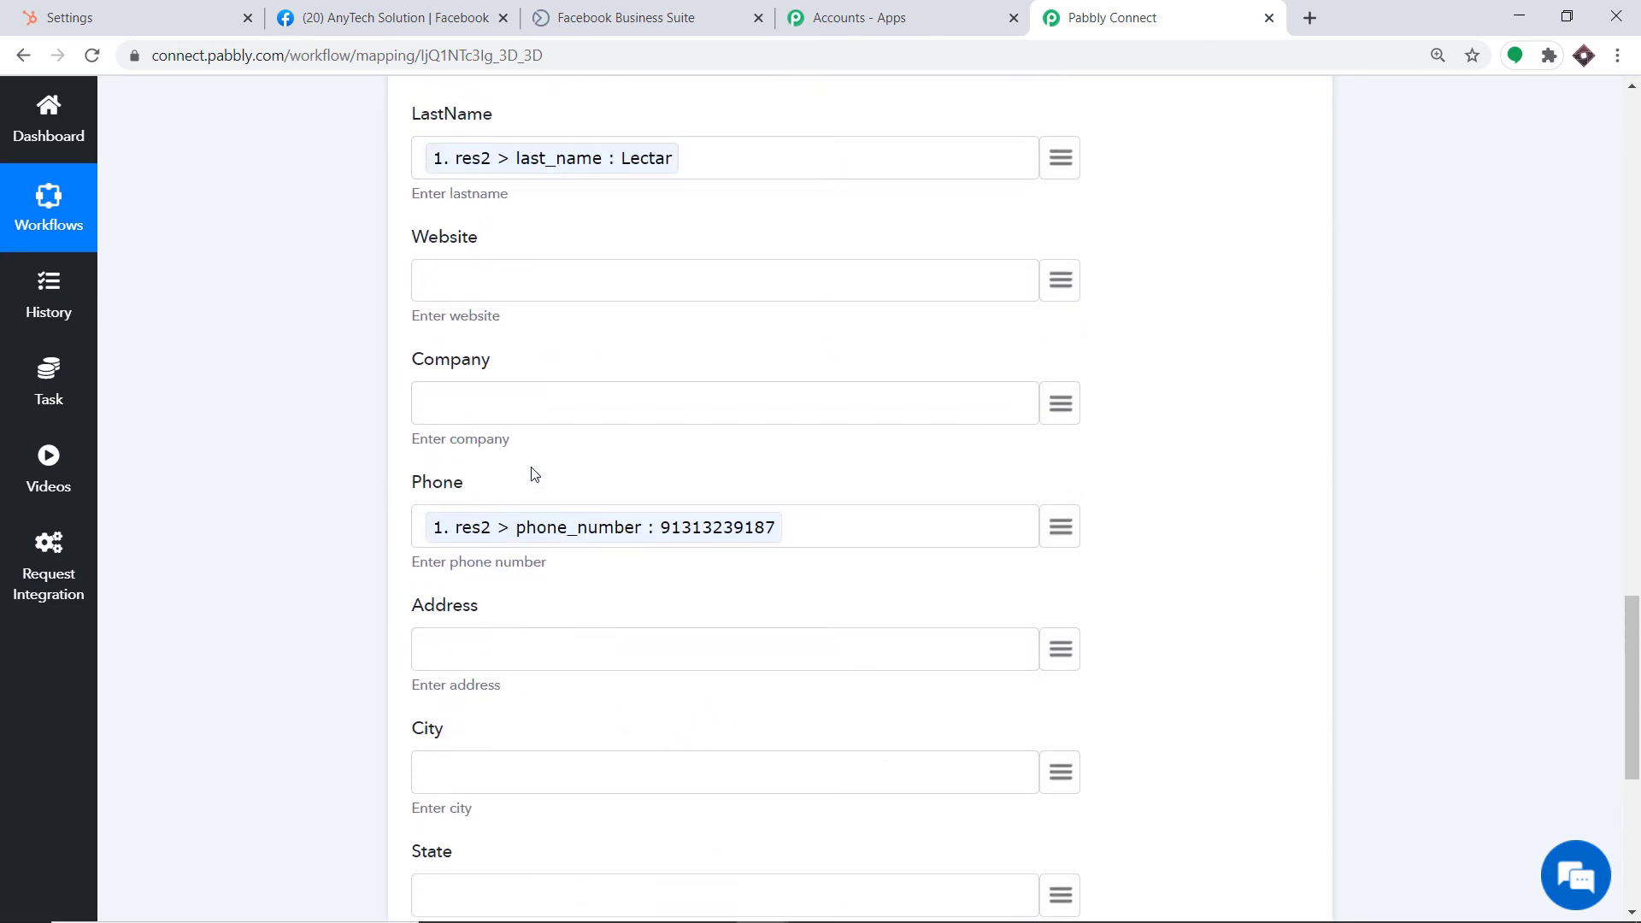
{"action": "scroll", "coordinate": [532, 473], "scroll_direction": "up", "scroll_amount": 2}
{"action": "scroll", "coordinate": [532, 475], "scroll_direction": "down", "scroll_amount": 5}
{"action": "scroll", "coordinate": [531, 476], "scroll_direction": "up", "scroll_amount": 2}
{"action": "scroll", "coordinate": [676, 404], "scroll_direction": "up", "scroll_amount": 2}
{"action": "scroll", "coordinate": [706, 410], "scroll_direction": "up", "scroll_amount": 1}
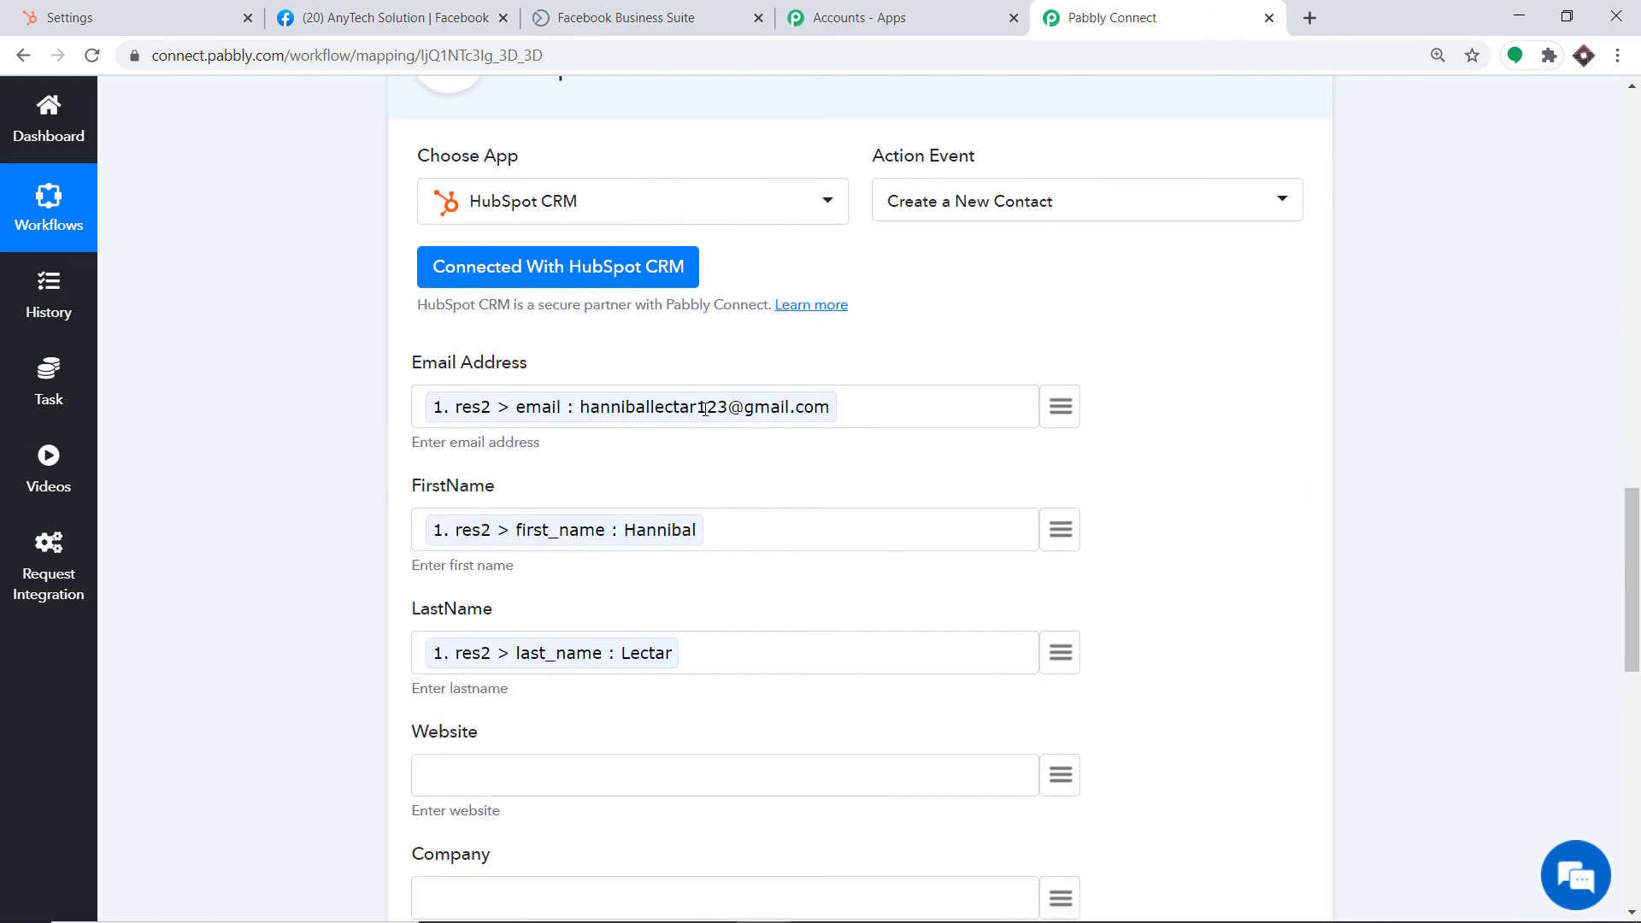
{"action": "scroll", "coordinate": [707, 414], "scroll_direction": "down", "scroll_amount": 9}
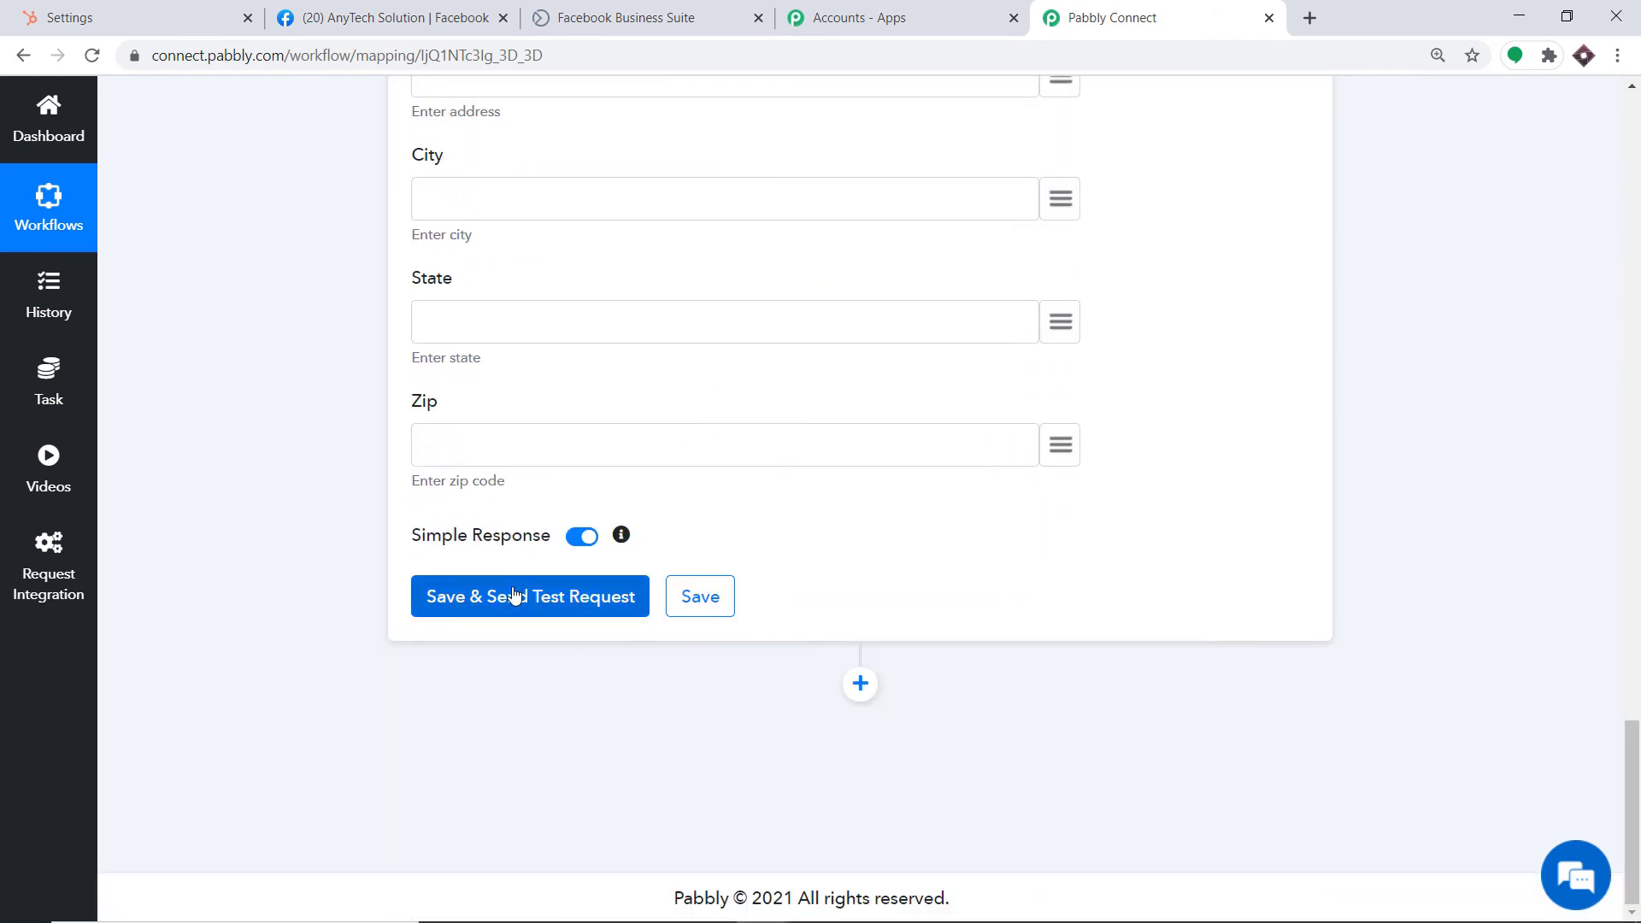
Save the HubSpot action and send a test request, reviewing the created-contact response
{"action": "left_click", "coordinate": [514, 596]}
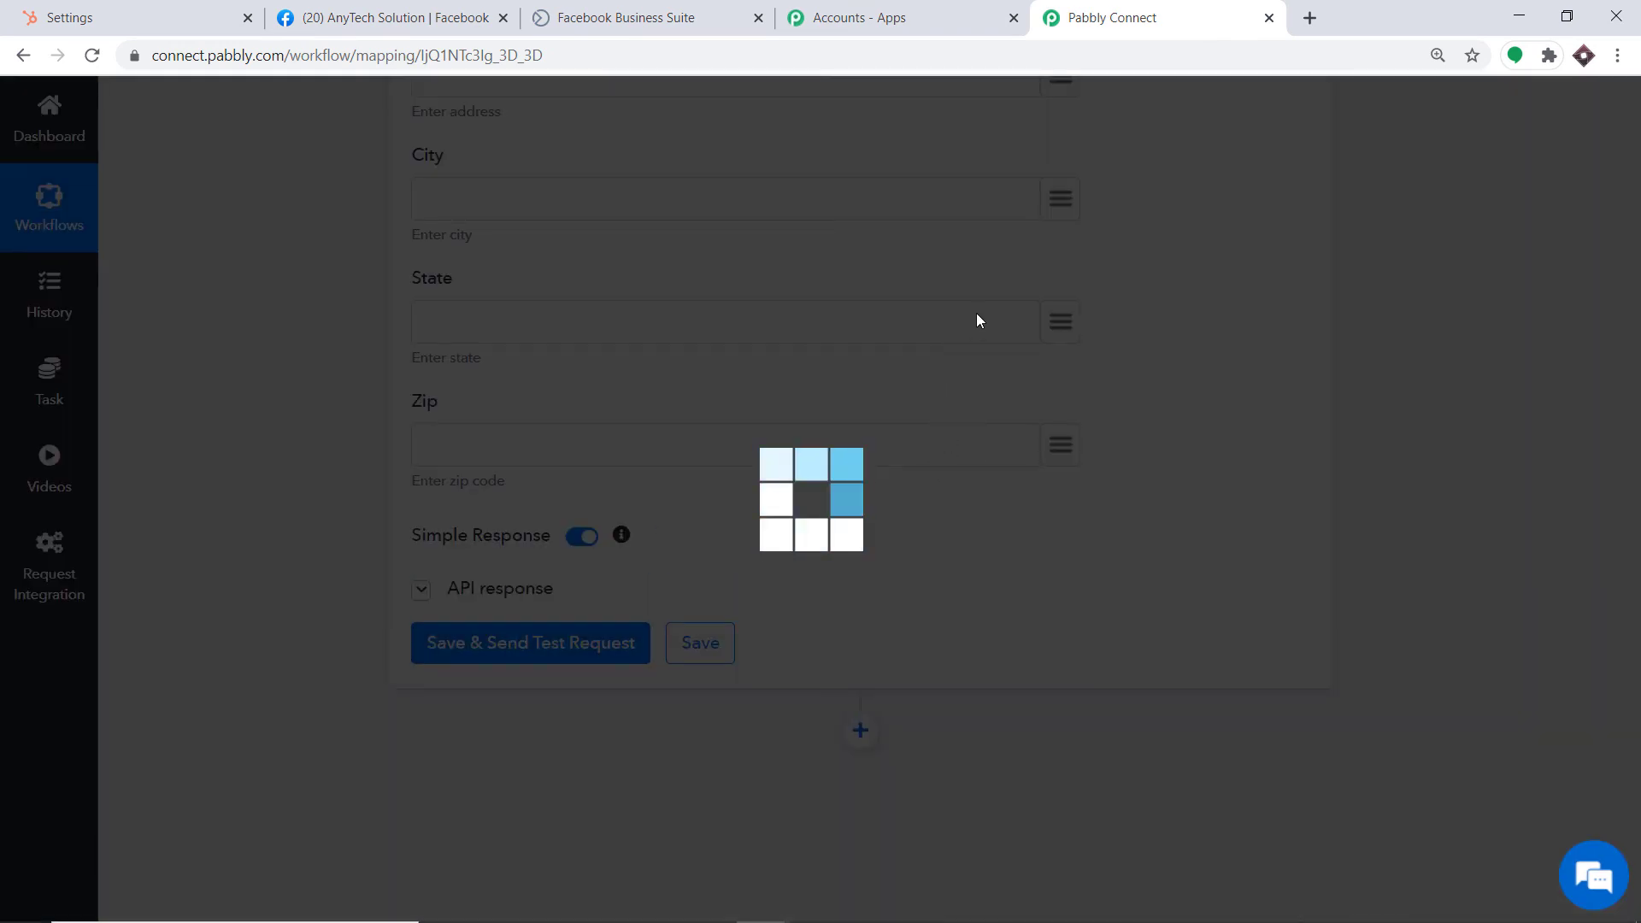
{"action": "scroll", "coordinate": [781, 517], "scroll_direction": "down", "scroll_amount": 4}
{"action": "scroll", "coordinate": [784, 518], "scroll_direction": "down", "scroll_amount": 2}
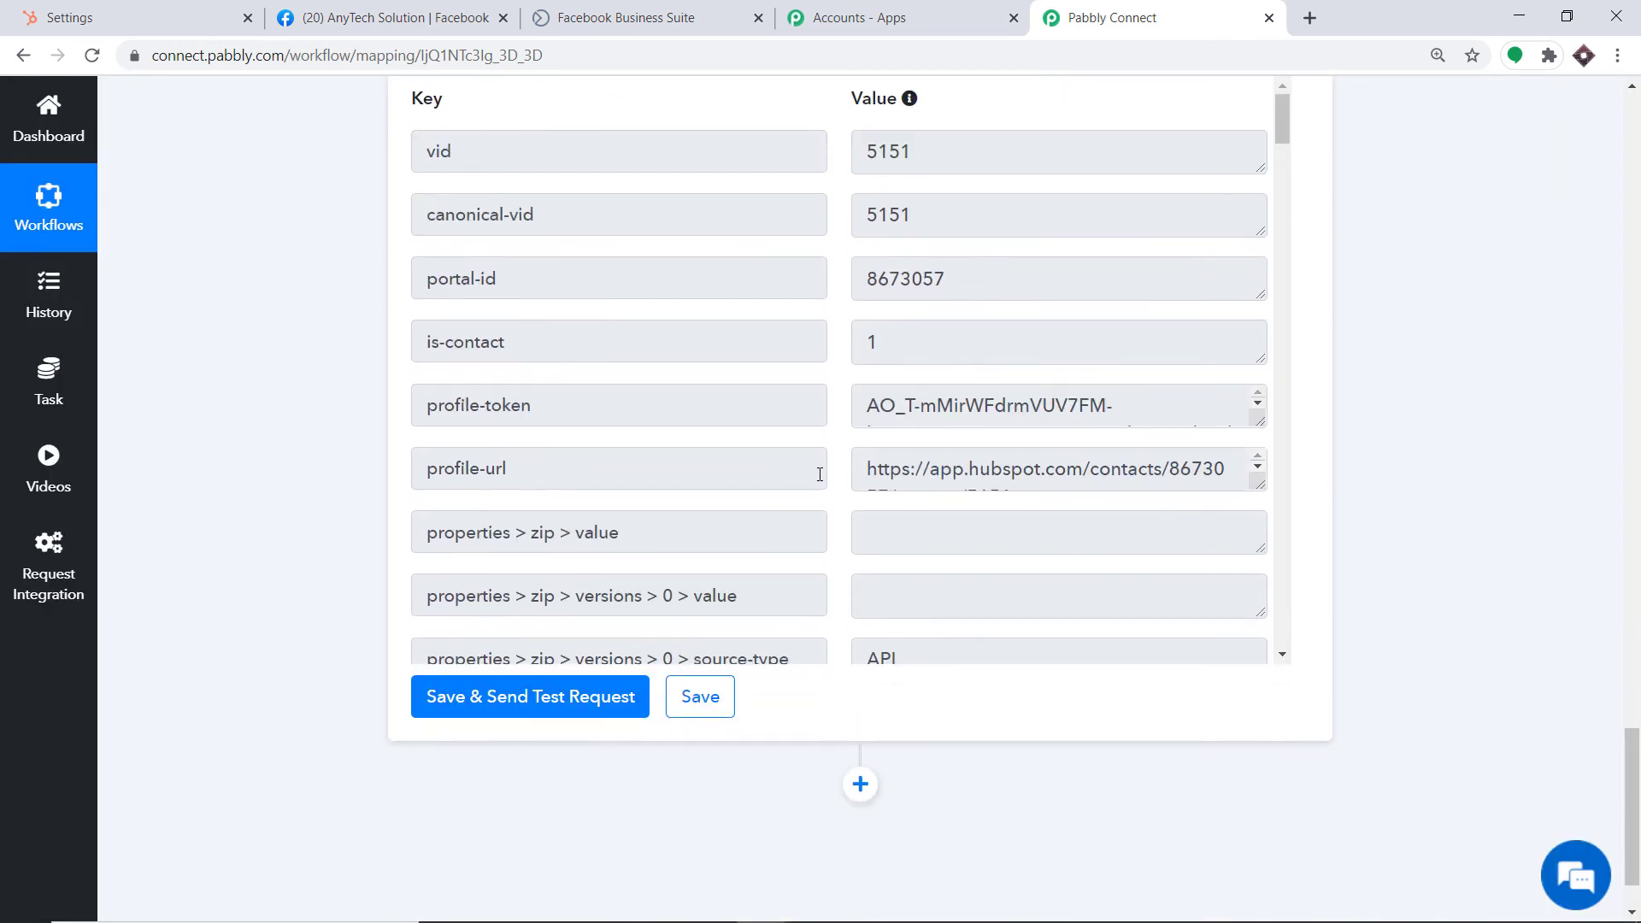
{"action": "left_click", "coordinate": [109, 7]}
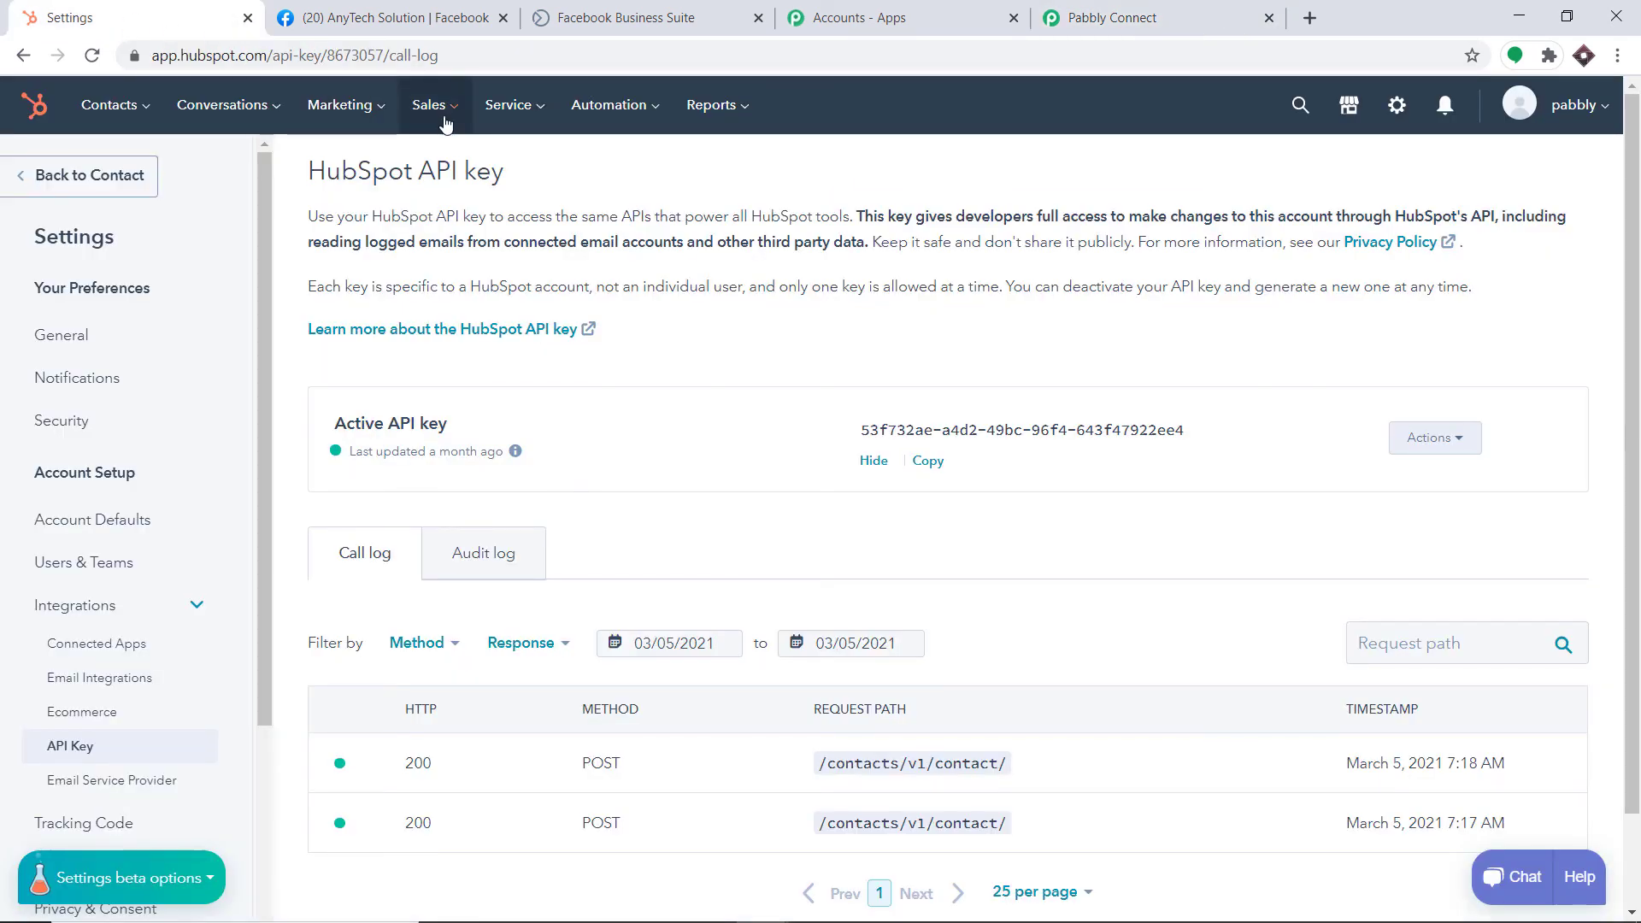
Check HubSpot's Contacts > Contacts list for the new test lead, then return to Pabbly
{"action": "left_click", "coordinate": [135, 105]}
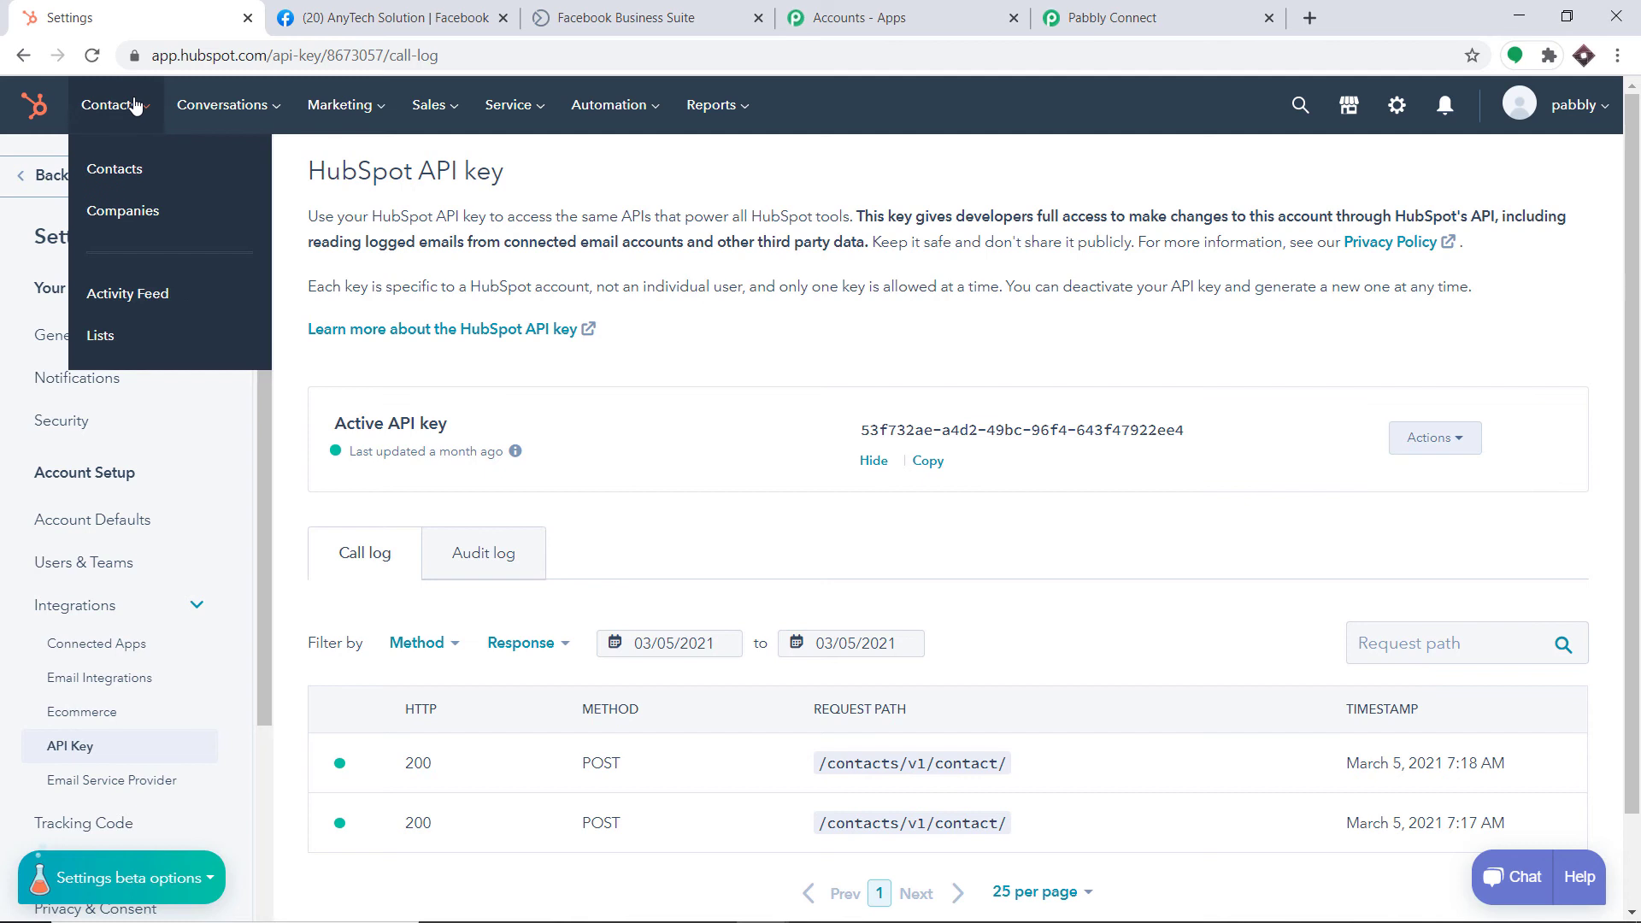
{"action": "left_click", "coordinate": [129, 165]}
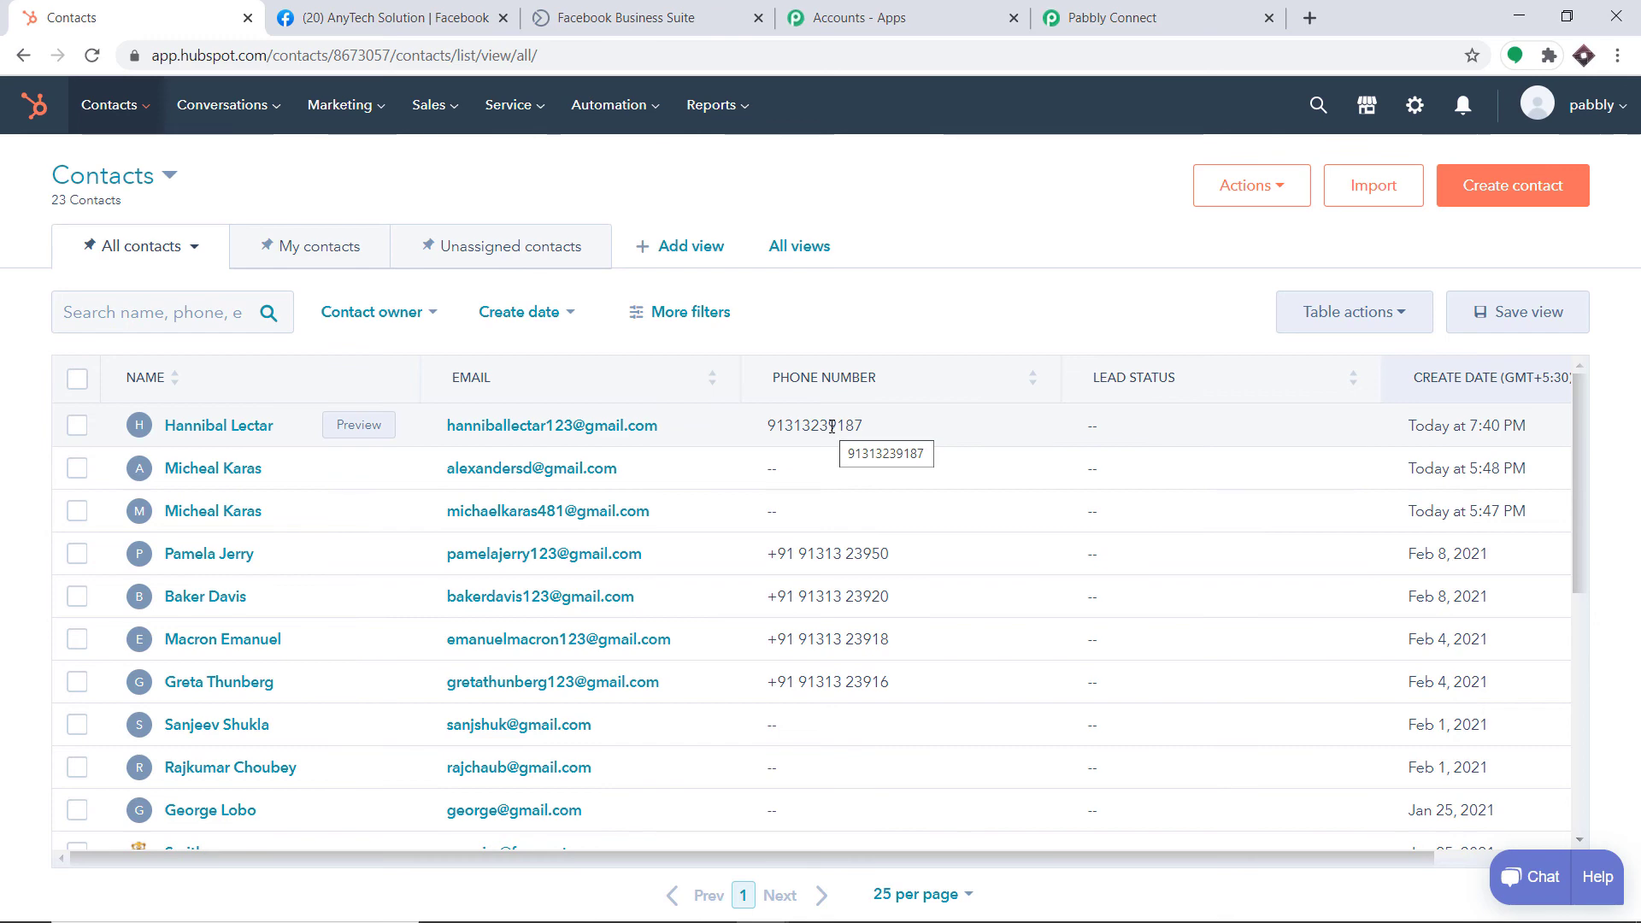
{"action": "left_click", "coordinate": [1189, 11]}
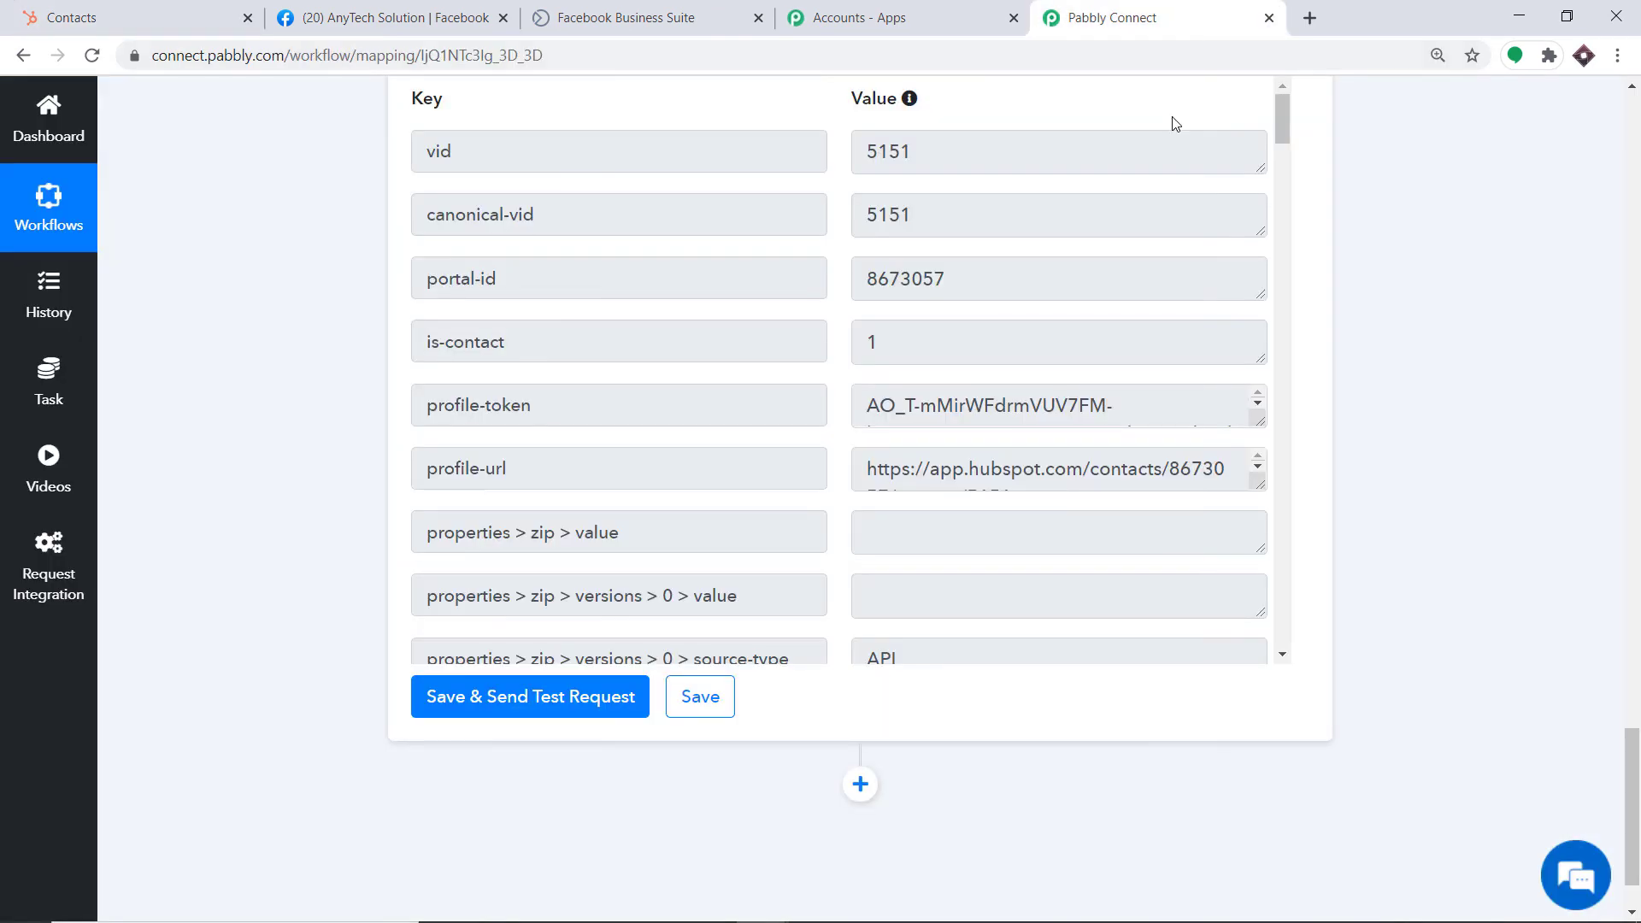
Collapse the HubSpot CRM action and Facebook Lead Ads trigger steps
{"action": "scroll", "coordinate": [1529, 474], "scroll_direction": "up", "scroll_amount": 20}
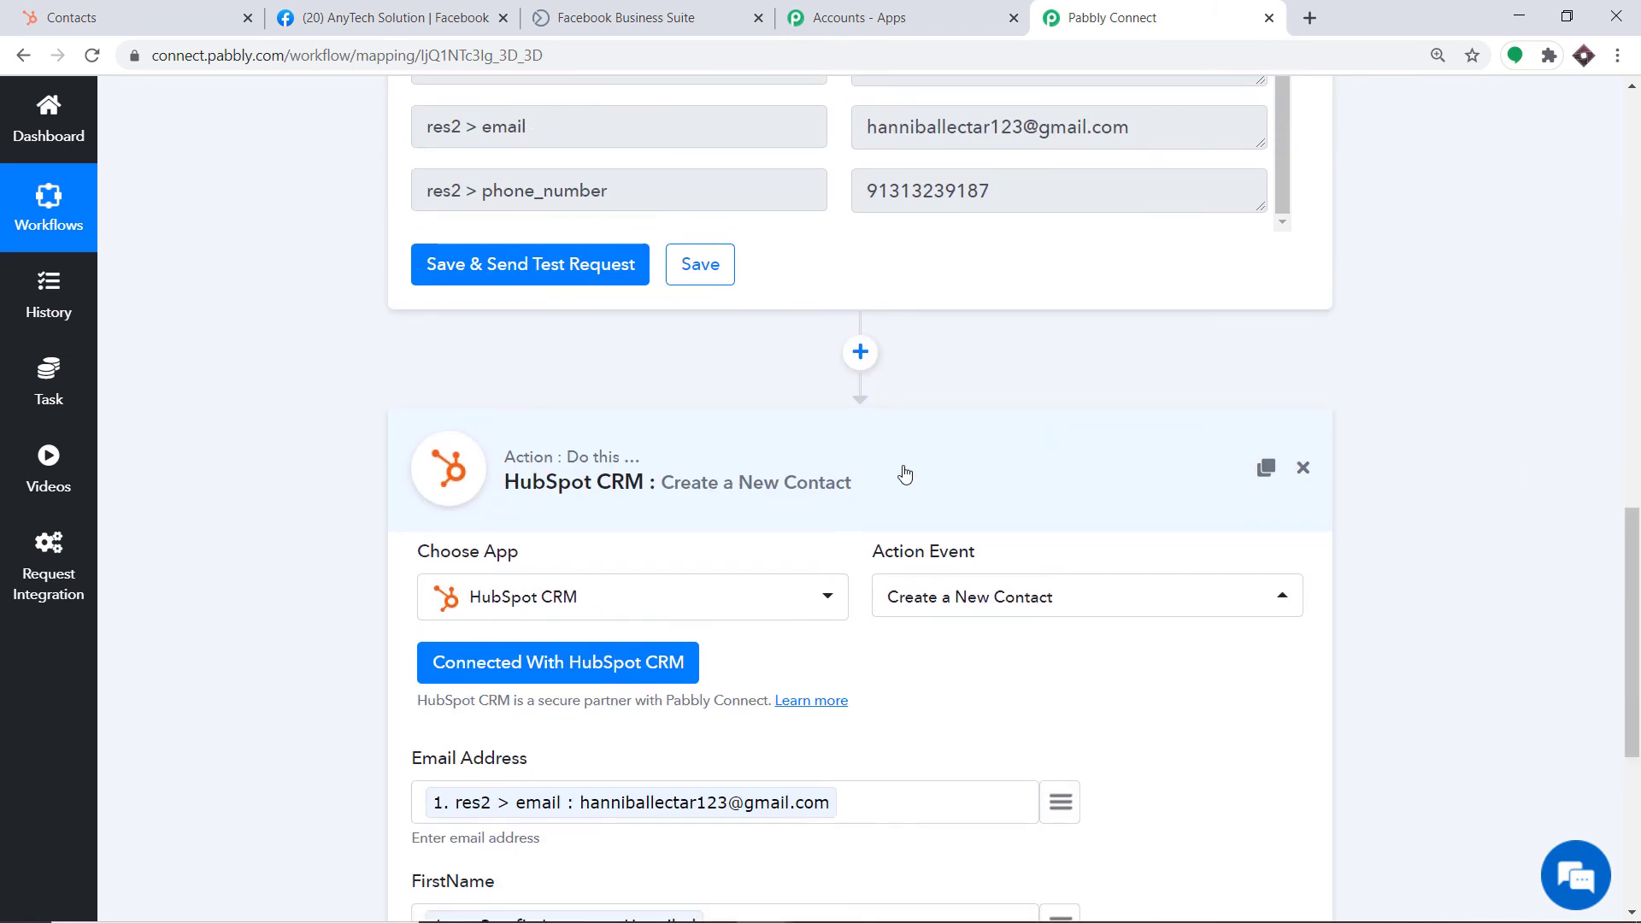
{"action": "left_click", "coordinate": [1197, 482]}
{"action": "scroll", "coordinate": [855, 512], "scroll_direction": "up", "scroll_amount": 9}
{"action": "scroll", "coordinate": [769, 428], "scroll_direction": "up", "scroll_amount": 4}
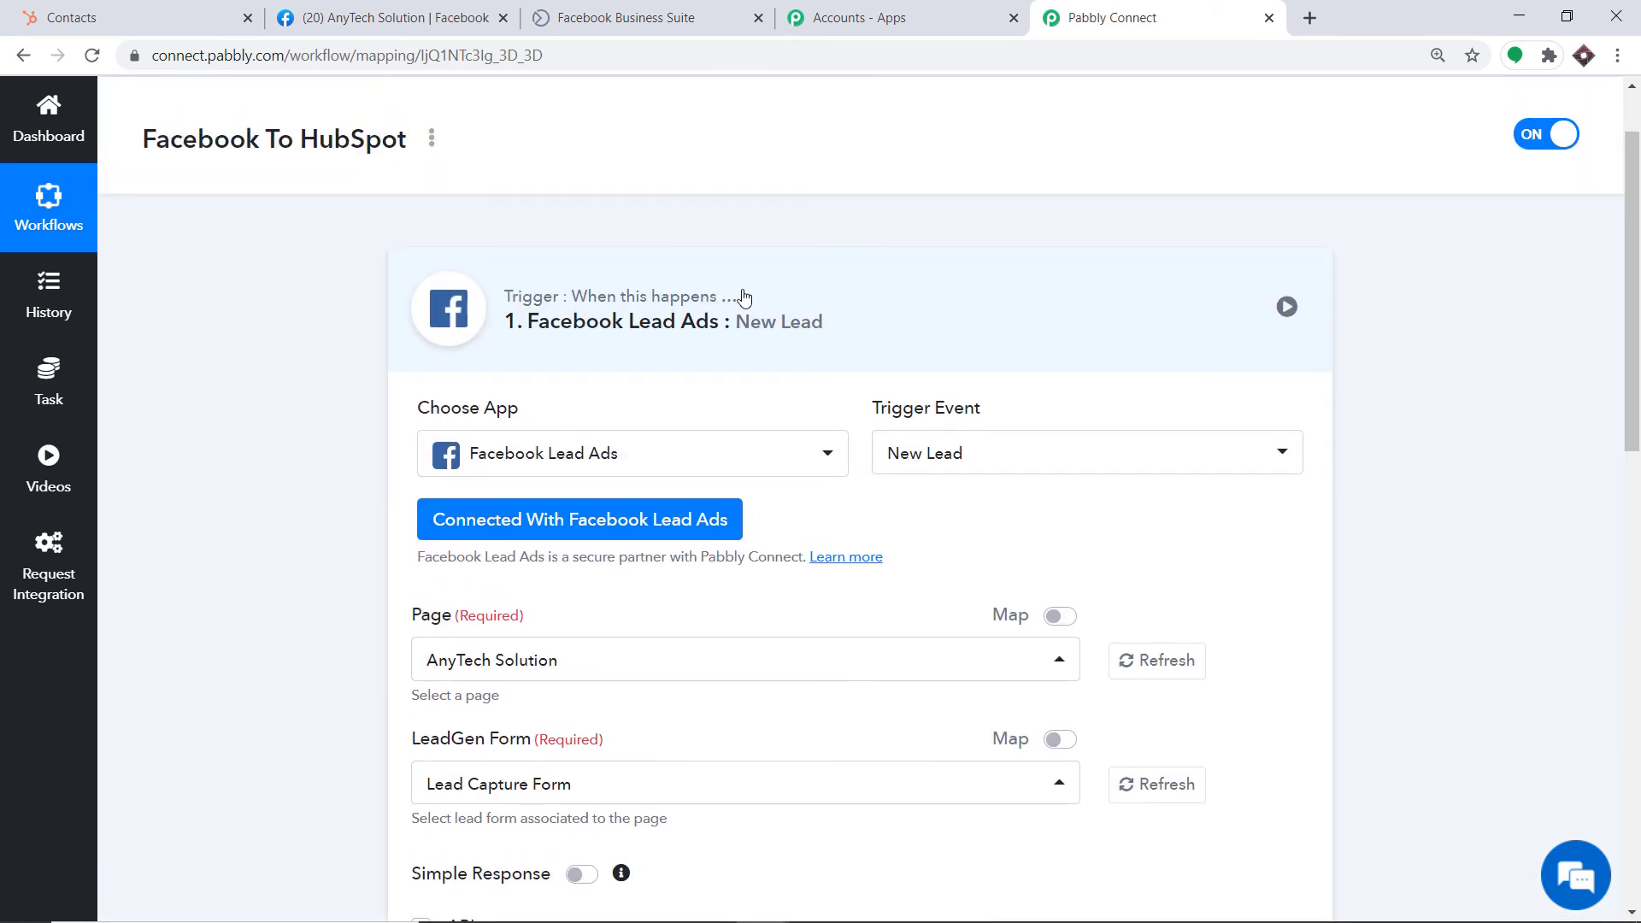
{"action": "left_click", "coordinate": [771, 323]}
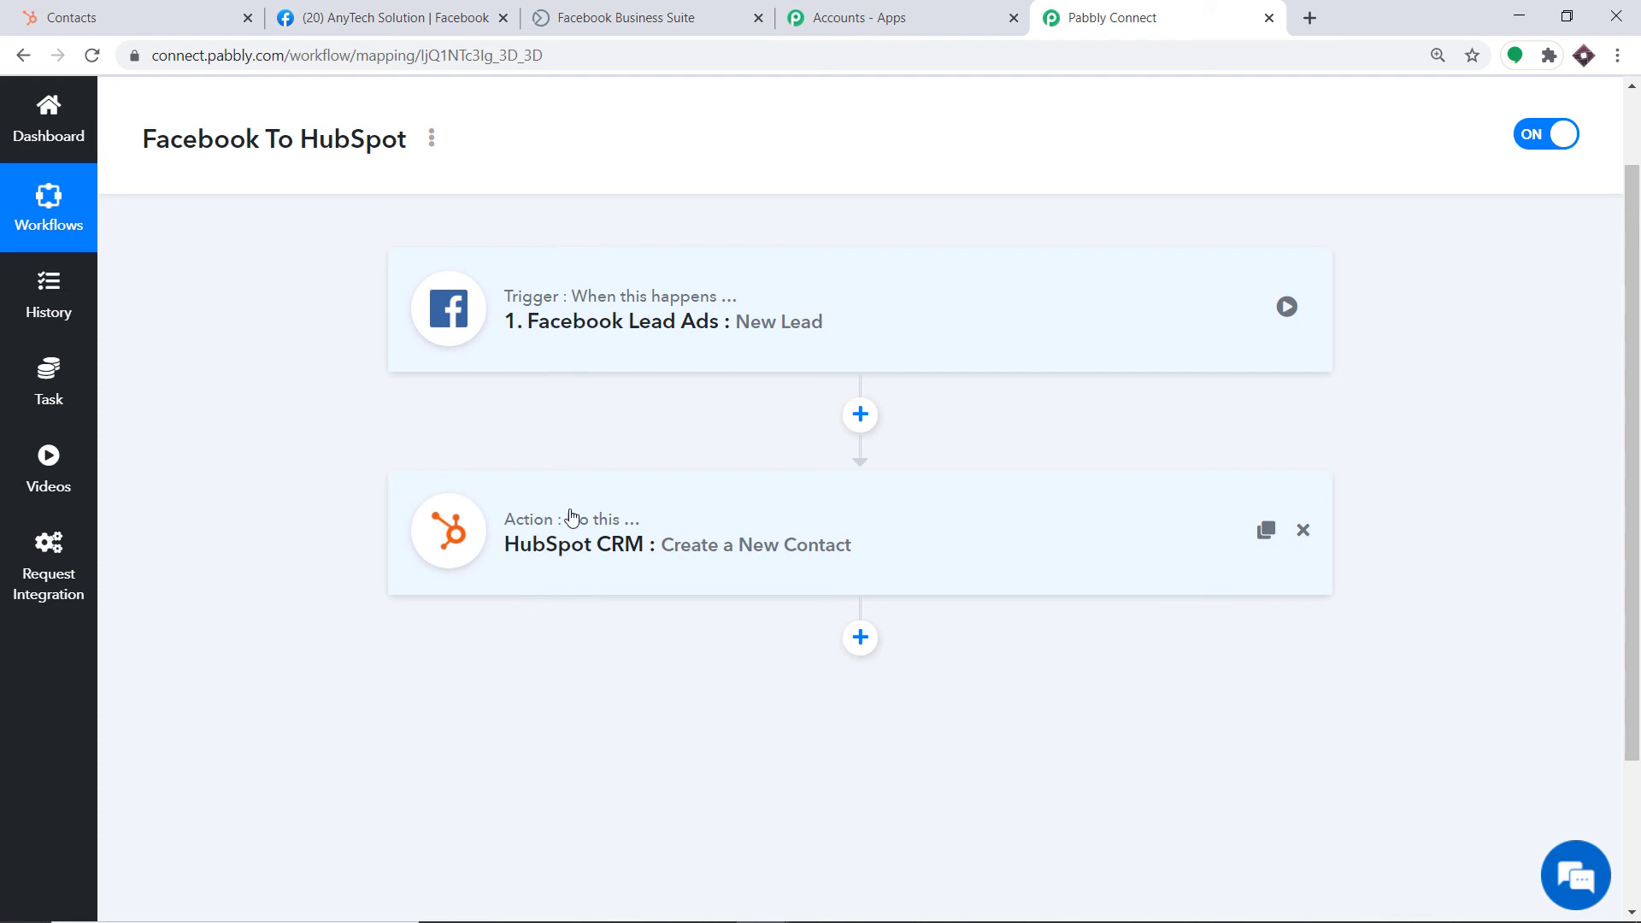
{"action": "left_click", "coordinate": [680, 16]}
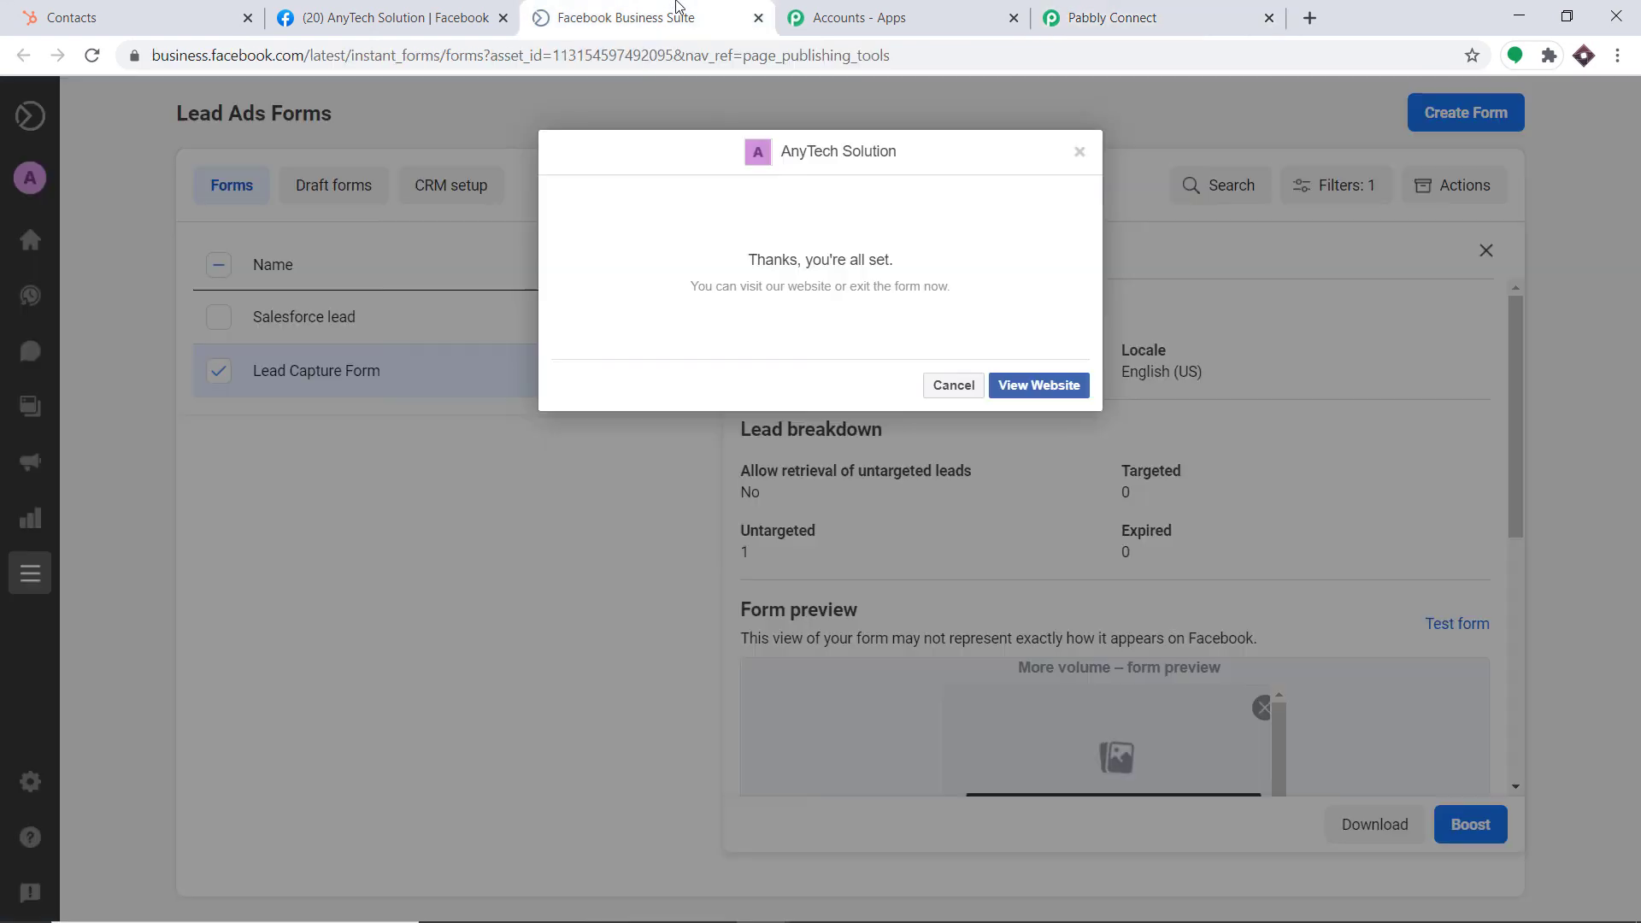
Open a test submission of Lead Capture Form and enter the lead's name, email and phone number
{"action": "left_click", "coordinate": [1082, 153]}
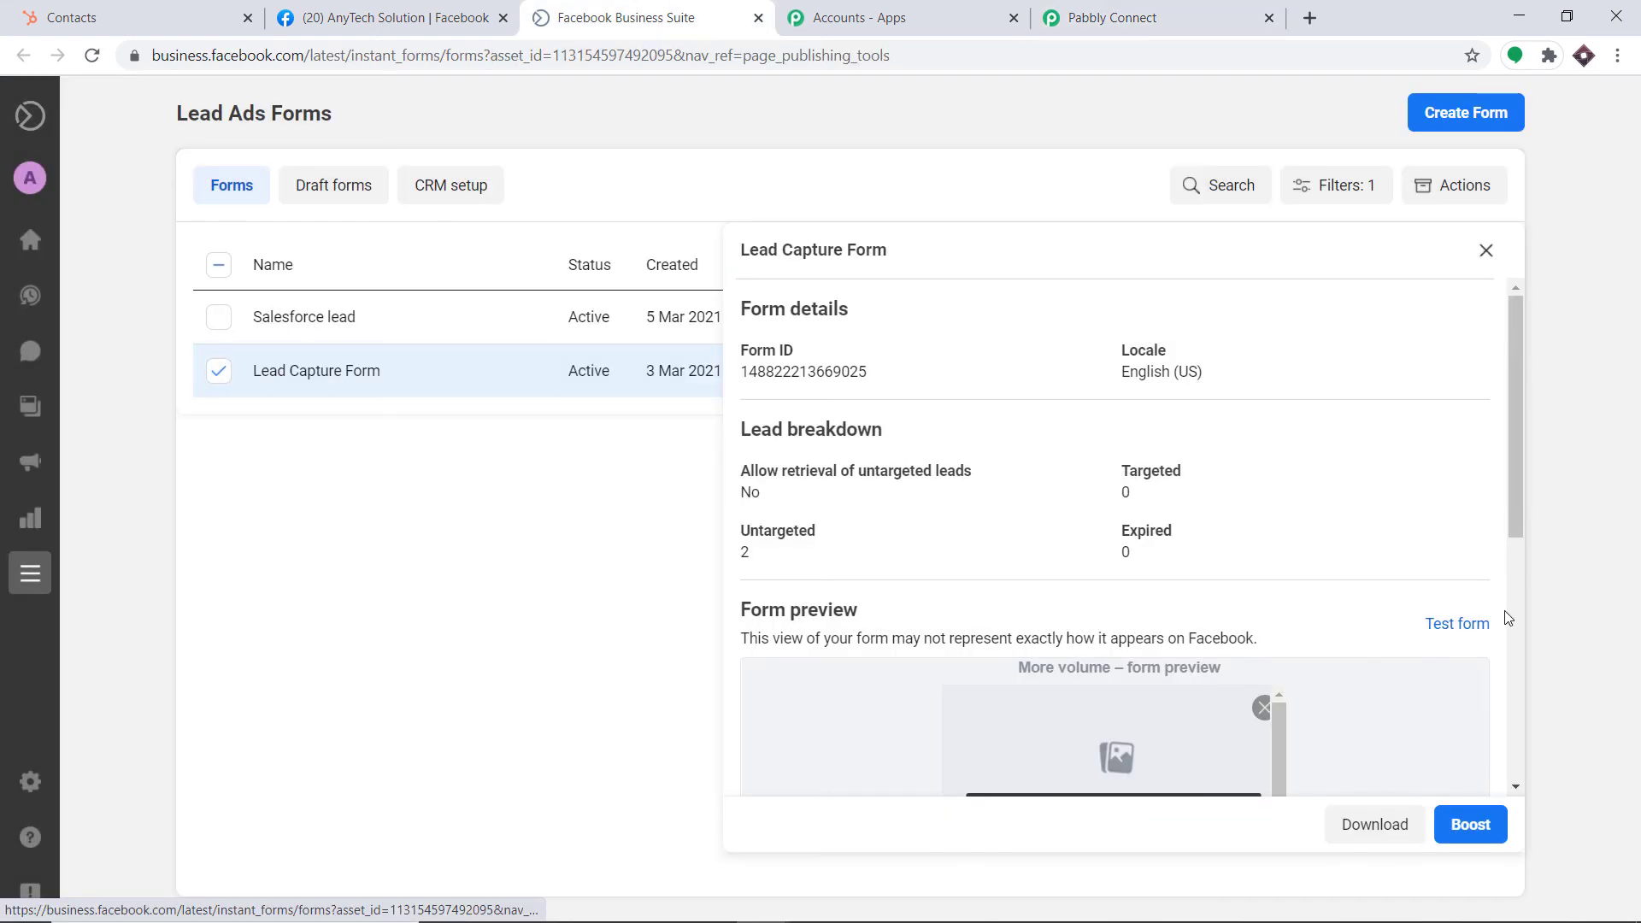
{"action": "left_click", "coordinate": [1452, 630]}
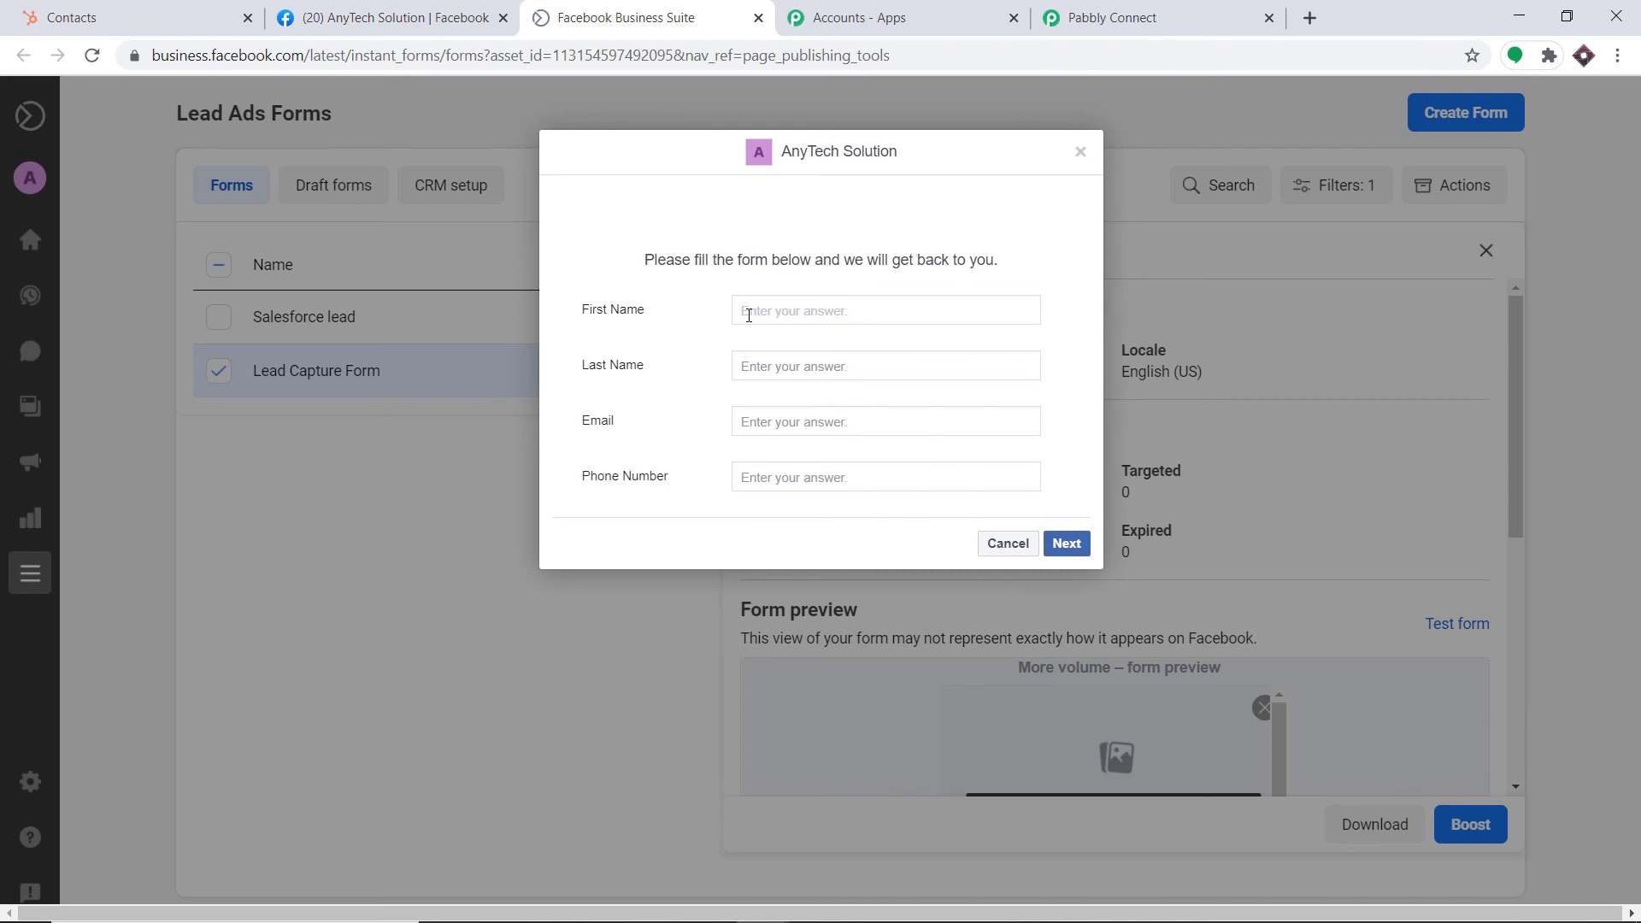
{"action": "left_click", "coordinate": [760, 373]}
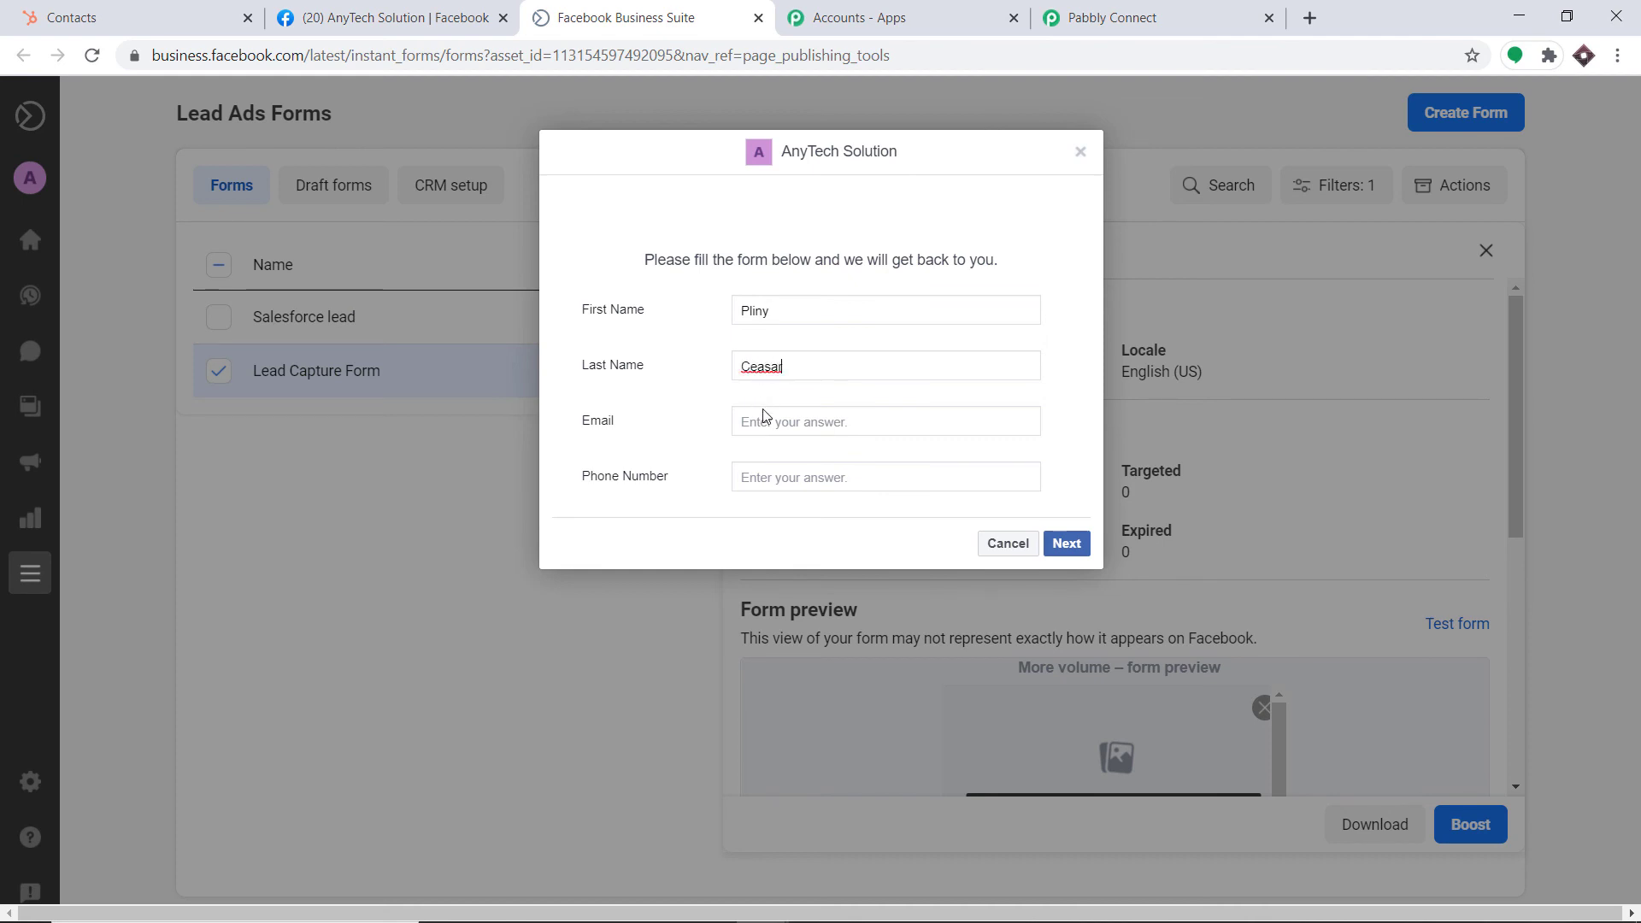
{"action": "left_click", "coordinate": [771, 423]}
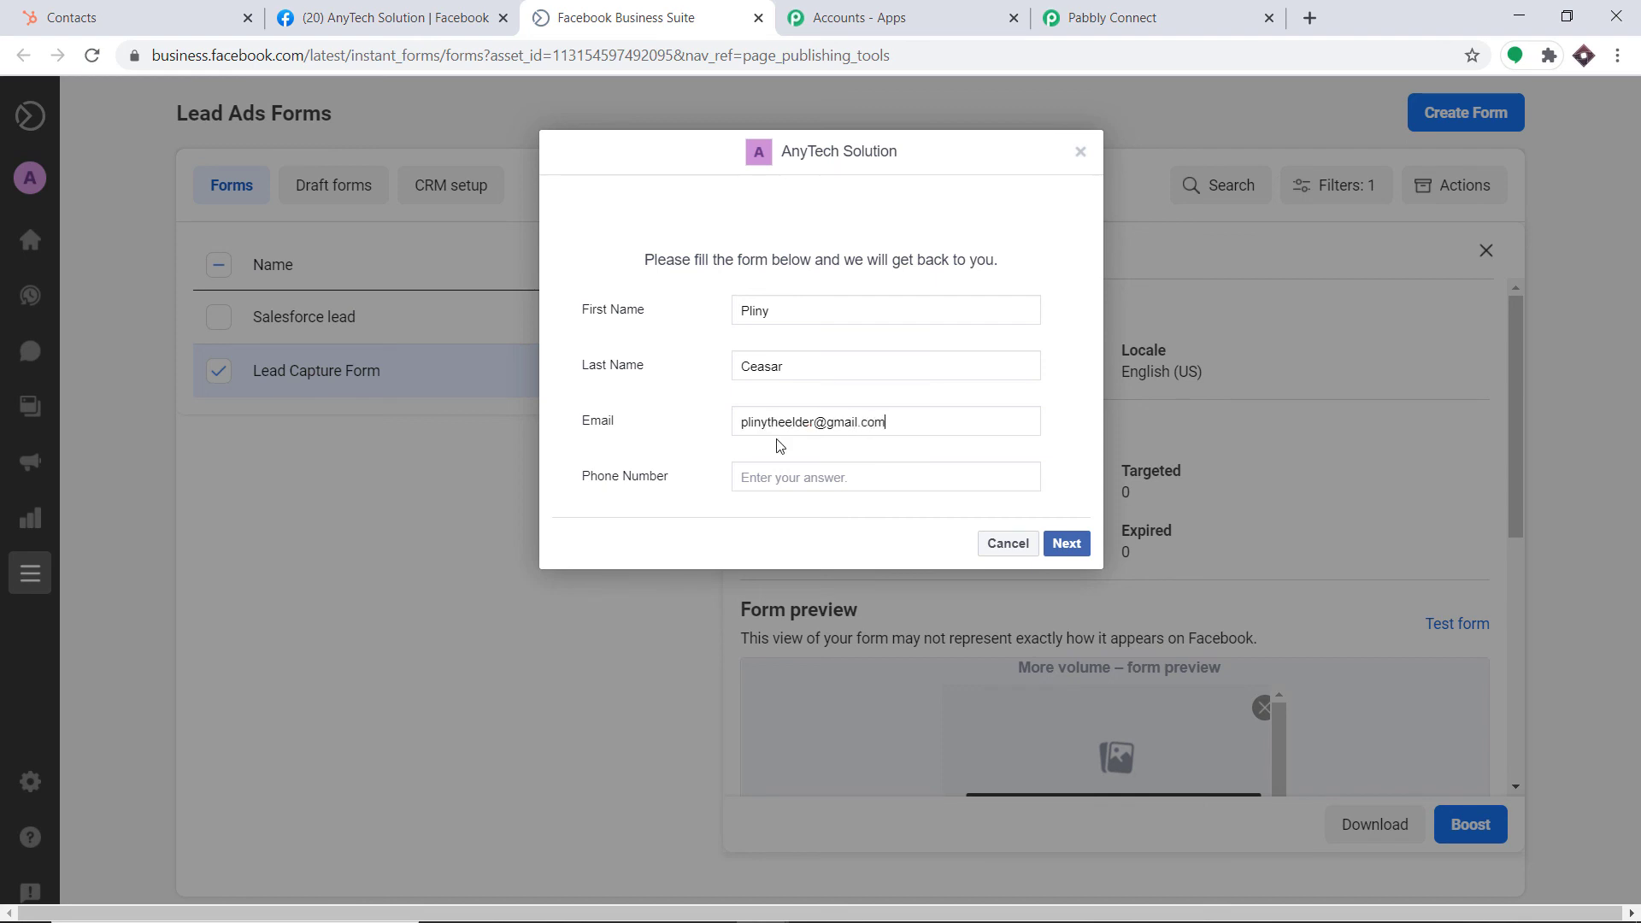
{"action": "left_click", "coordinate": [785, 476]}
Submit the test lead and reload HubSpot's Contacts list to look for it
{"action": "left_click", "coordinate": [1082, 544]}
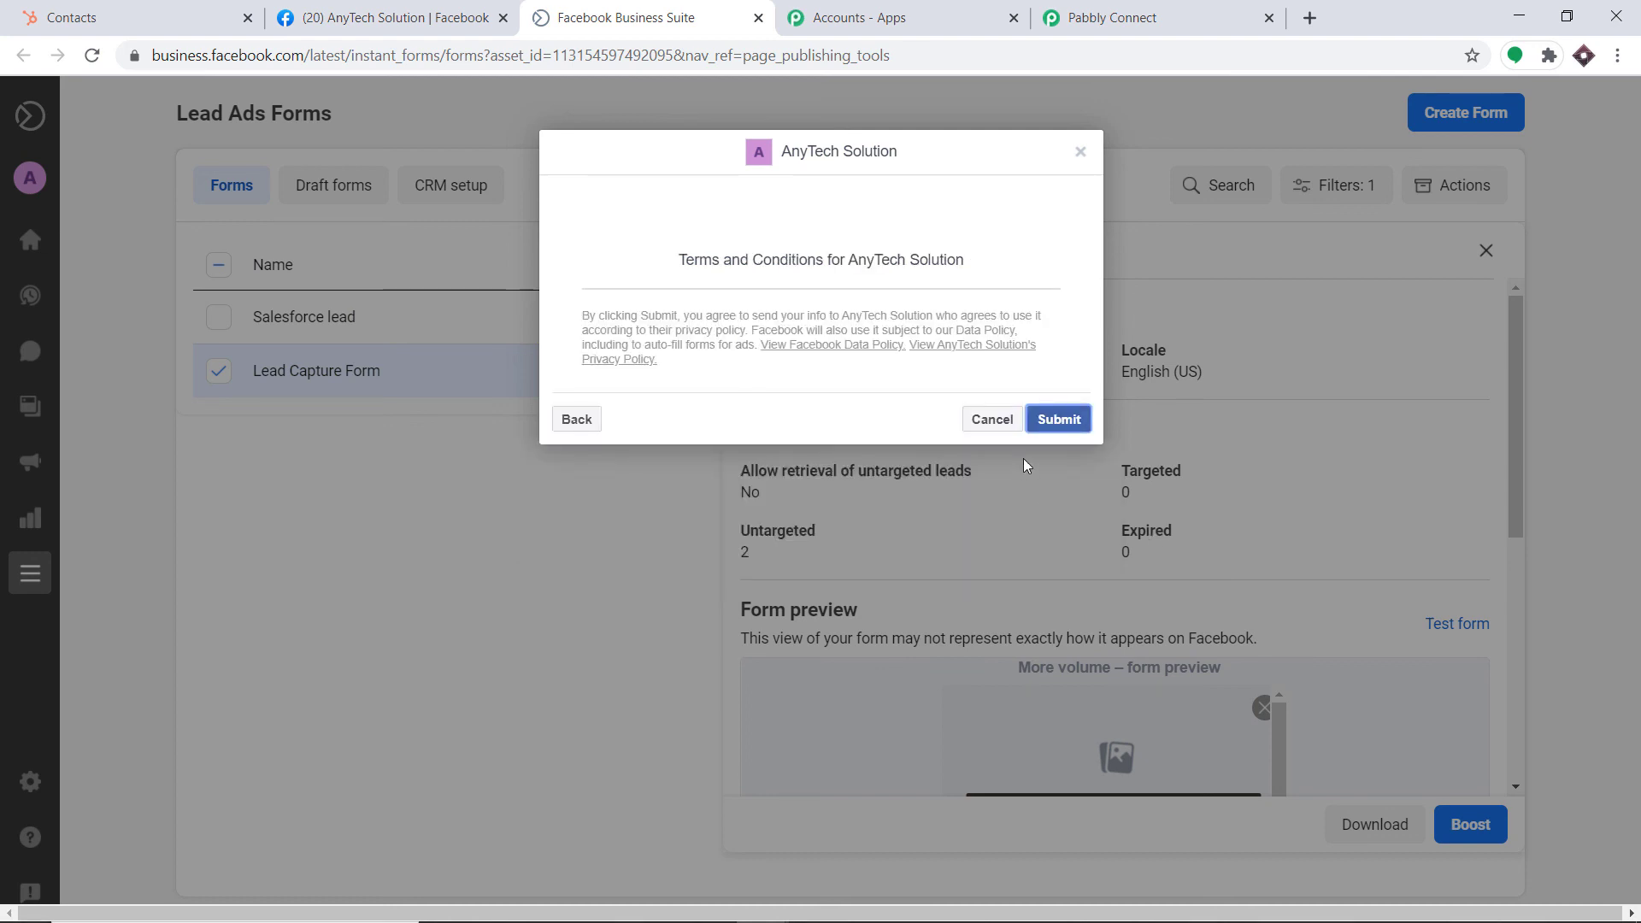
{"action": "left_click", "coordinate": [1056, 421]}
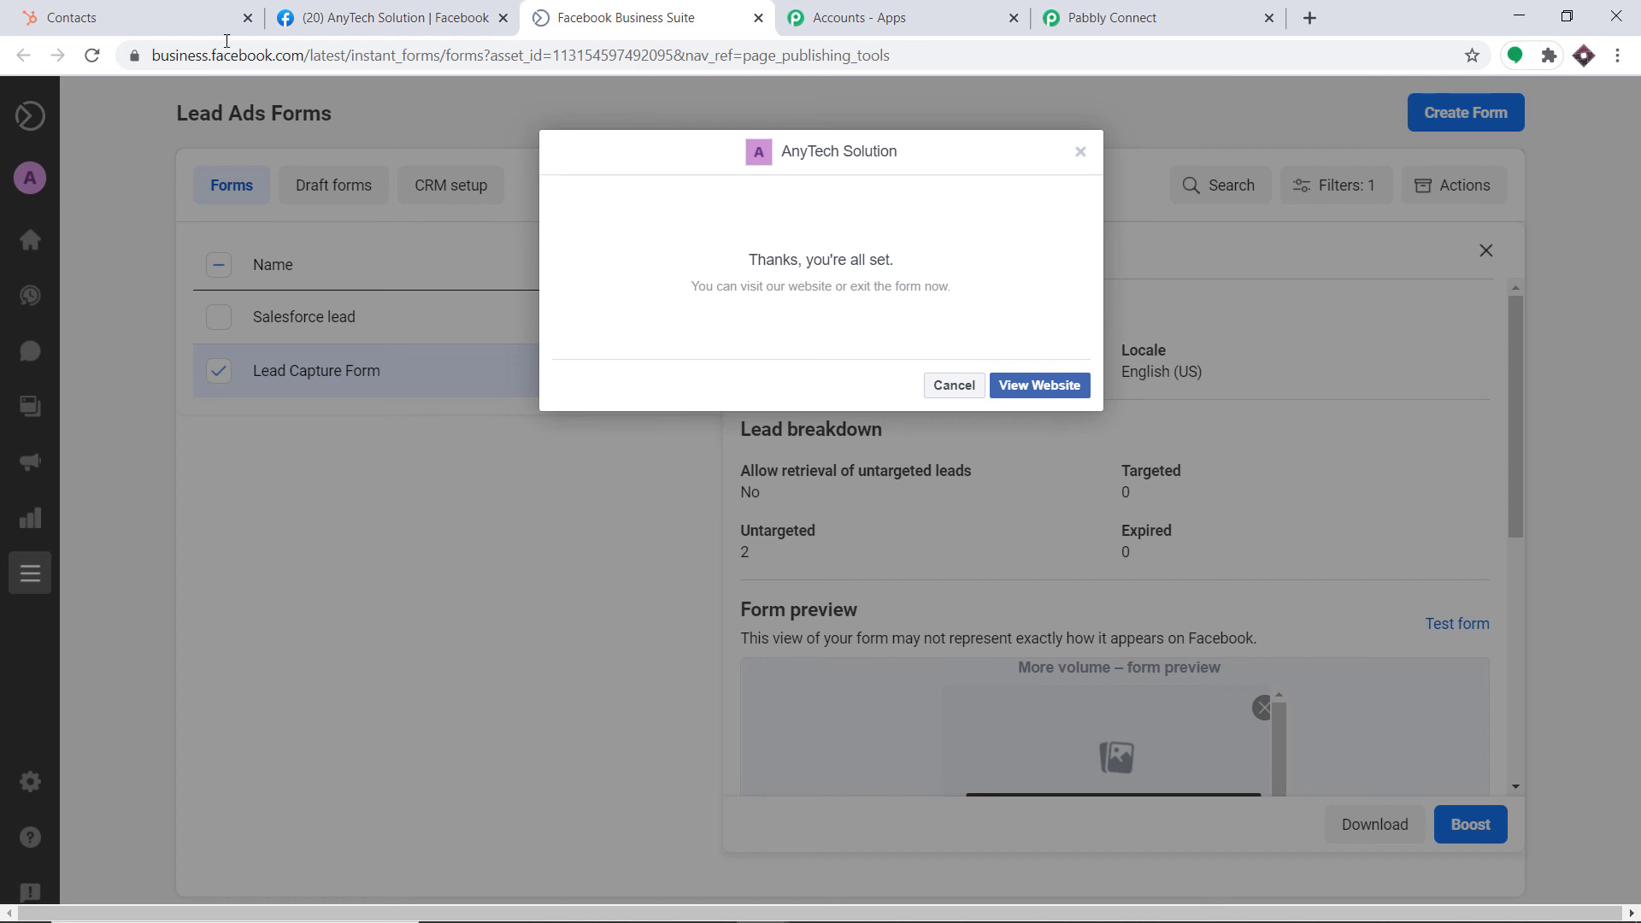
{"action": "left_click", "coordinate": [141, 17]}
{"action": "left_click", "coordinate": [92, 56]}
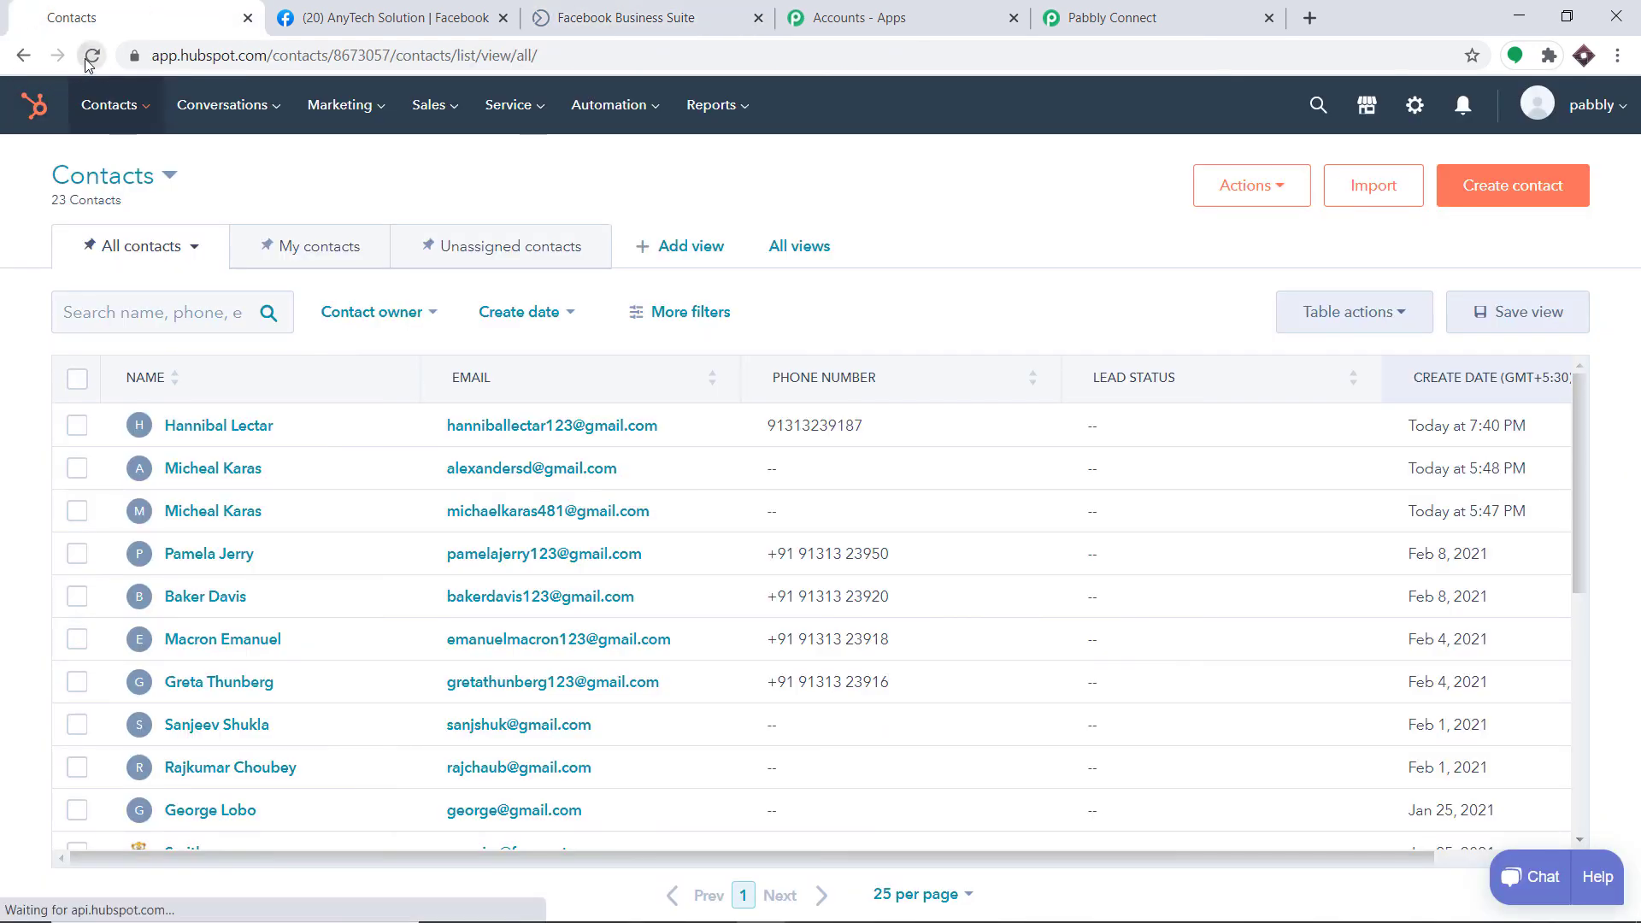